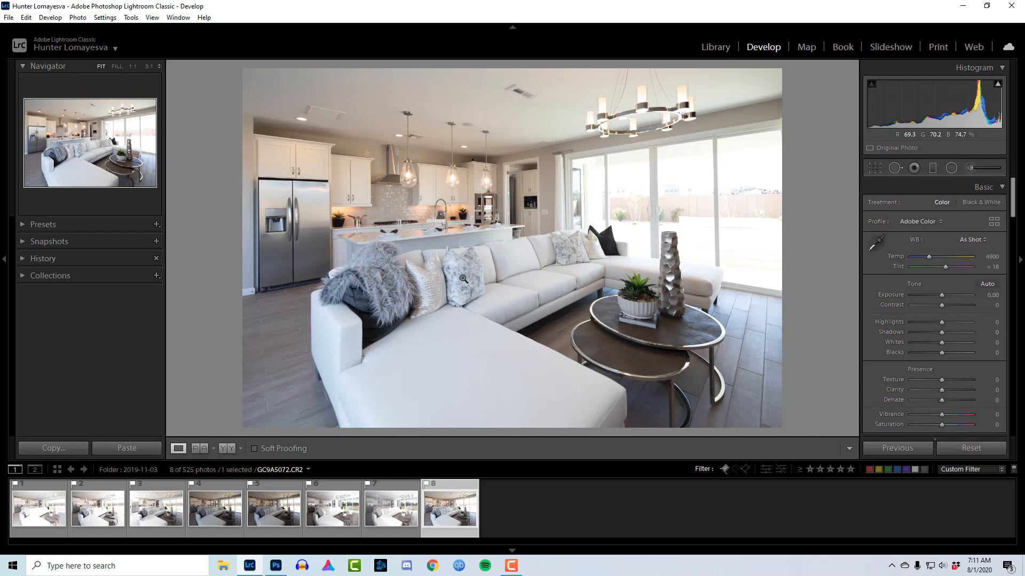
Step: Review the bracketed living-room shots by viewing the seventh, sixth, third and eighth photos in turn
left_click(397, 527)
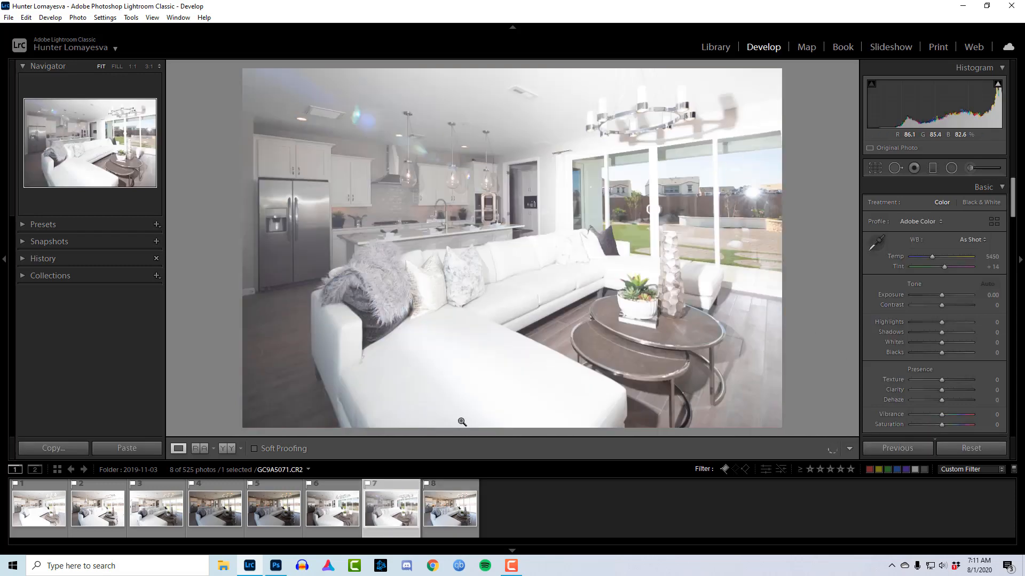
key("Left")
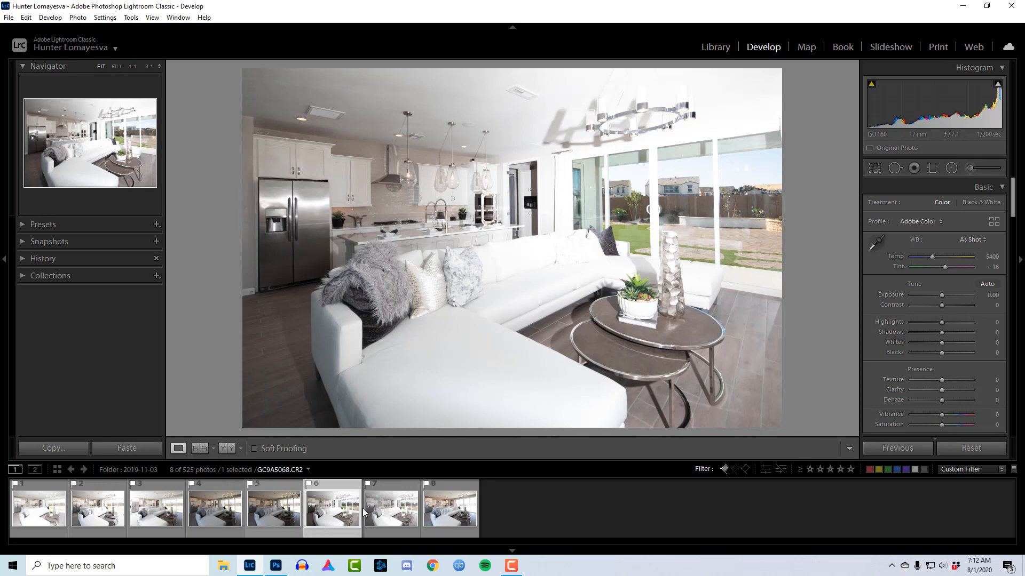
left_click(160, 513)
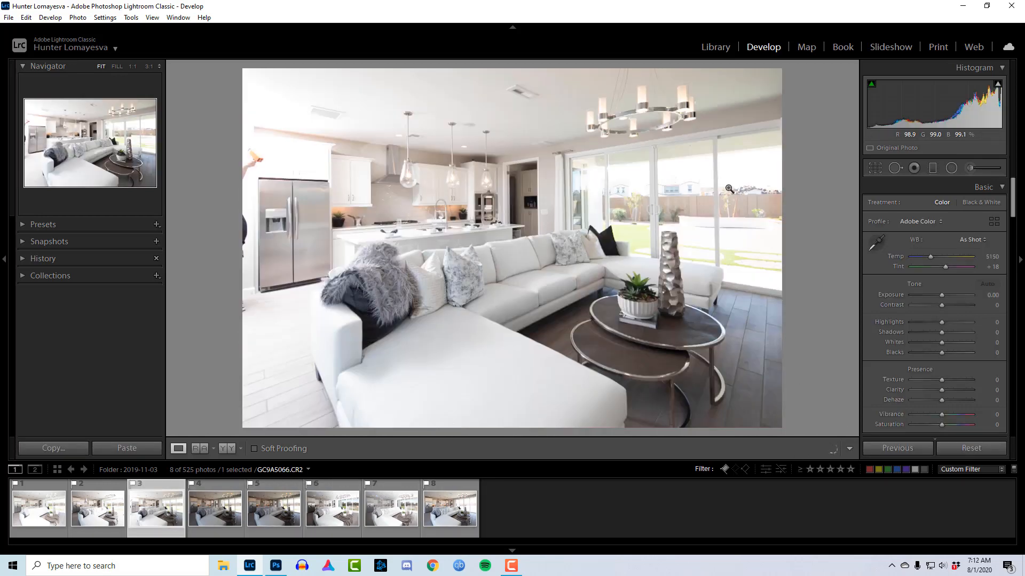
left_click(432, 500)
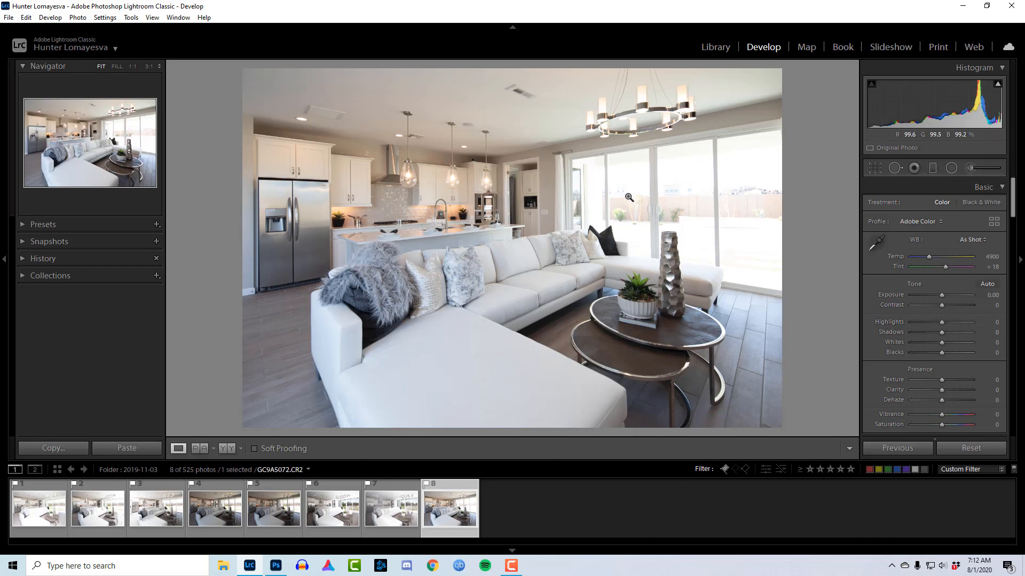
Step: Inspect the first photo's ceiling at 1:1 near the pendant lights and chandelier, and show its highlight clipping
left_click(41, 510)
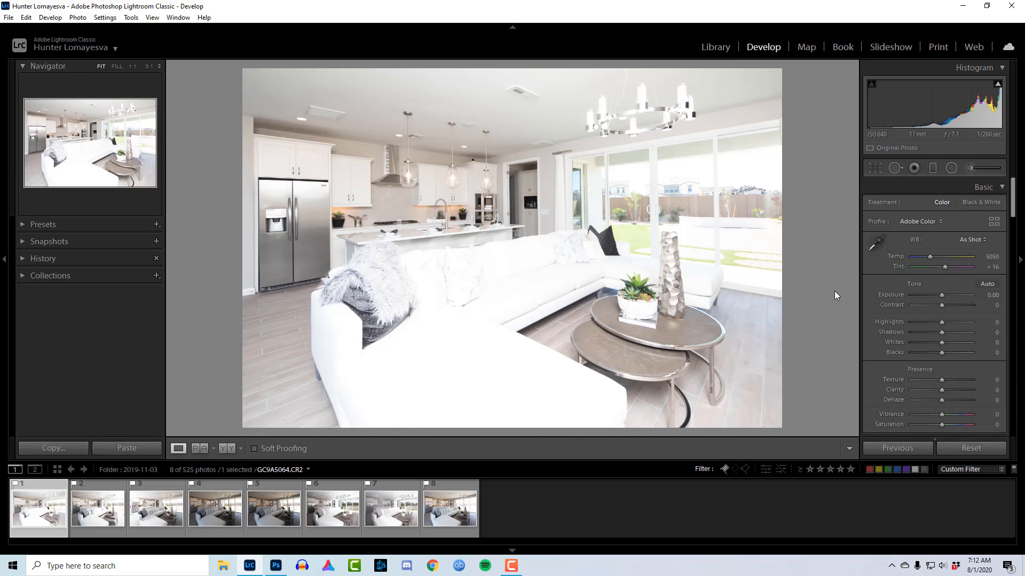
left_click(496, 145)
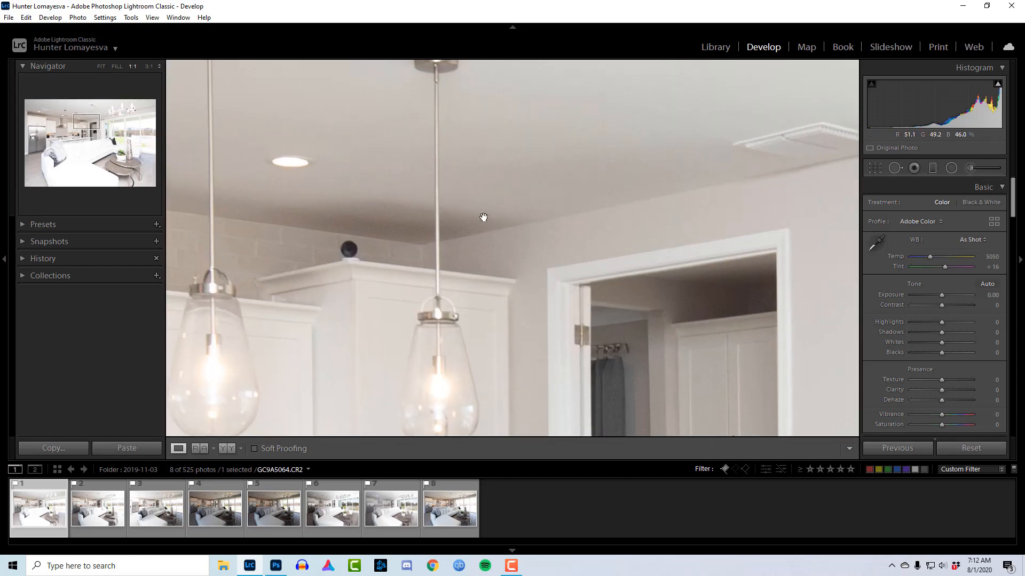
left_click(503, 153)
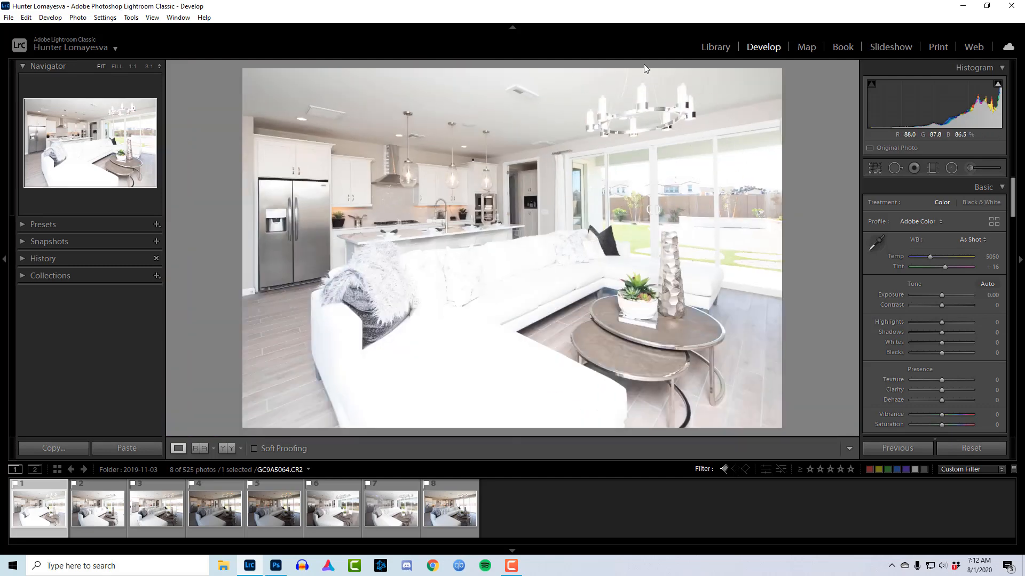
left_click(587, 107)
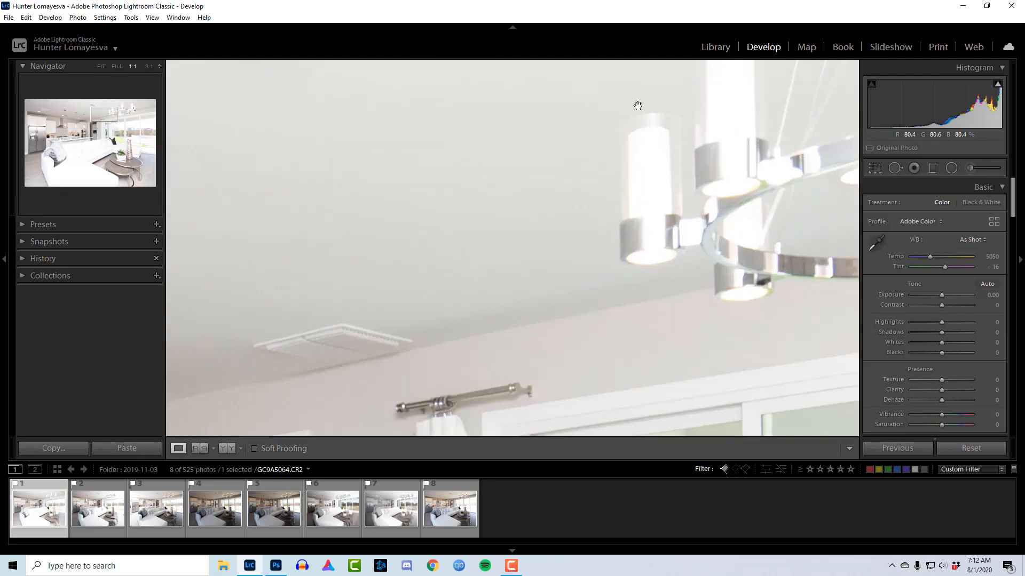
left_click(530, 190)
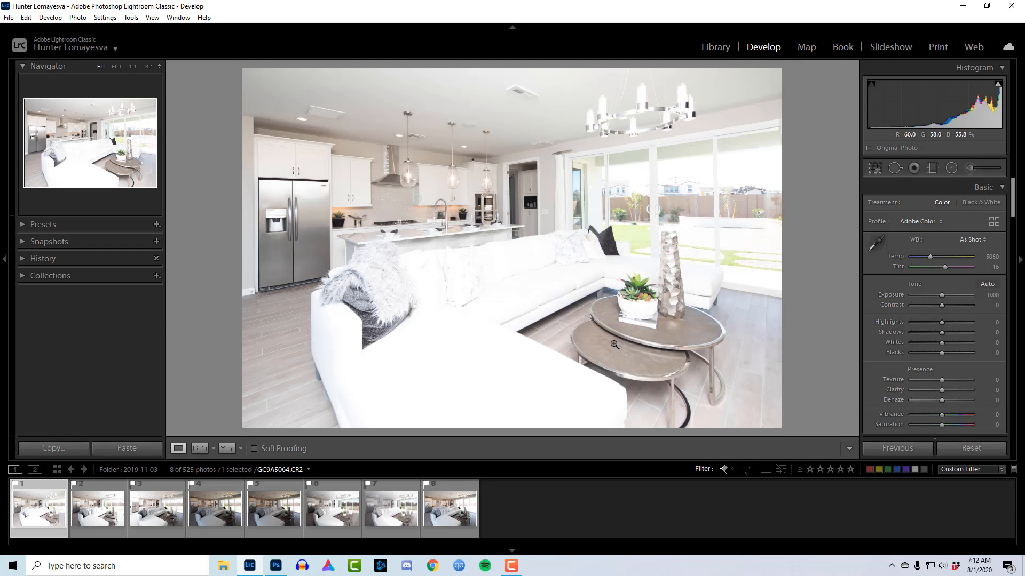
left_click(998, 84)
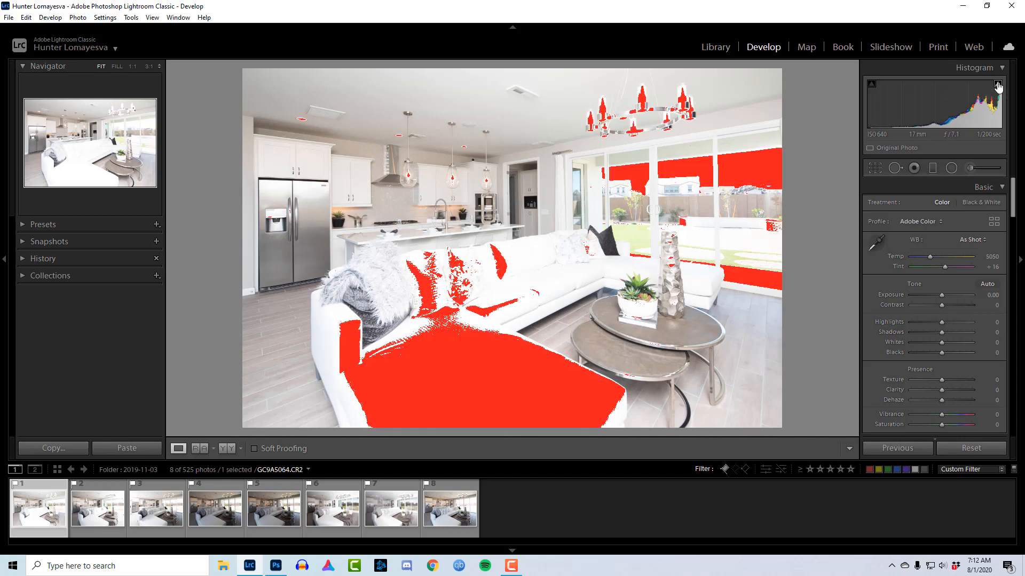
Step: Compare the second and third photos, GC9A5065 and GC9A5066, by switching back and forth between them
key("Right")
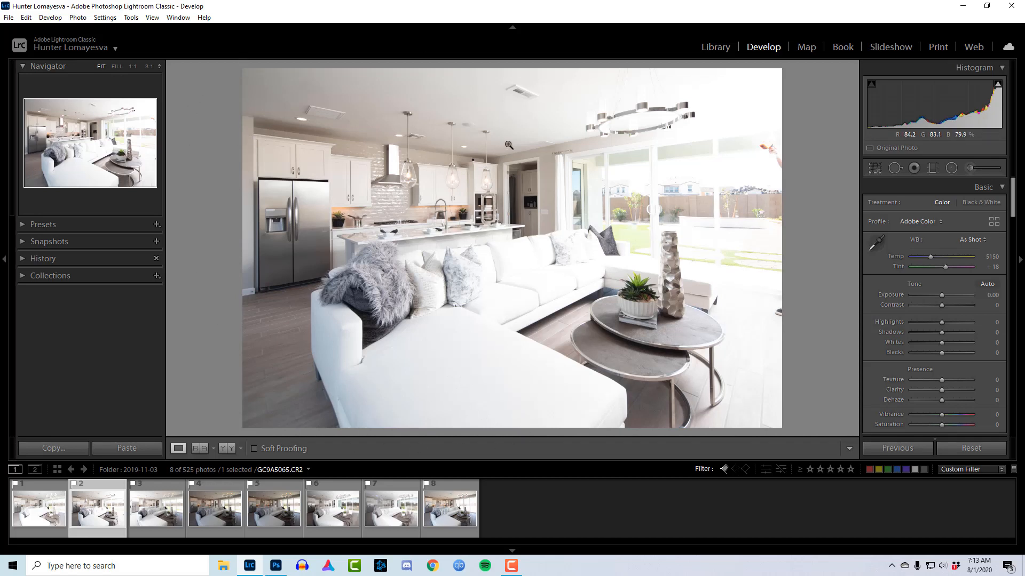
left_click(157, 498)
left_click(94, 511)
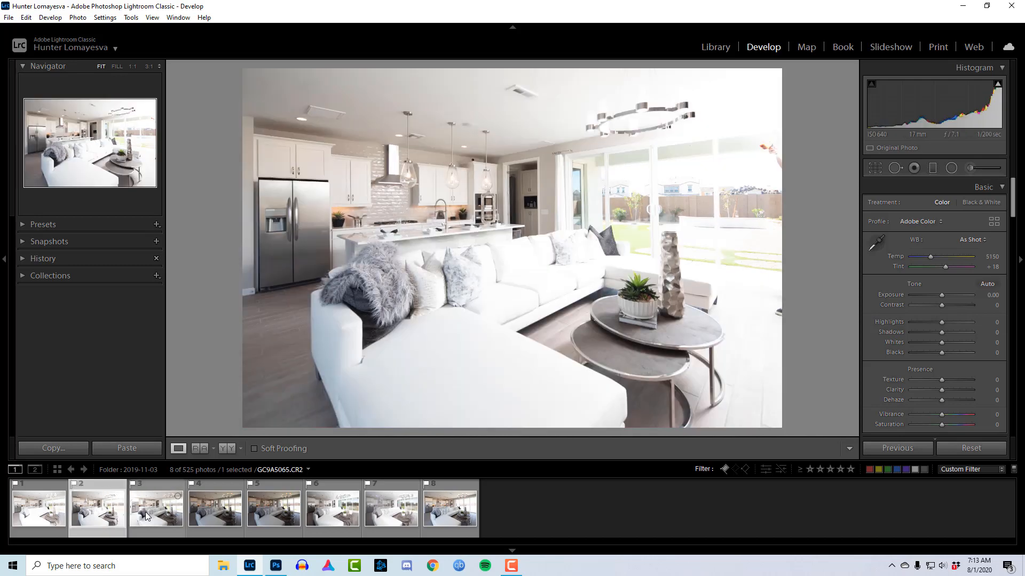
left_click(145, 511)
left_click(87, 513)
left_click(152, 510)
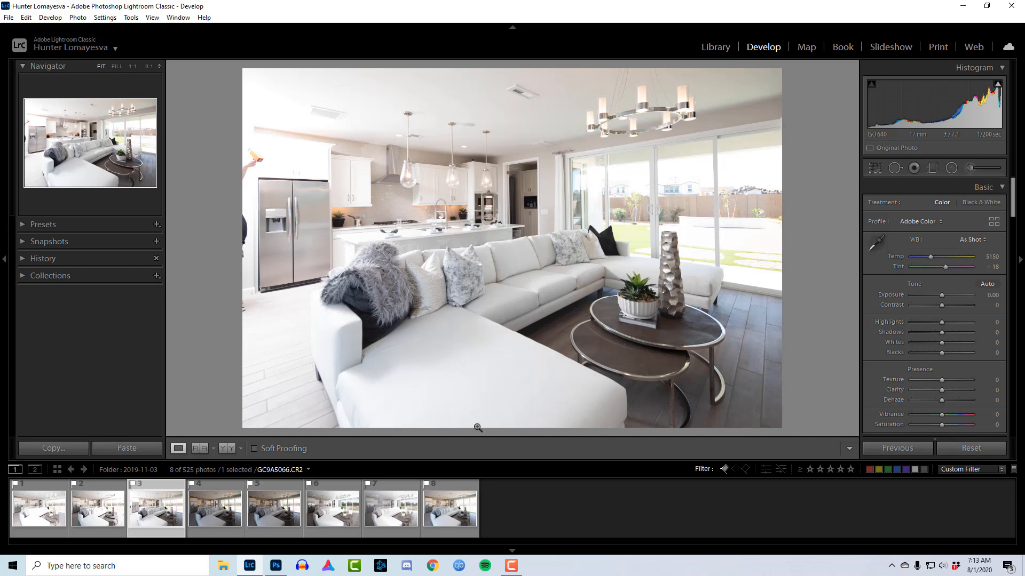
Step: Examine the hallway doorway and the built-in coffee machine cabinet at 1:1 in the fourth photo, GC9A5067
left_click(206, 520)
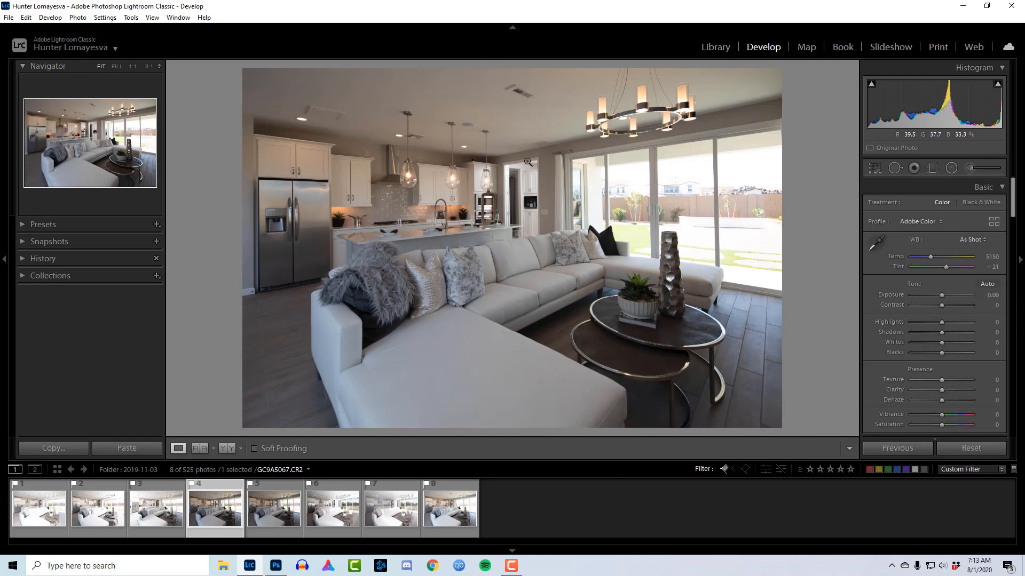
left_click(531, 198)
left_click_drag(552, 337, 516, 365)
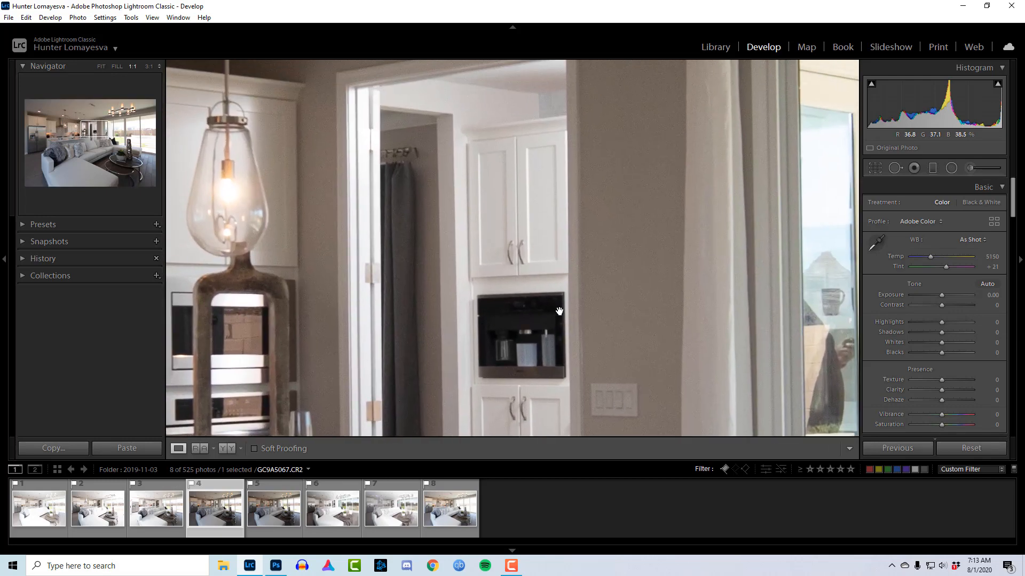
left_click_drag(576, 268, 578, 205)
left_click_drag(579, 107, 530, 142)
left_click(523, 212)
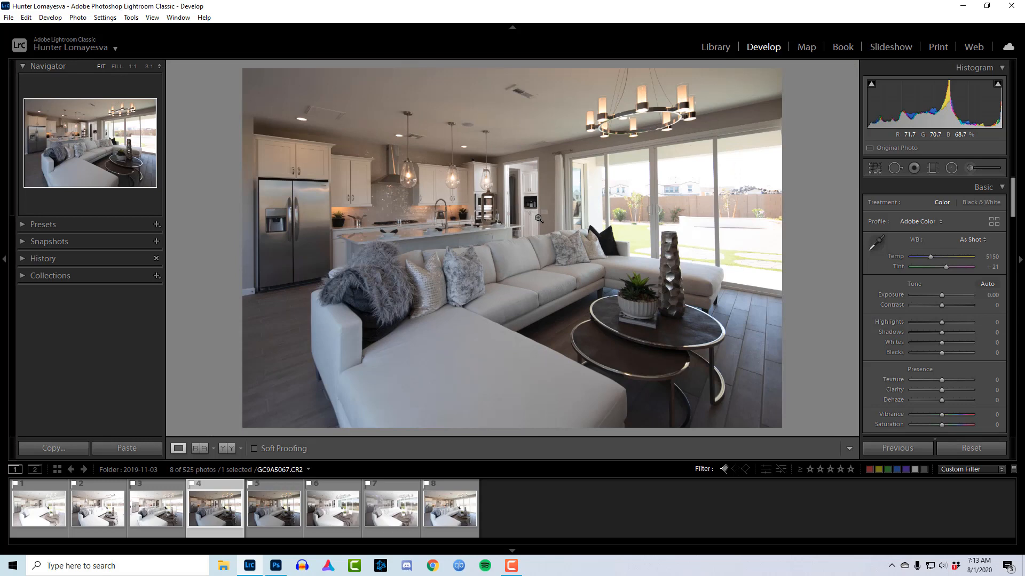
Step: Inspect the glass door beside the curtain at 1:1 in the fourth photo for reflections
left_click(563, 187)
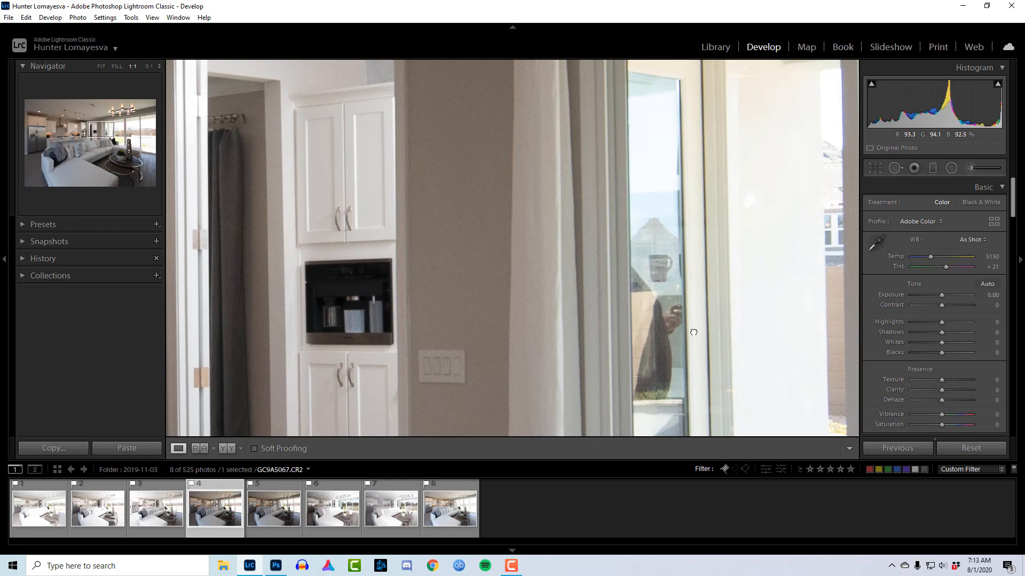
left_click_drag(695, 333, 650, 231)
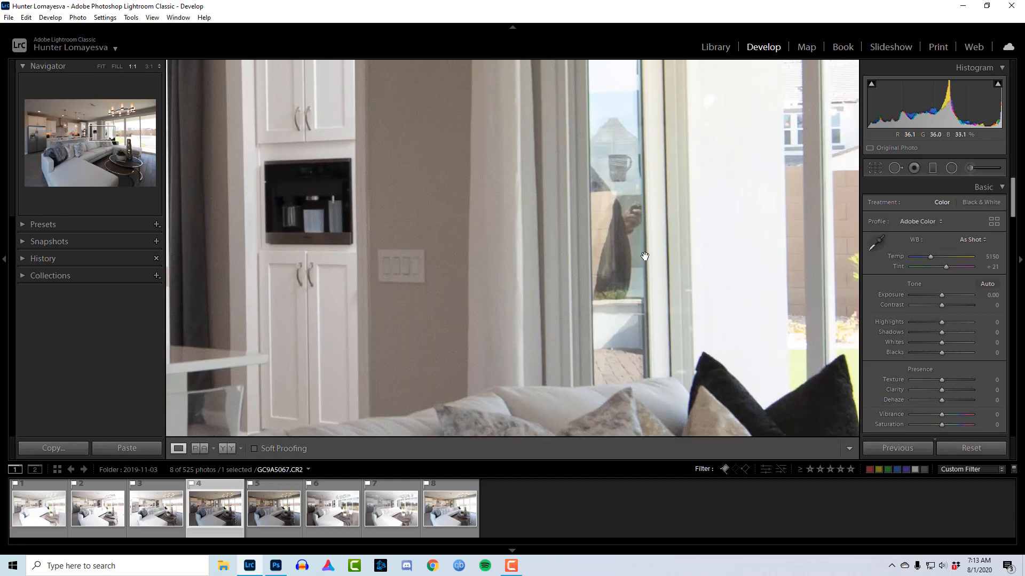
left_click_drag(671, 145, 669, 212)
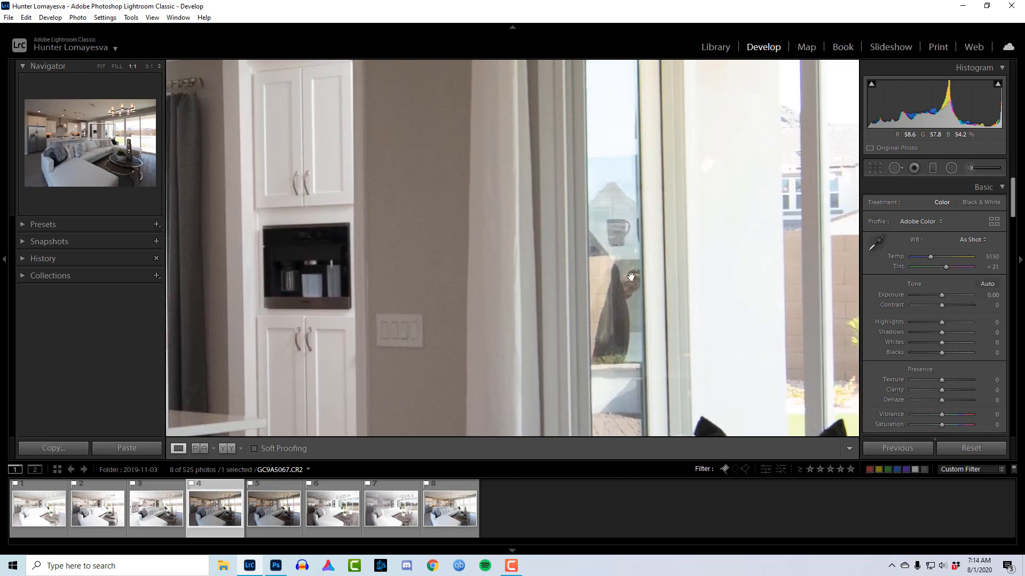
left_click(679, 191)
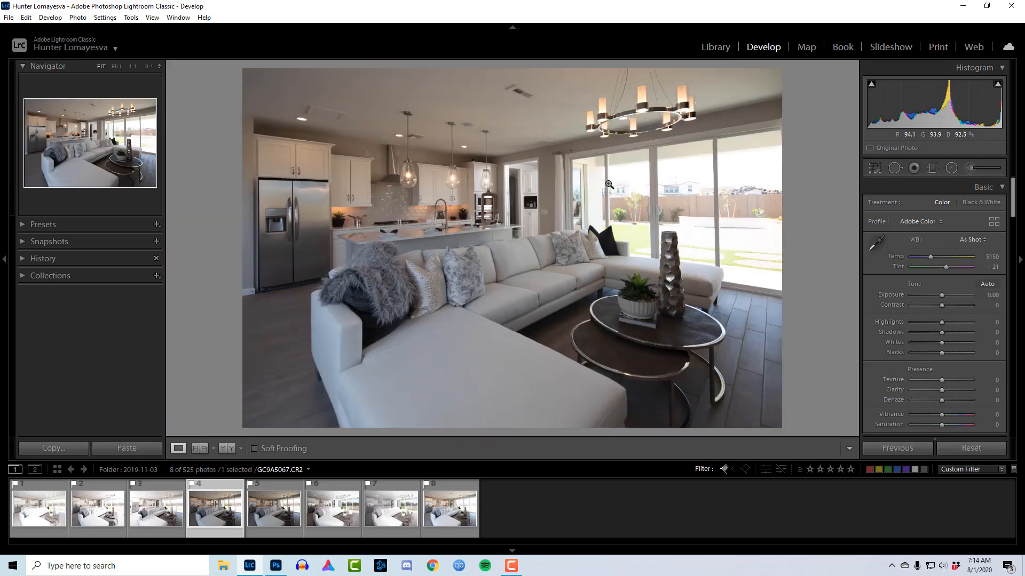
Step: Recheck the fourth photo's doorway at 1:1, from the curtain rod and upper cabinets down to the lower cabinets
left_click_drag(544, 201, 541, 363)
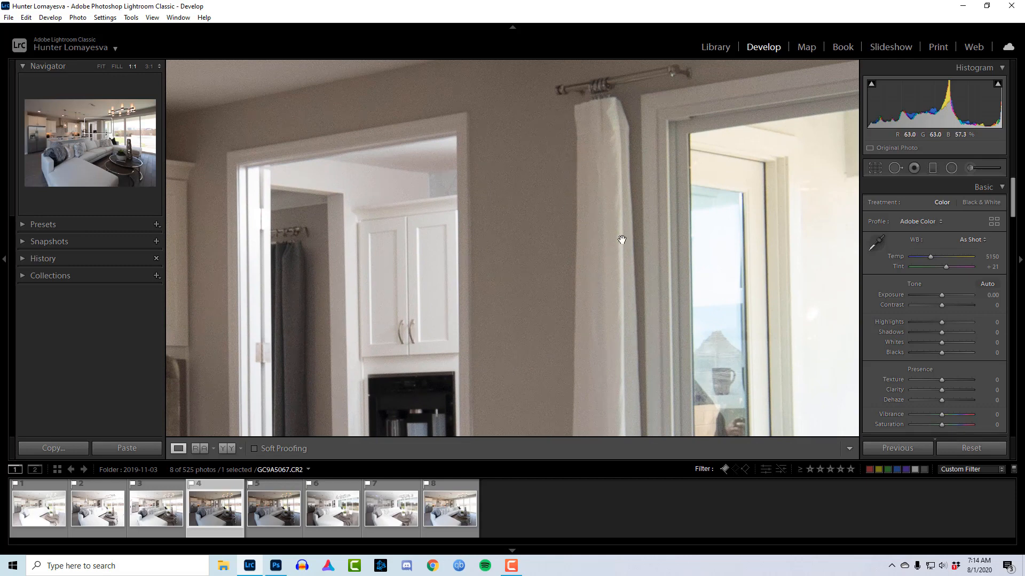
left_click_drag(621, 316, 656, 184)
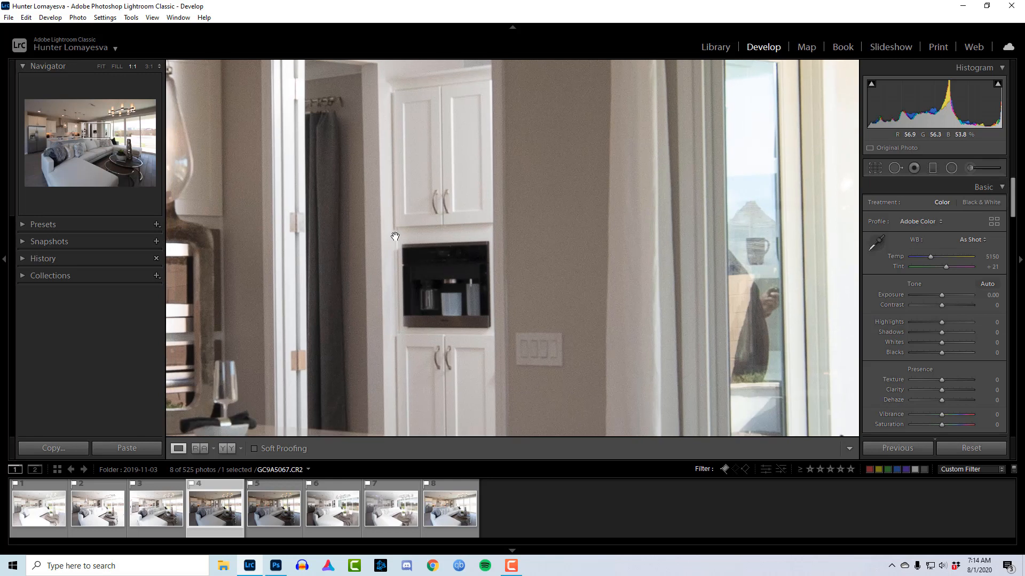
left_click_drag(395, 237, 398, 329)
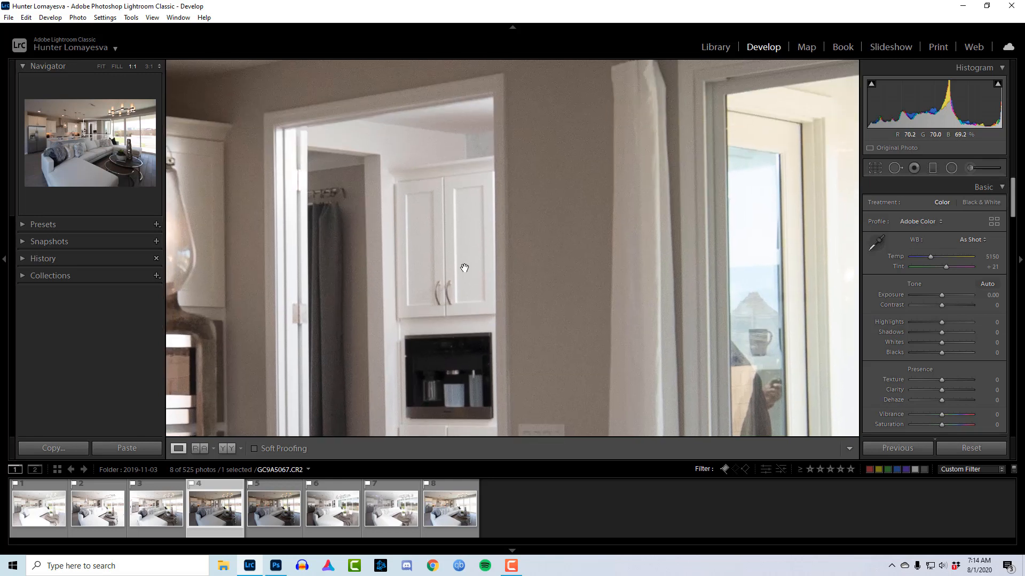
left_click_drag(481, 274, 490, 32)
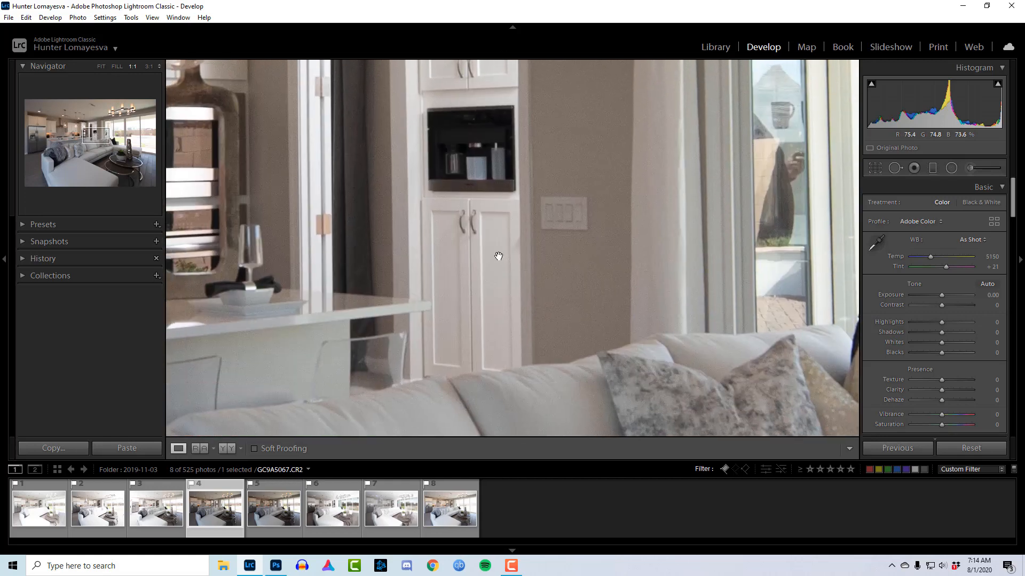
left_click(570, 365)
Step: Examine the same hallway doorway and cabinets at 1:1 in the fifth photo, GC9A5068
left_click(276, 509)
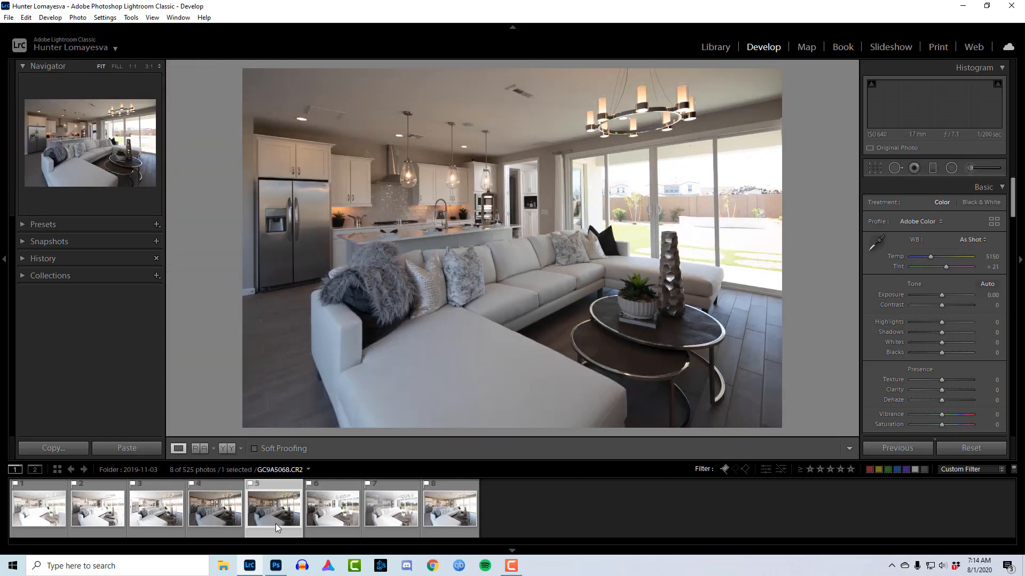
left_click(517, 193)
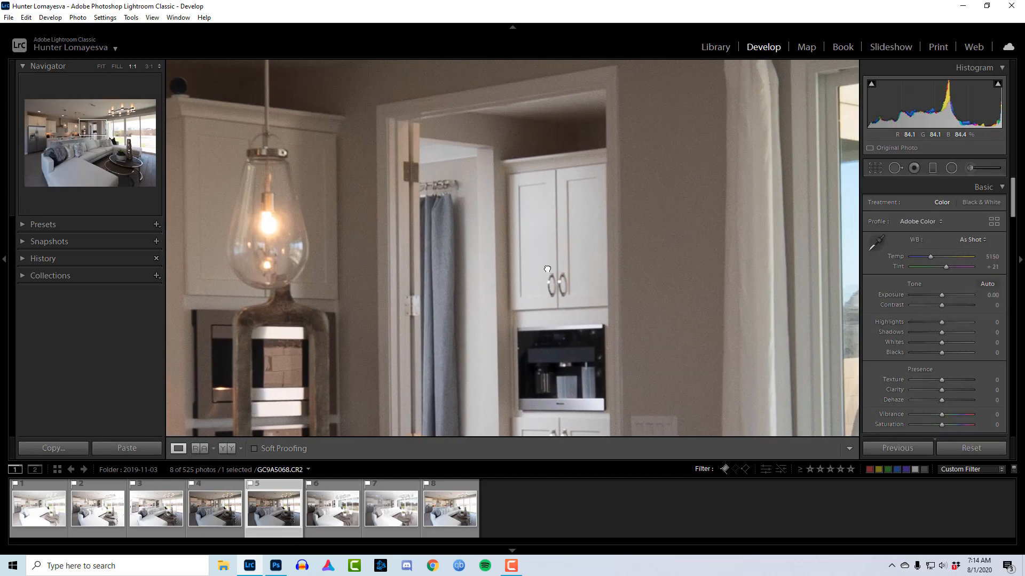
left_click_drag(547, 269, 551, 154)
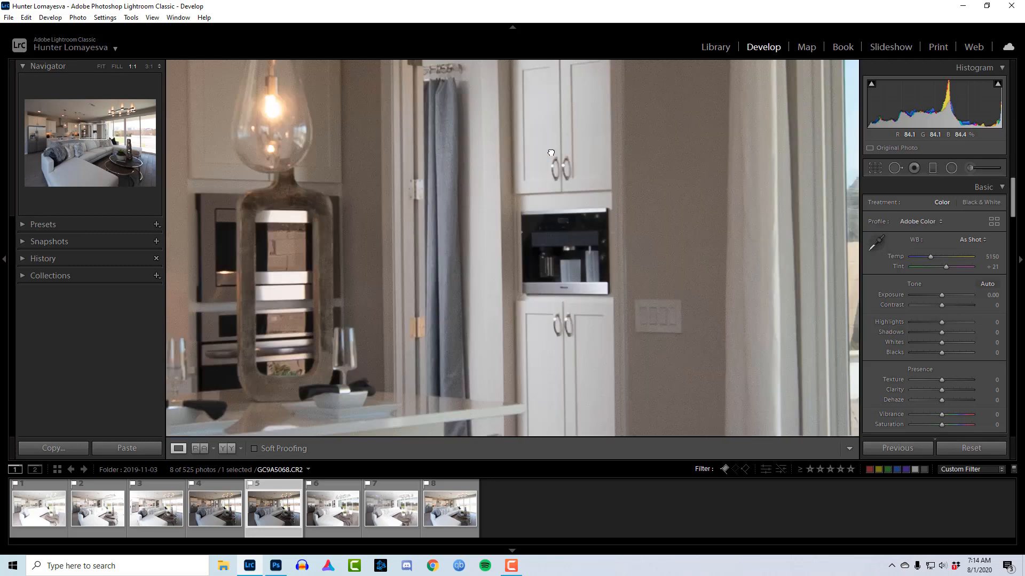
left_click(531, 201)
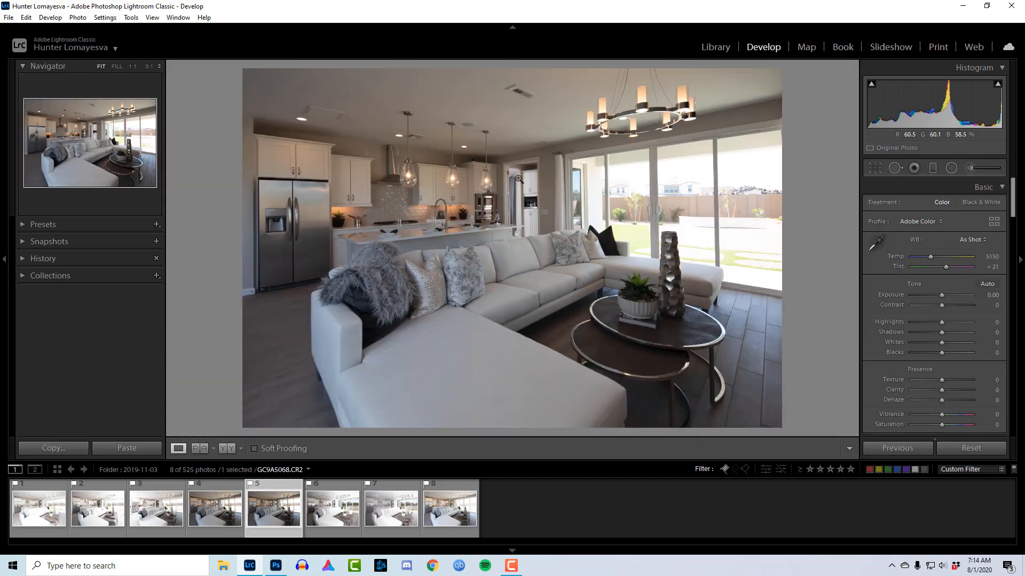
left_click(516, 206)
left_click_drag(505, 250, 522, 176)
left_click(514, 153)
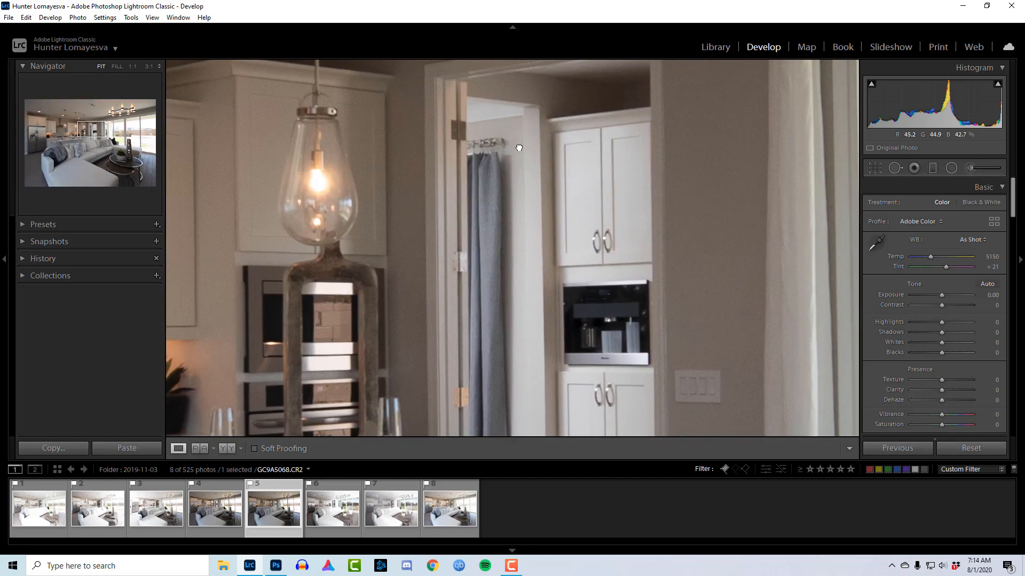
Step: Compare the sixth photo, GC9A5070, with the fifth and first photos, checking their exposure and camera settings
key("Right")
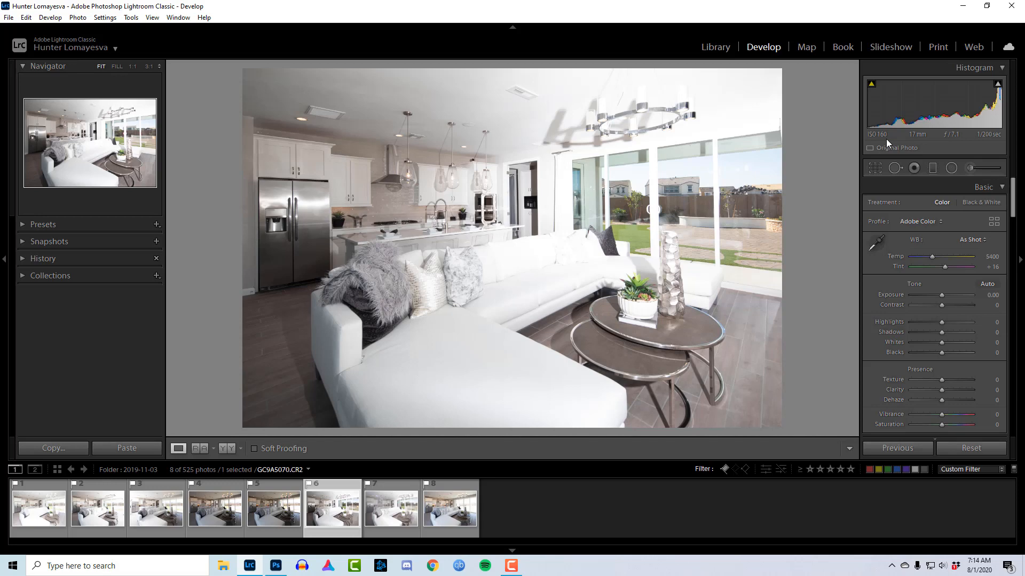
left_click(272, 521)
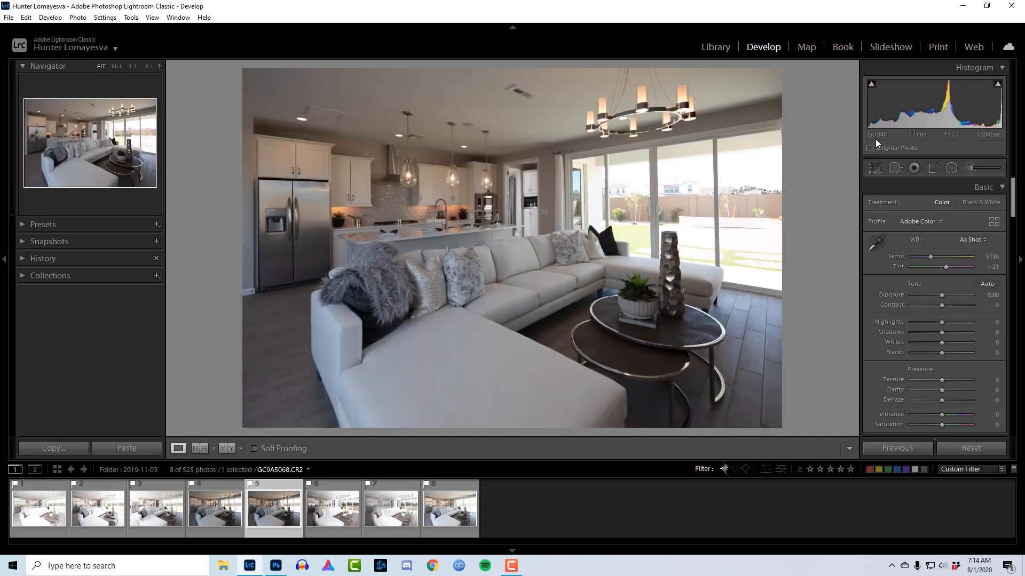
left_click(42, 529)
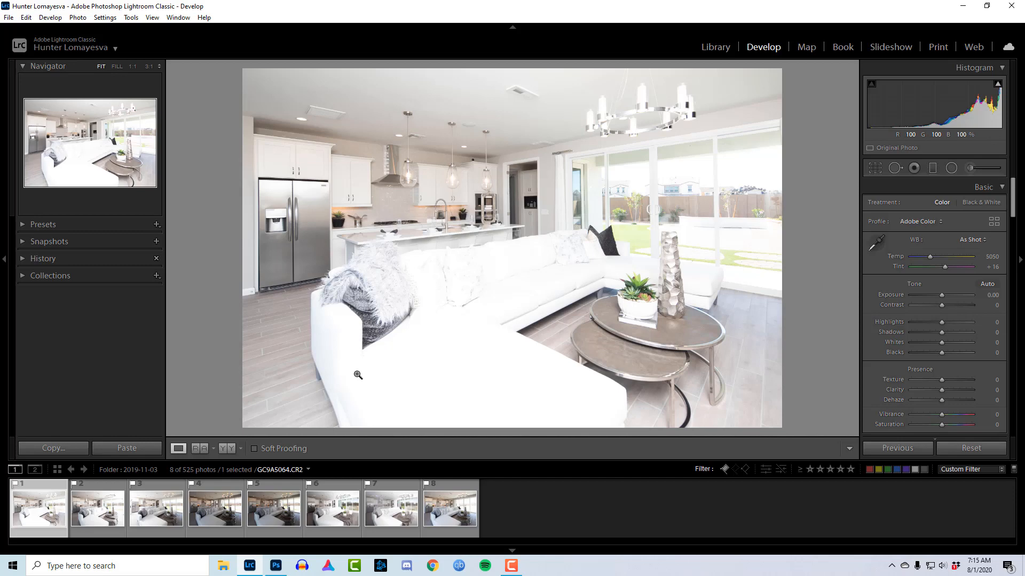
left_click(337, 515)
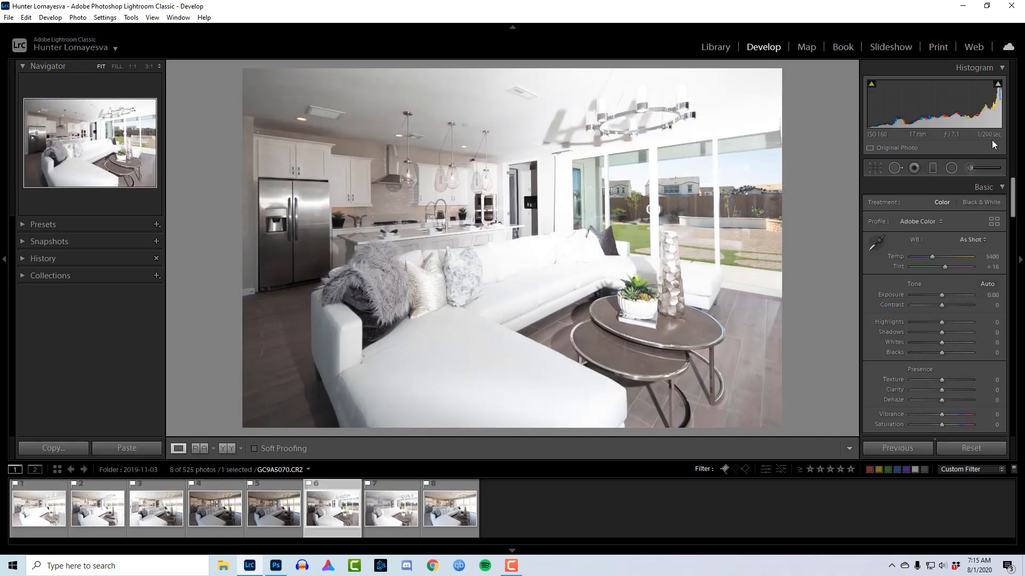
key("Left")
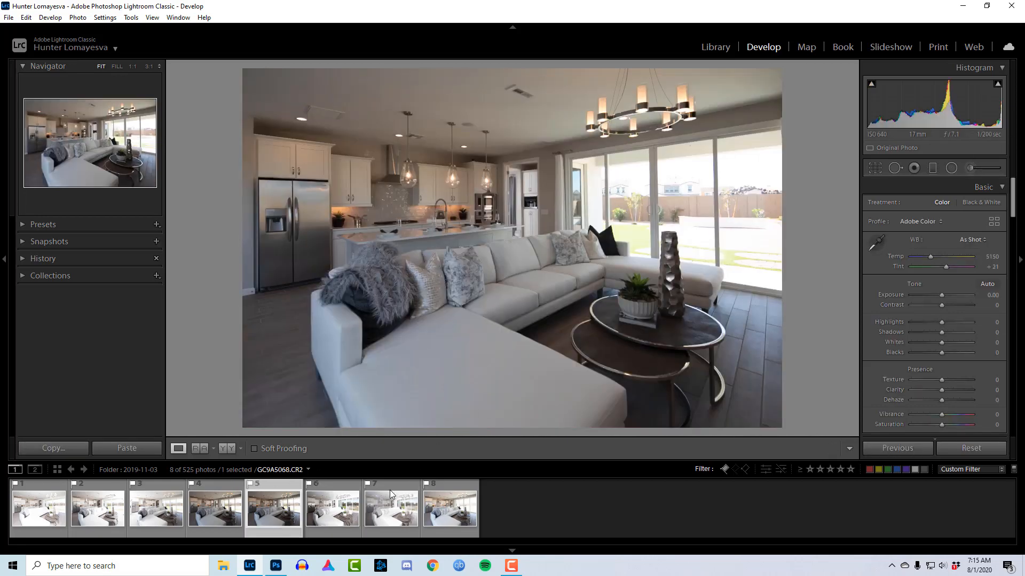
left_click(338, 516)
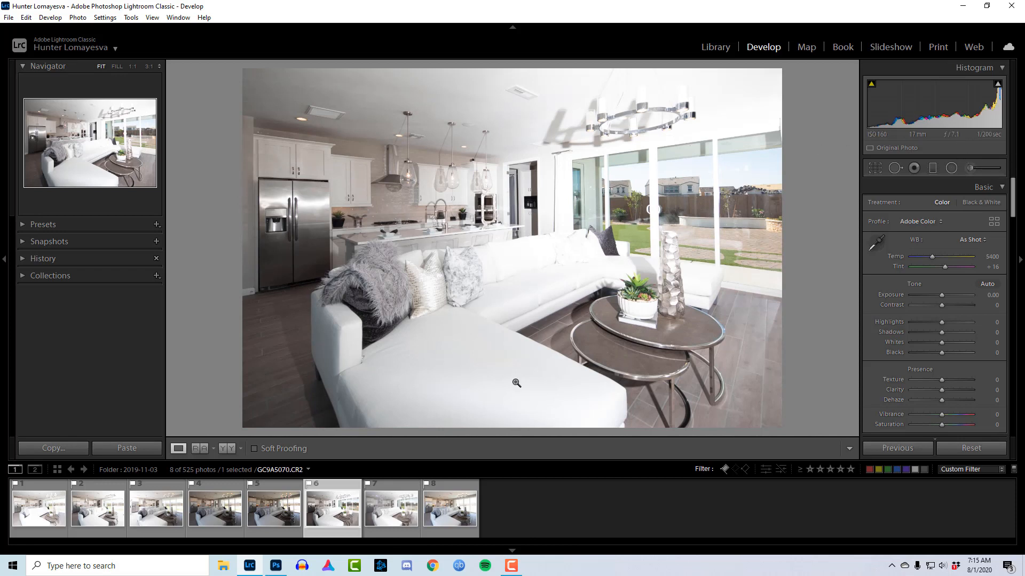
Step: Compare the sixth and seventh photos, GC9A5070 and GC9A5071, by switching repeatedly between them
left_click(396, 512)
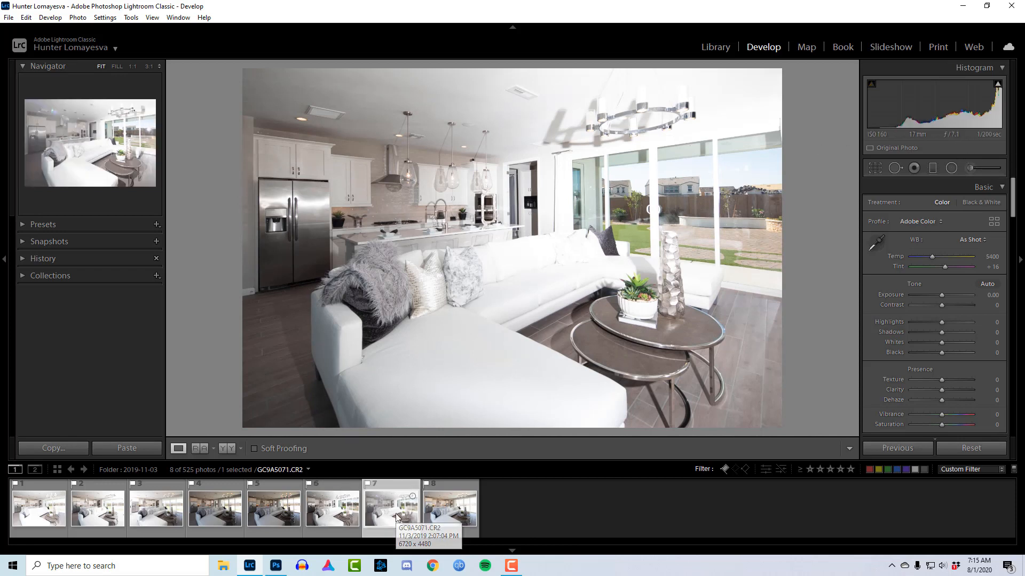
key("Left")
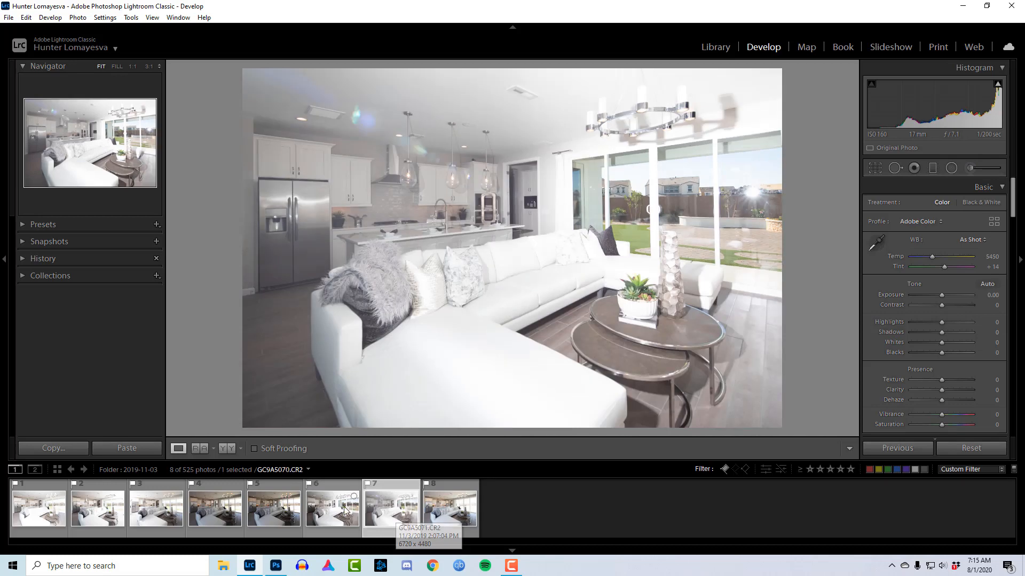
key("Right")
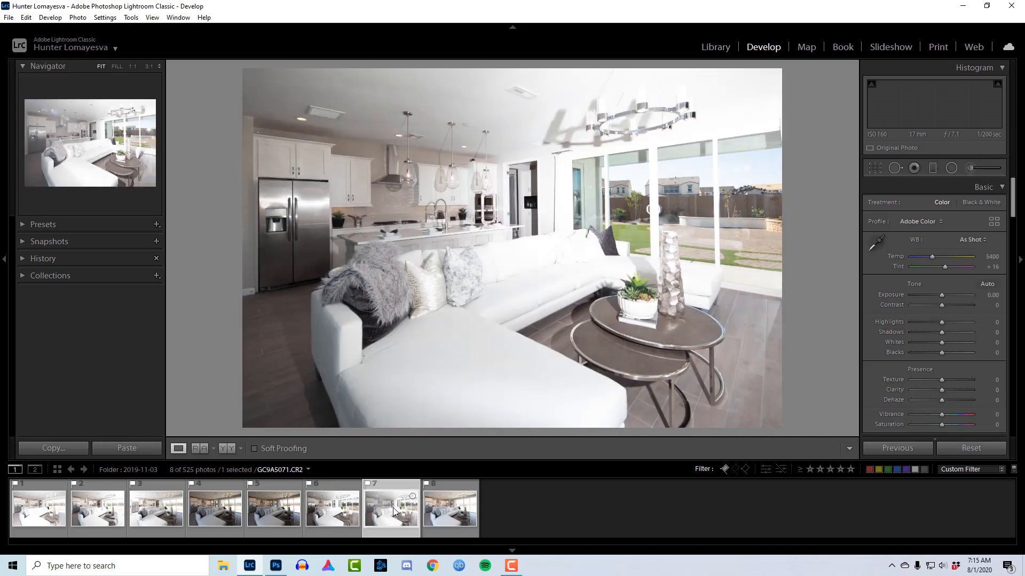
key("Left")
key("Right")
key("Left")
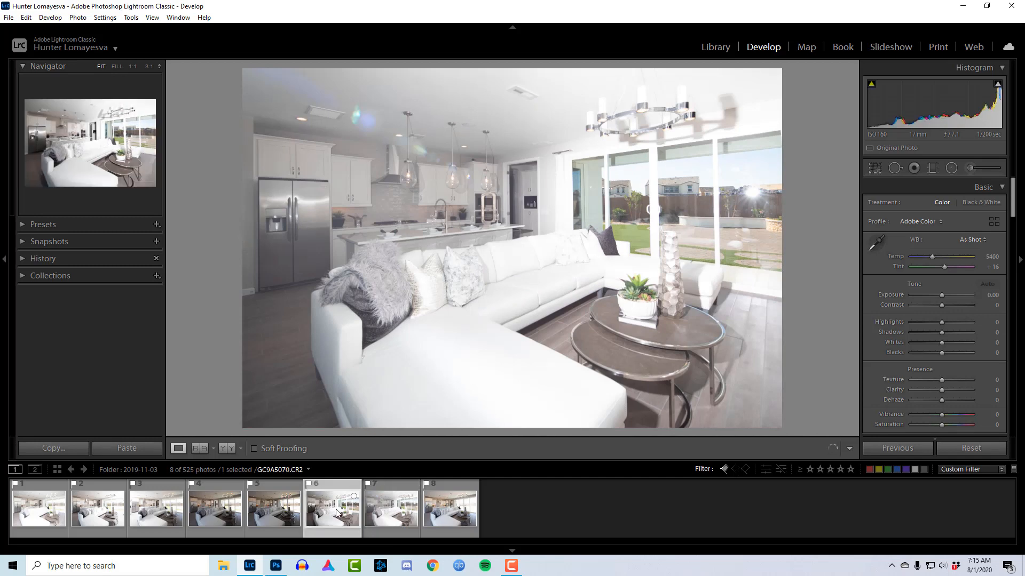
key("Right")
left_click(334, 508)
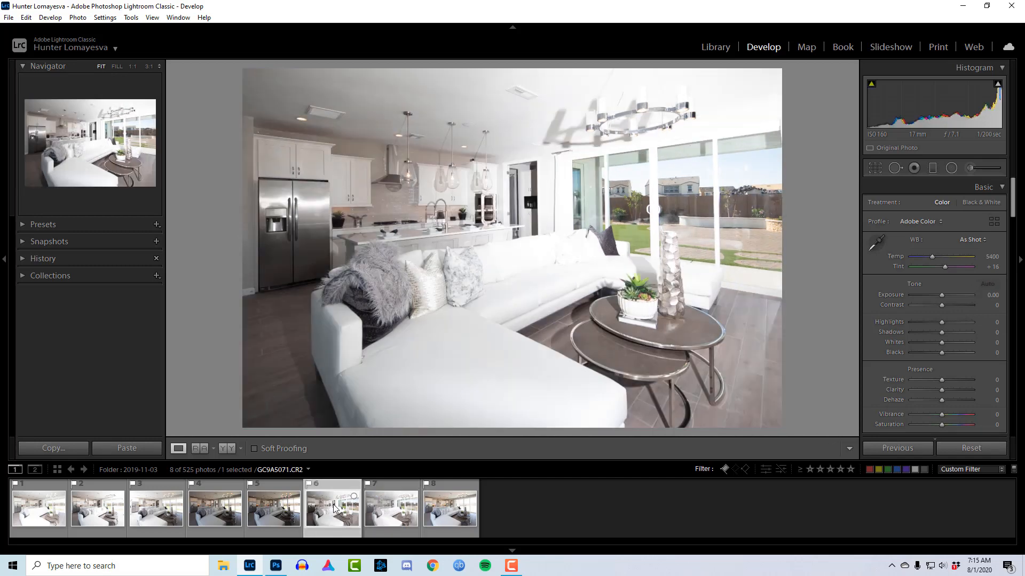
left_click(406, 507)
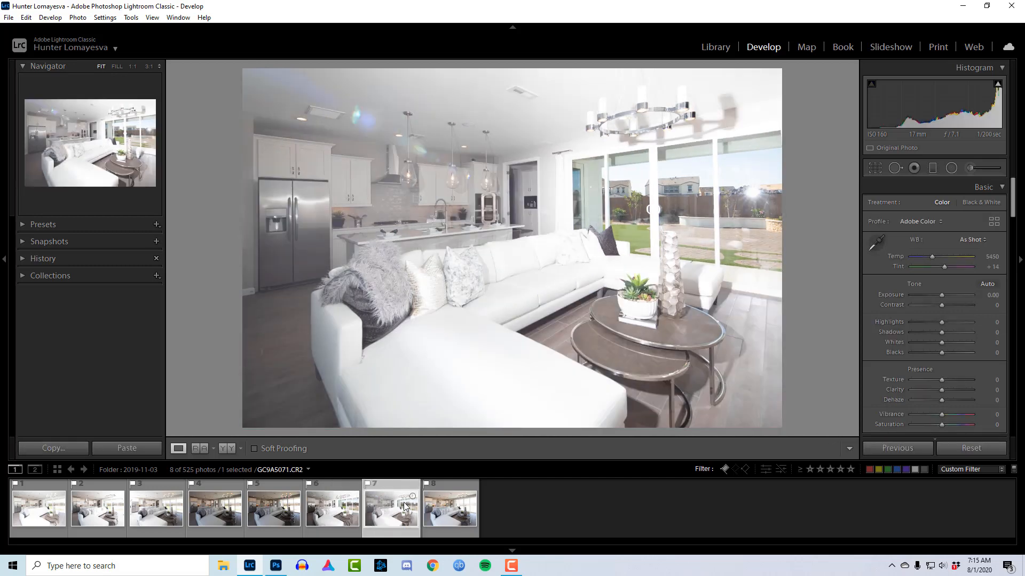
left_click(342, 507)
left_click(392, 506)
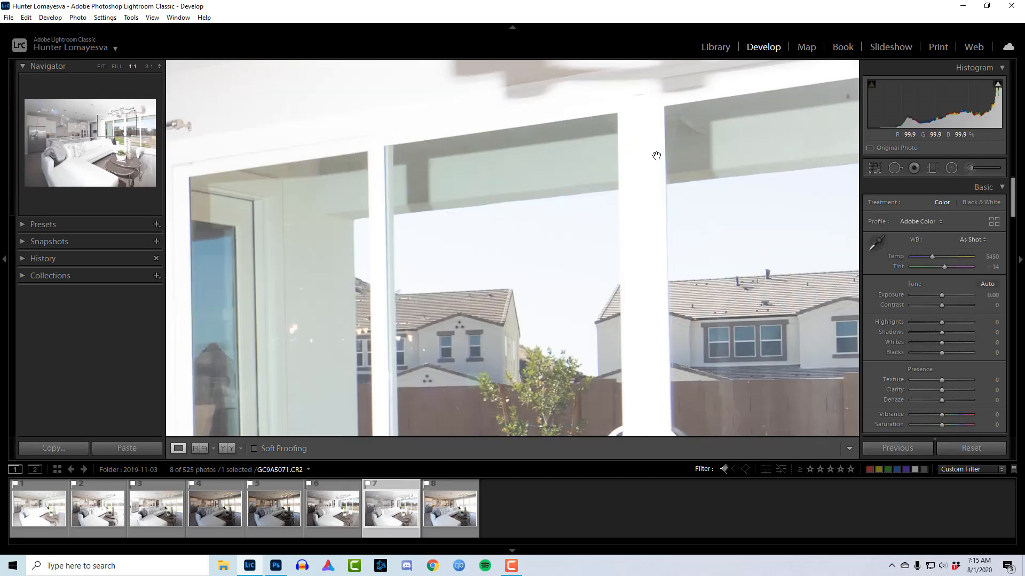
Step: Inspect the sliding glass doors and the area beside the curtain up close in the seventh photo
left_click(654, 154)
left_click_drag(655, 154, 558, 218)
left_click(567, 192)
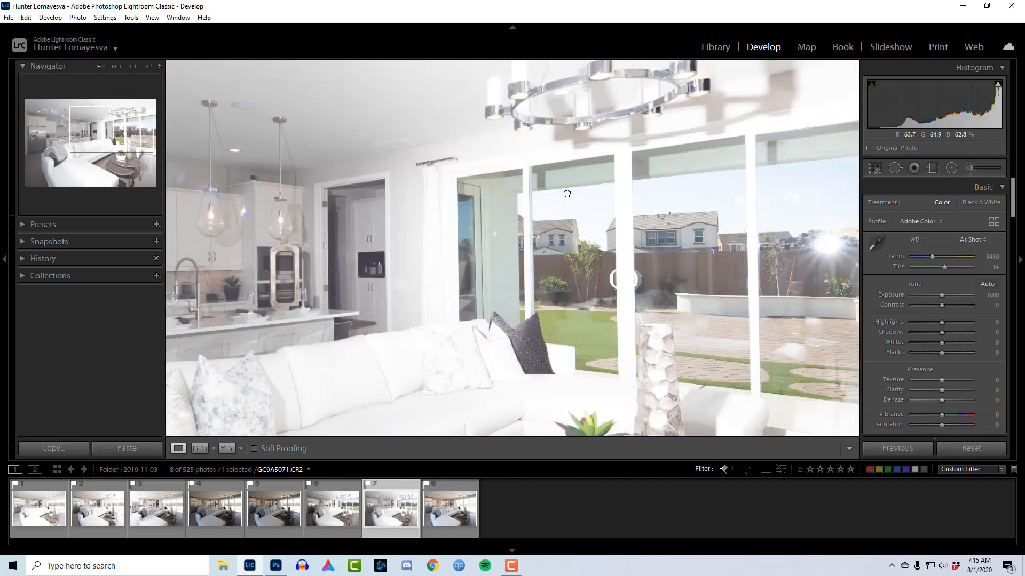
Step: Recheck the sixth photo against the seventh at full view, and examine the eighth photo, GC9A5072
left_click(350, 515)
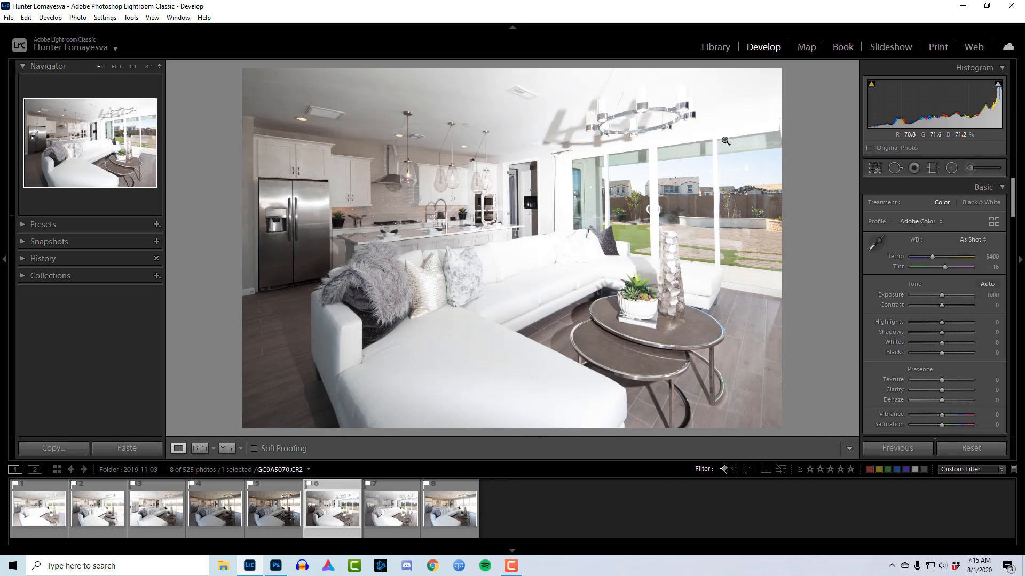
left_click(398, 503)
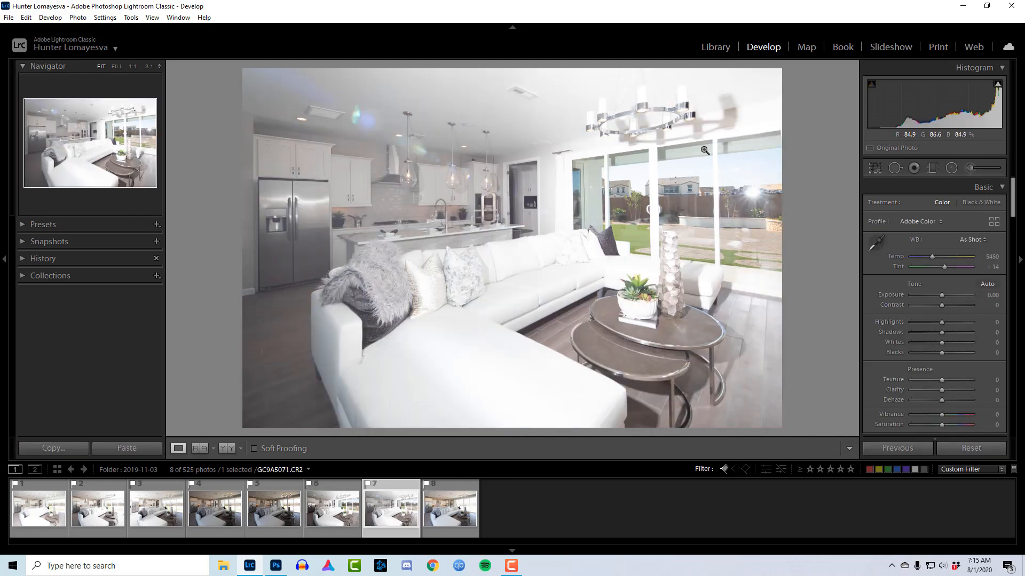
left_click(456, 508)
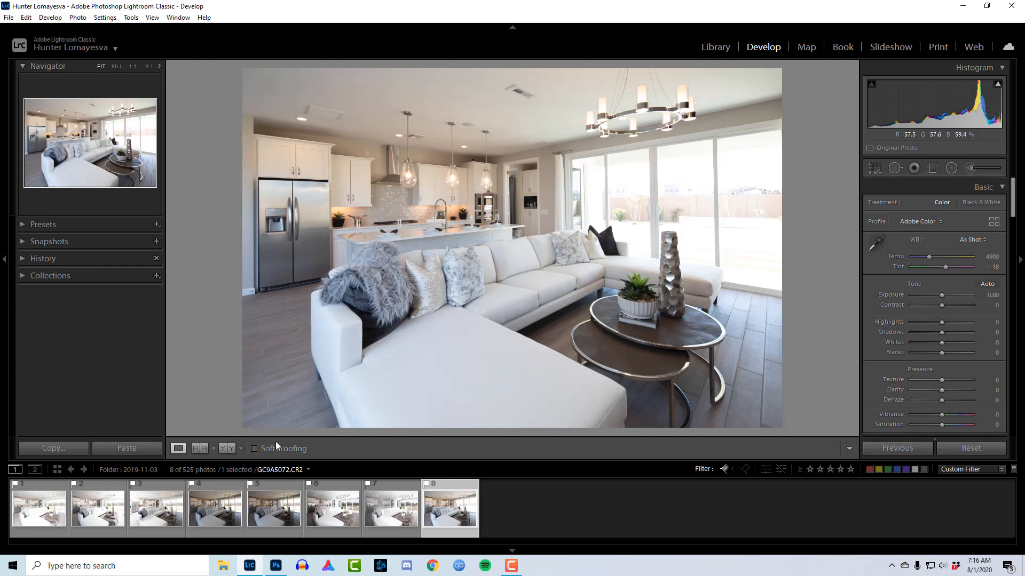
Step: Select all eight photos, with the first one active, and set their white balance to Auto
left_click(38, 508)
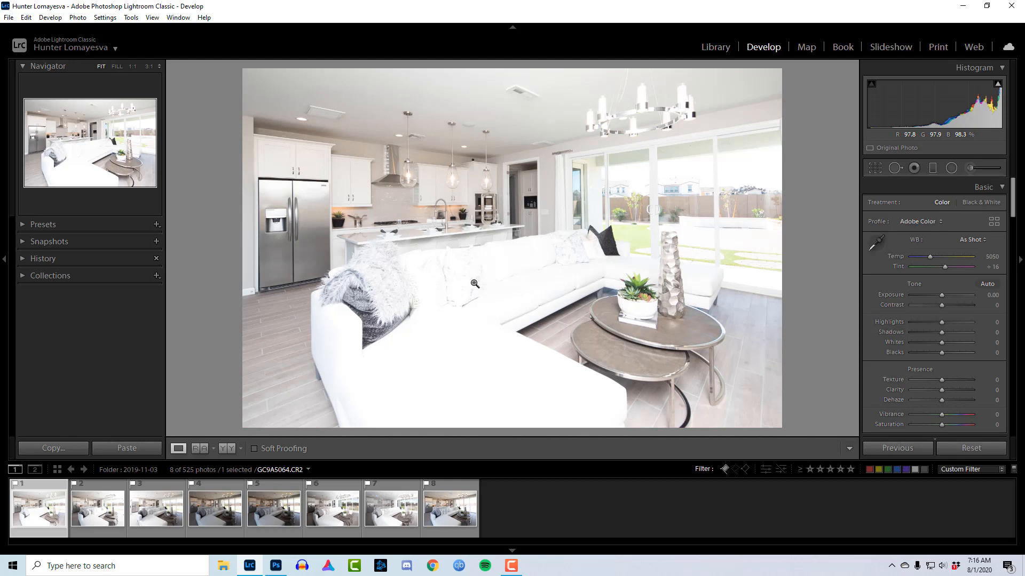
key("ctrl+a")
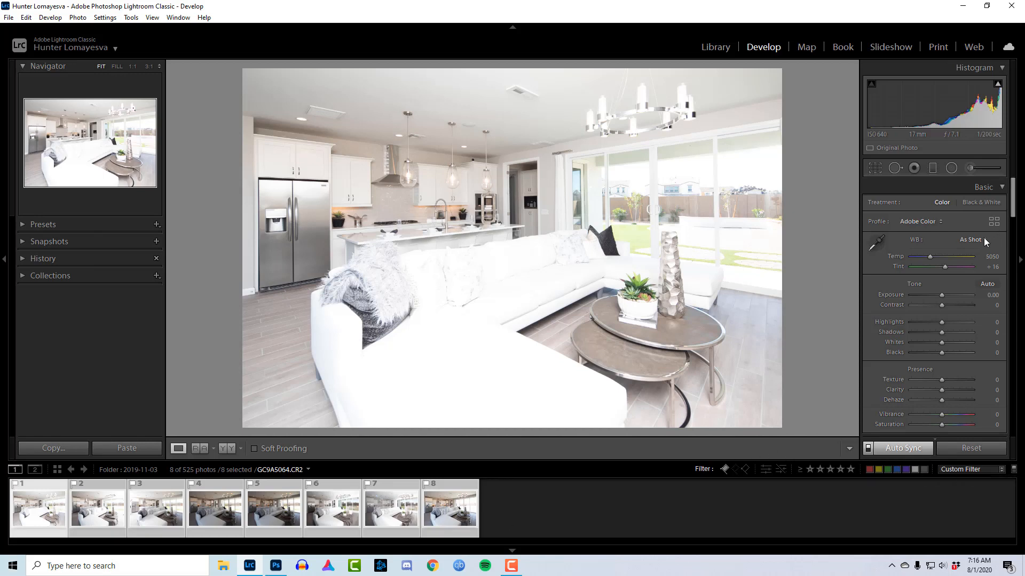
left_click(959, 239)
left_click(954, 264)
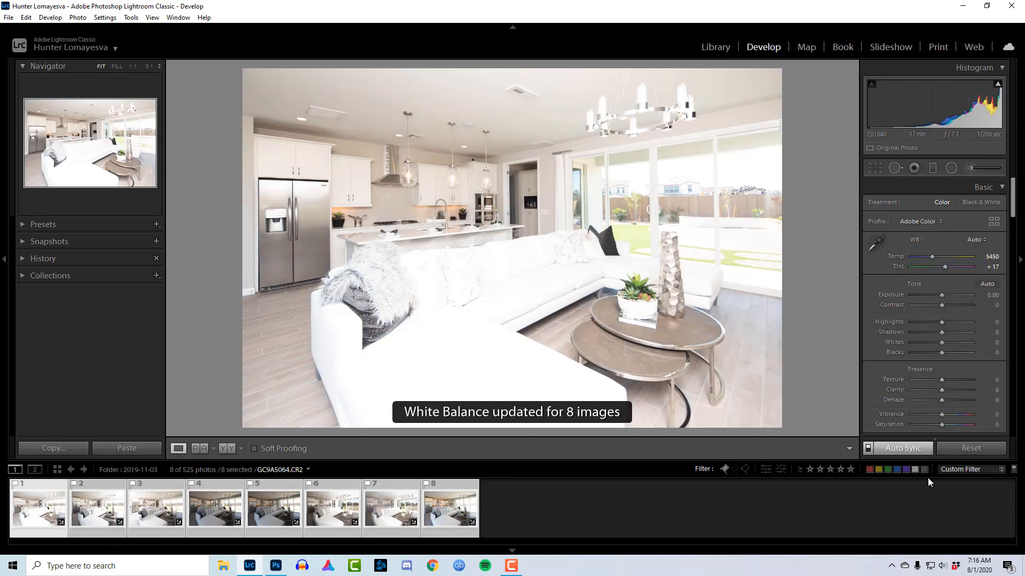
Step: Set Highlights to -45 and Shadows to +45 on all eight photos
scroll(974, 424, "down", 3)
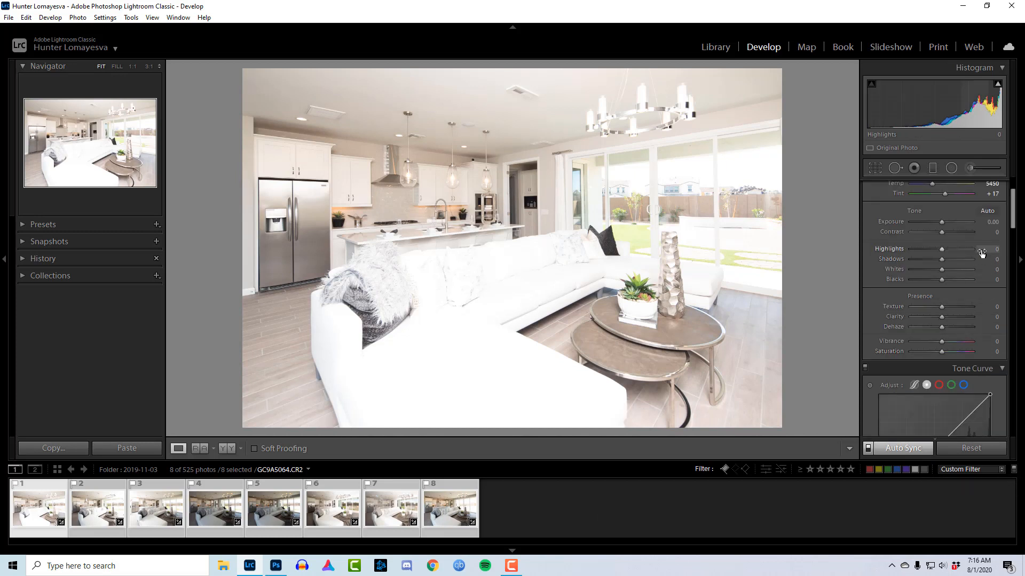
left_click(988, 249)
type("-45")
key("Tab")
type("45")
key("Return")
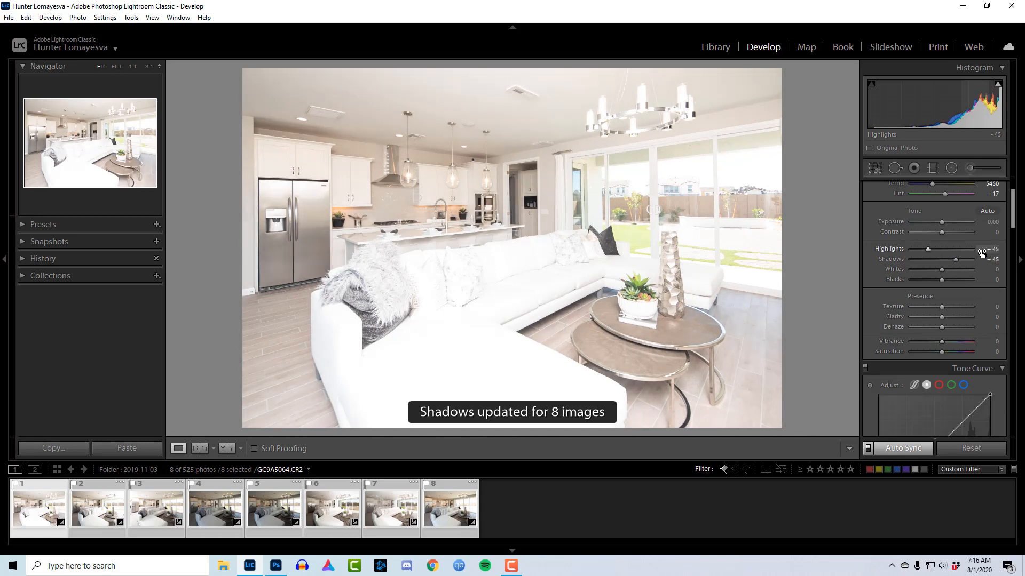
Step: Set the sharpening amount to 0 and the luminance noise reduction to 45 on all eight photos
scroll(1012, 335, "down", 10)
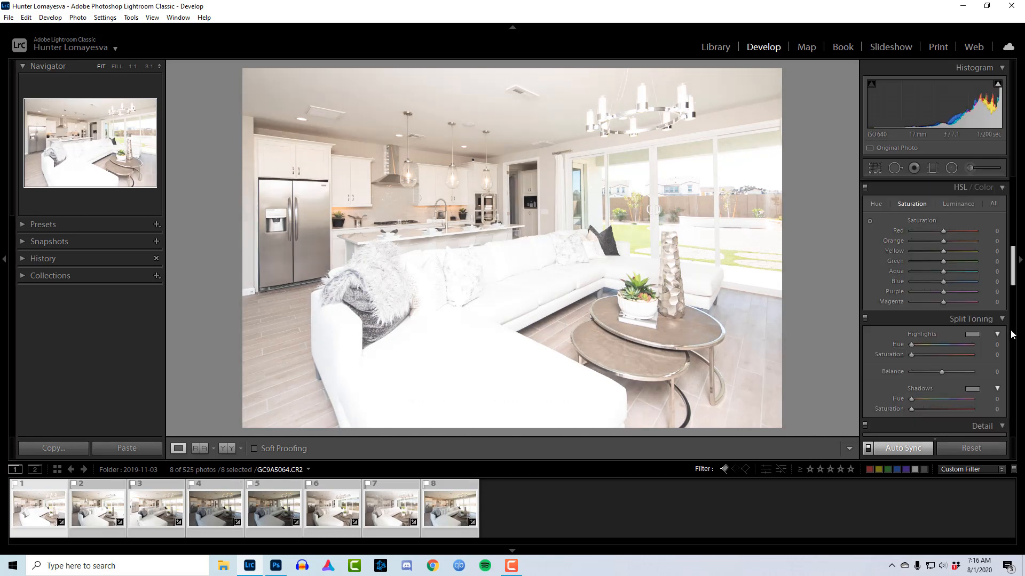
left_click_drag(1011, 331, 1012, 331)
left_click_drag(927, 262, 907, 262)
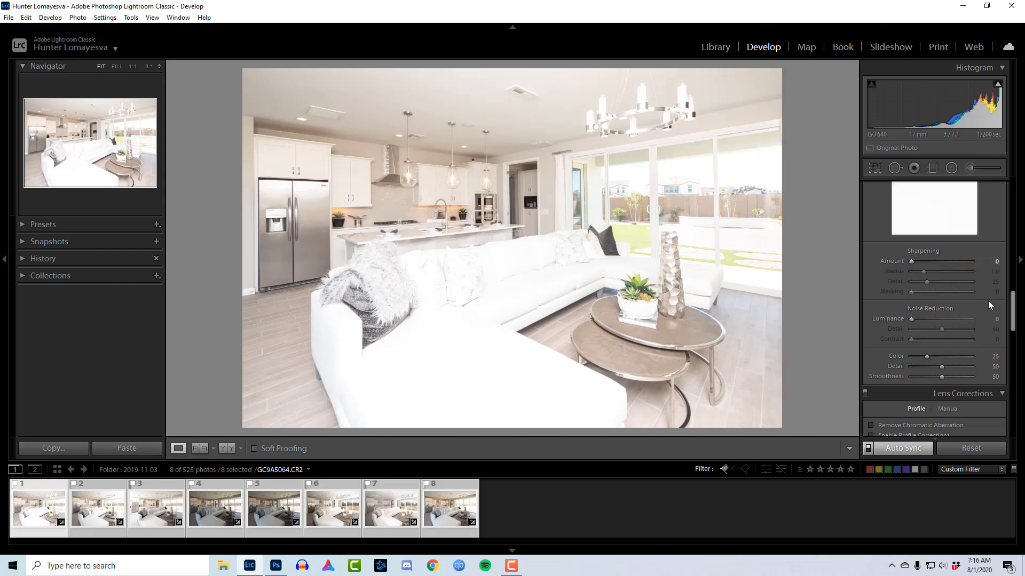
left_click(994, 321)
type("45")
key("Return")
Step: Turn on chromatic aberration removal and lens profile corrections for all eight photos, and leave only the first photo selected
scroll(992, 382, "down", 2)
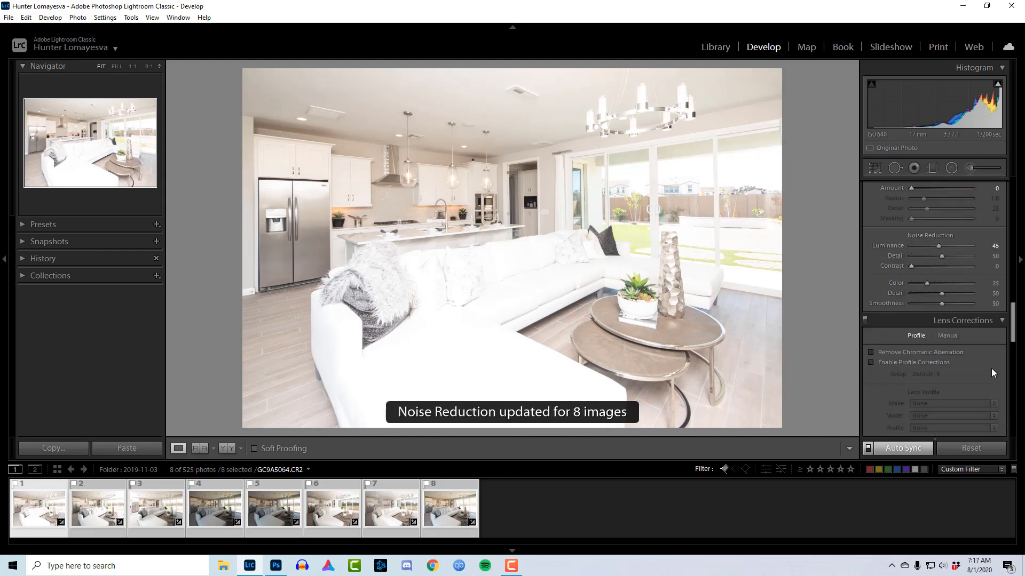
left_click(892, 354)
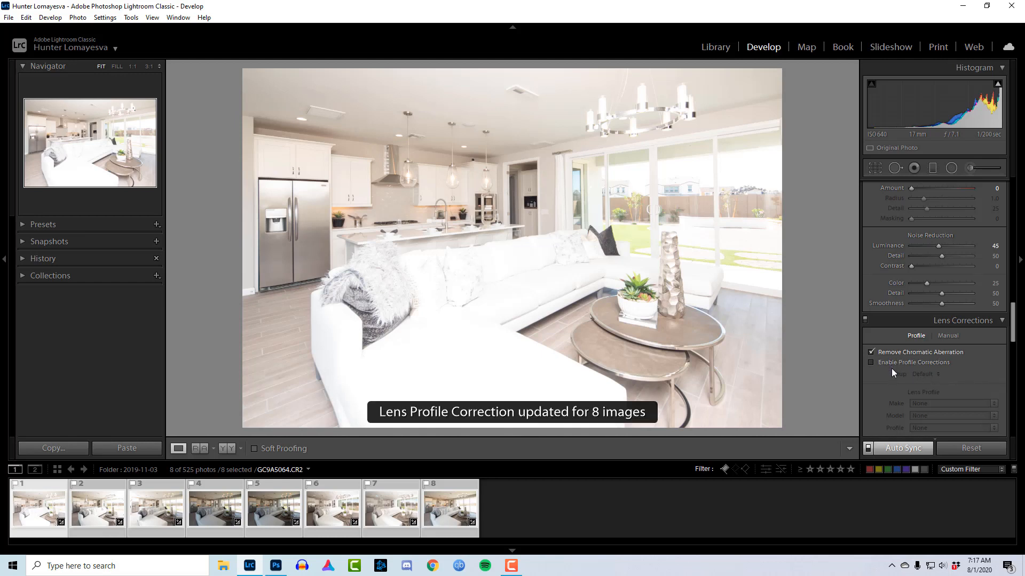
left_click(894, 364)
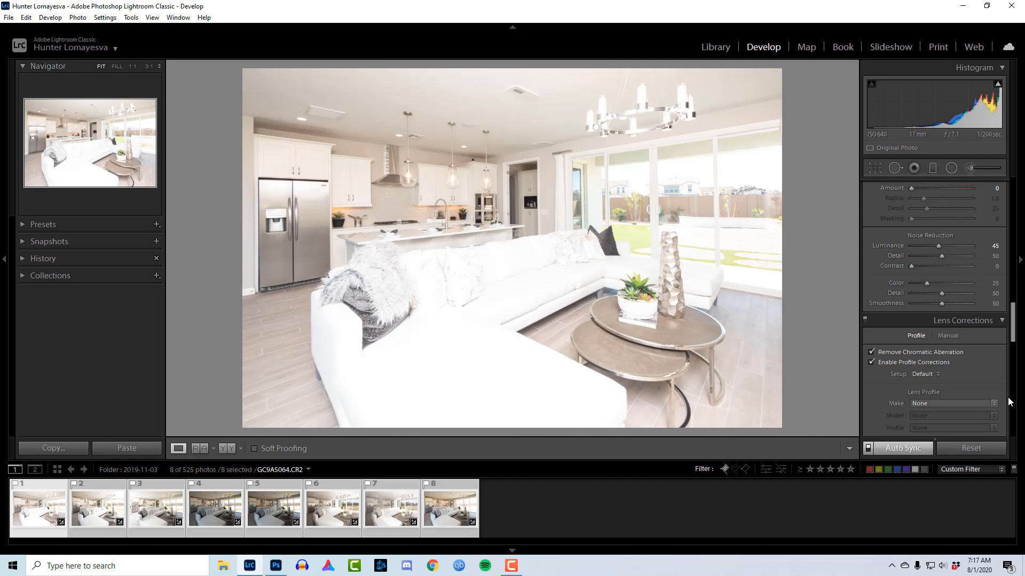
scroll(1010, 402, "up", 8)
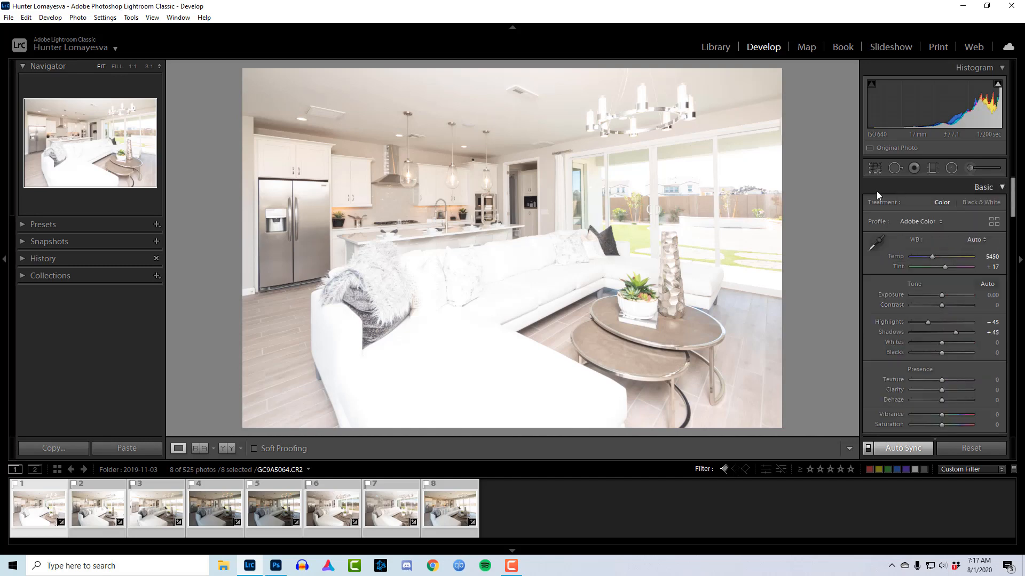
left_click(76, 527)
left_click(33, 515)
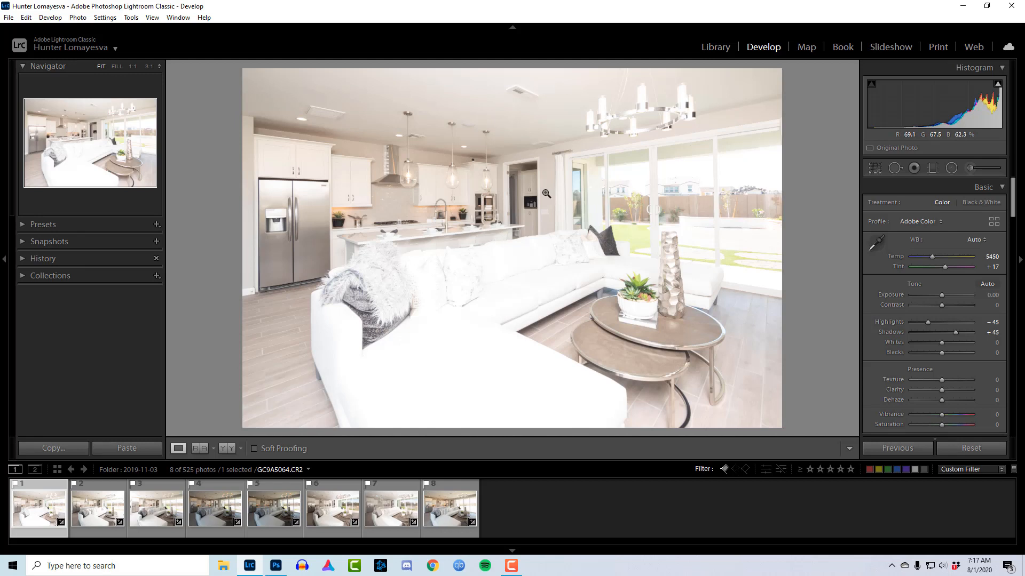
Step: Try correcting the third photo's white balance by sampling two spots on the ceiling, undoing each attempt
left_click(146, 493)
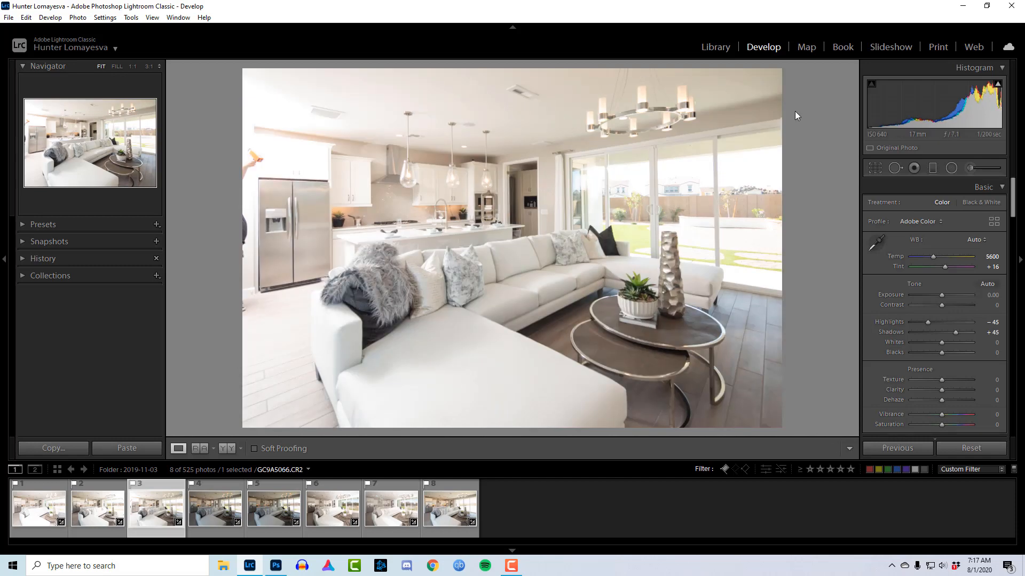
left_click(875, 241)
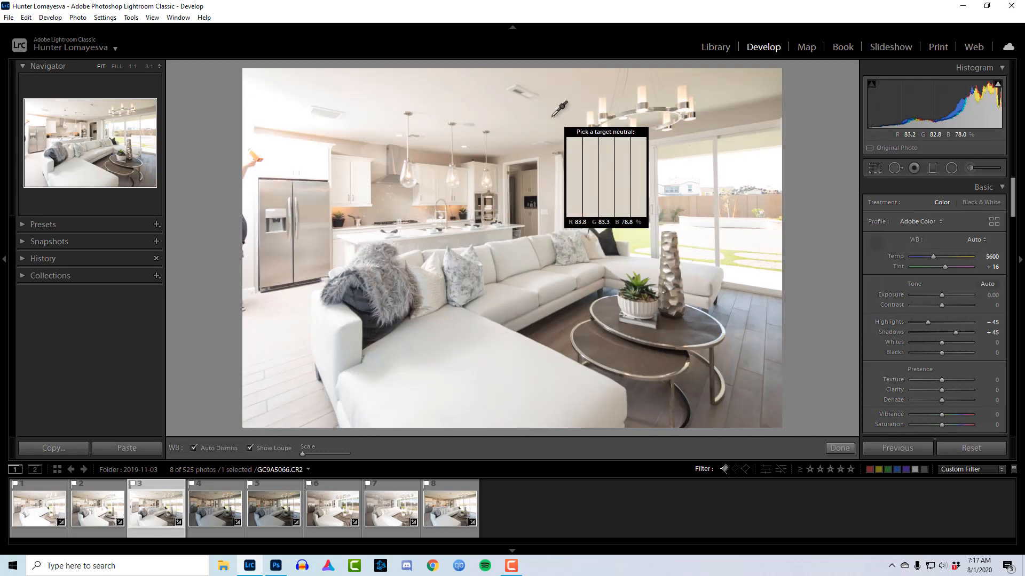
left_click(554, 111)
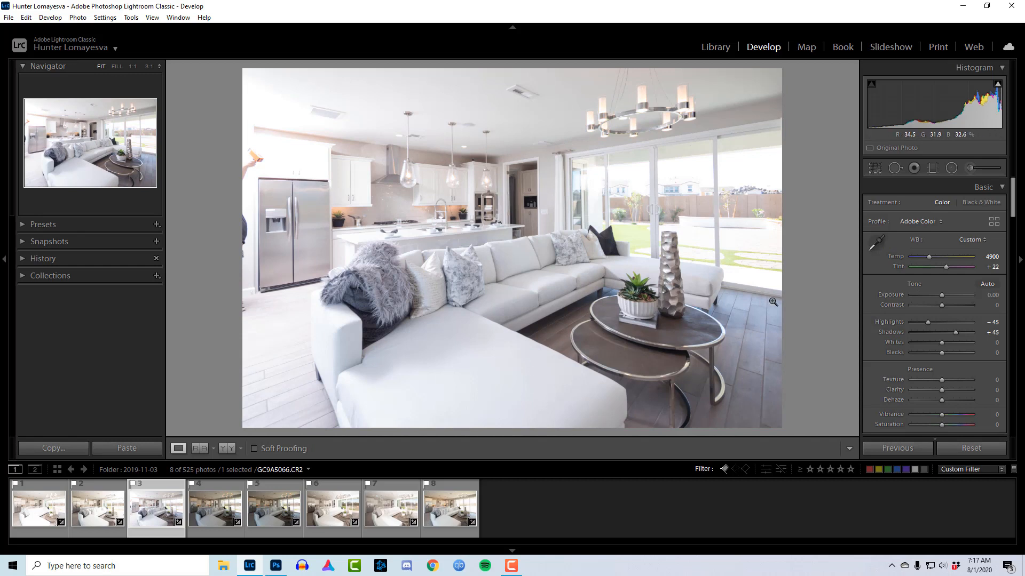
key("ctrl+z")
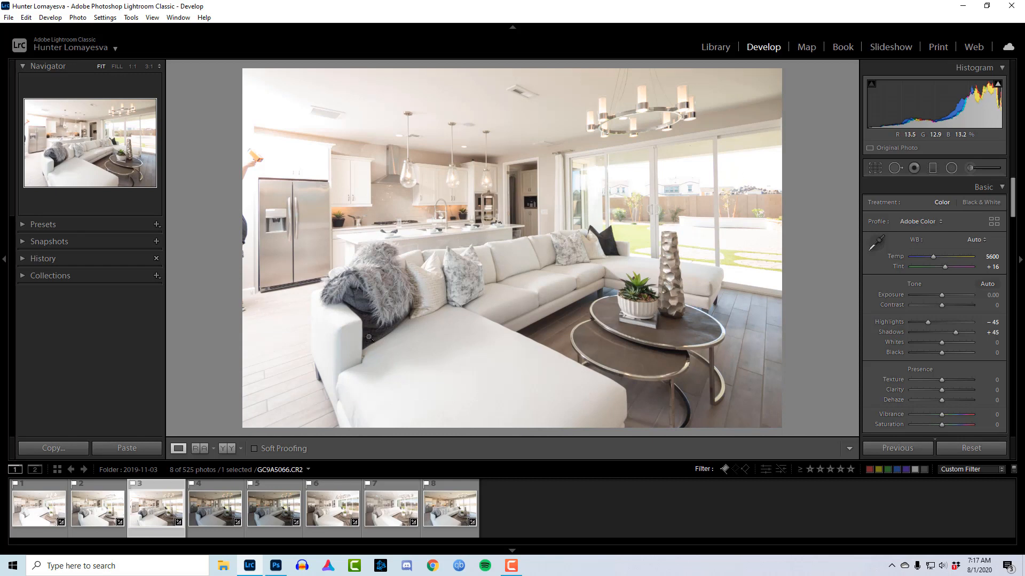
key("w")
left_click(522, 111)
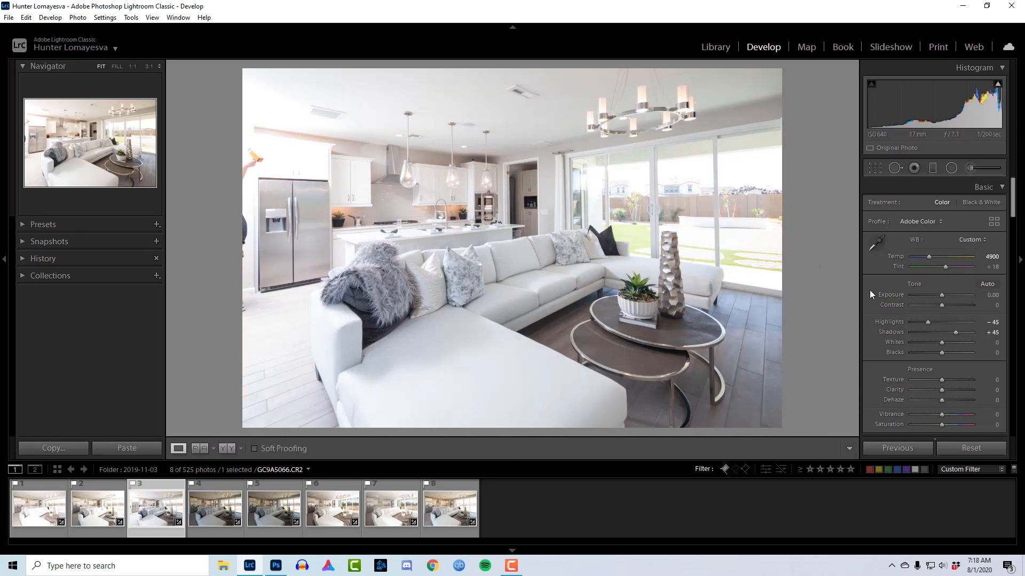
key("ctrl+z")
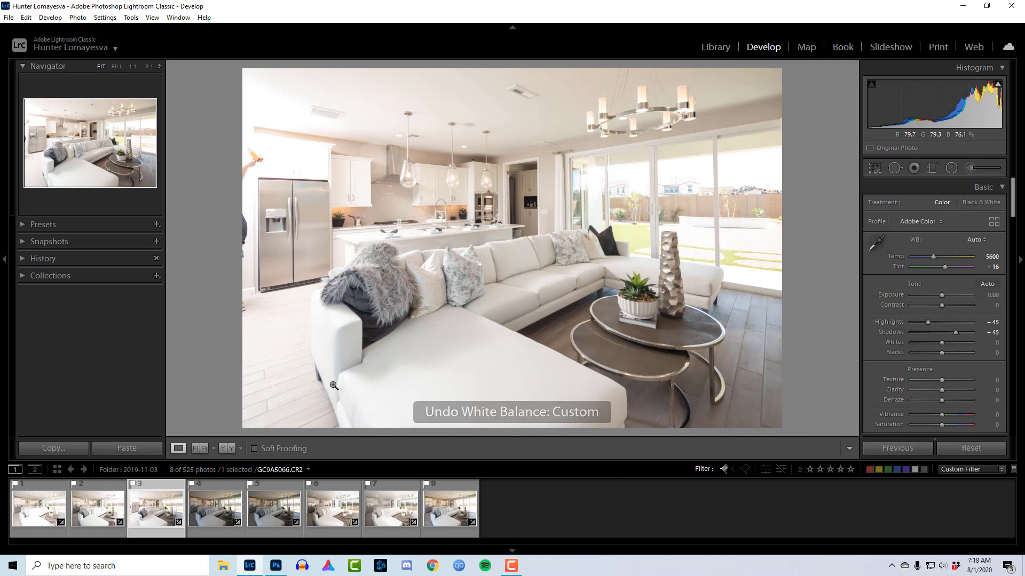
Step: Lower the first photo's exposure to -0.94
key("Left")
key("Left")
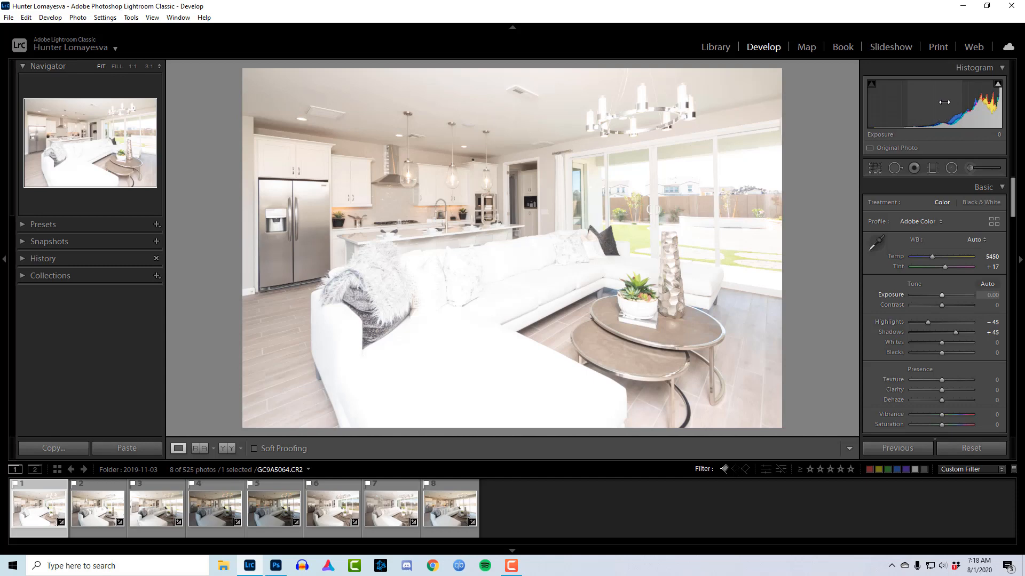
left_click_drag(943, 103, 906, 107)
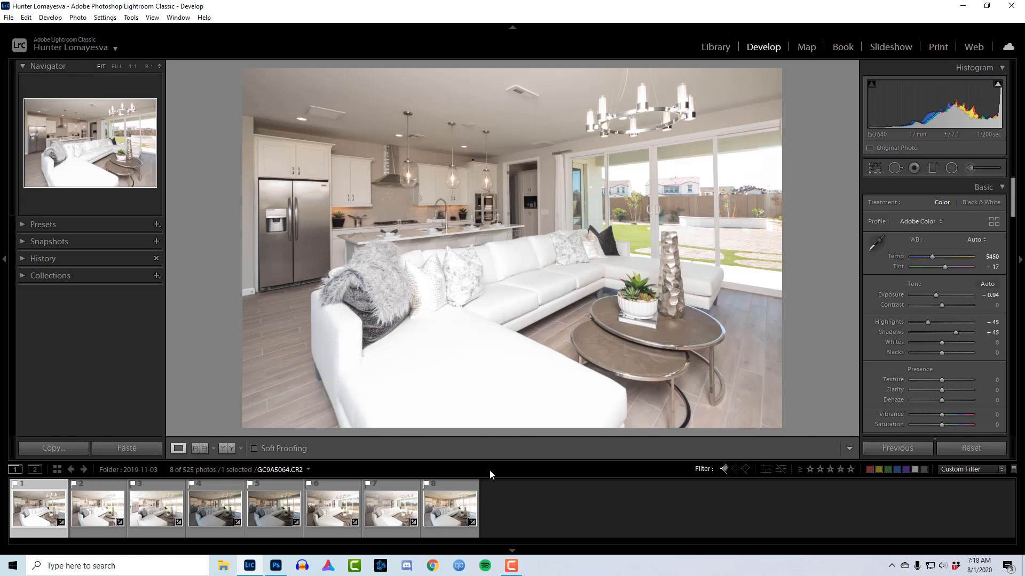
Step: Lower the exposure to -1.06 on the second photo and to -1.86 on the third
left_click(96, 531)
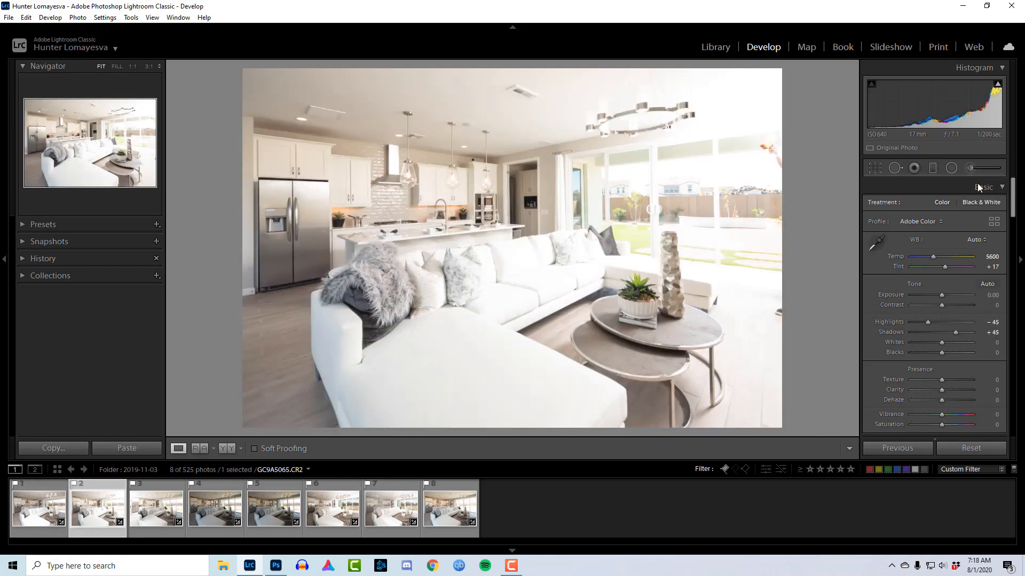
left_click_drag(941, 296, 935, 296)
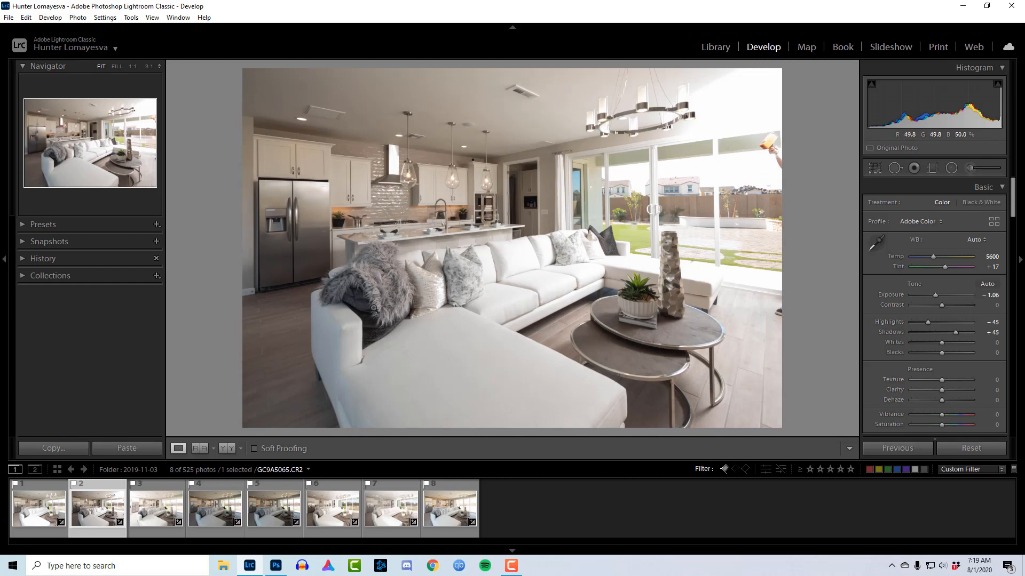
key("Right")
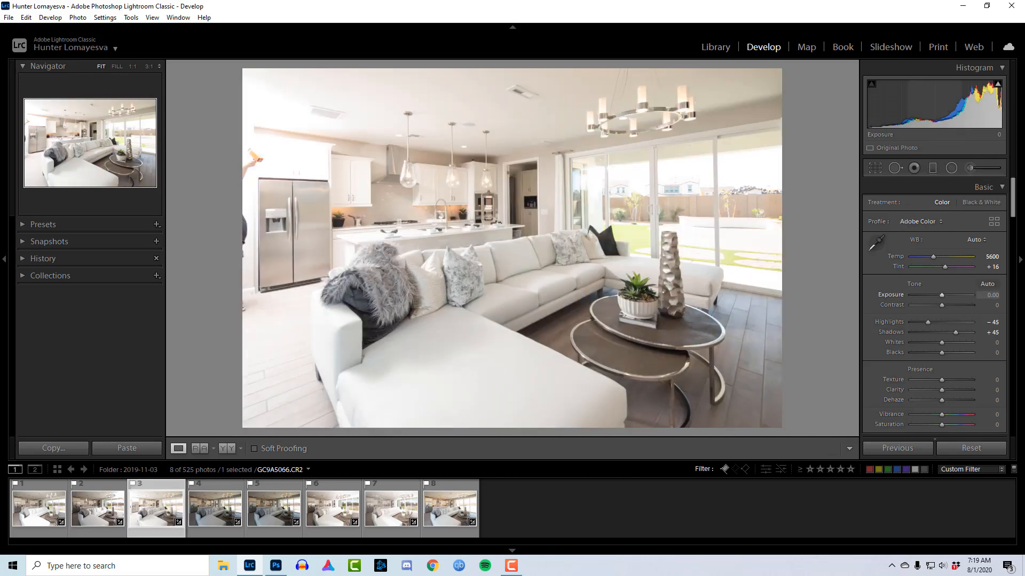
left_click_drag(942, 296, 931, 296)
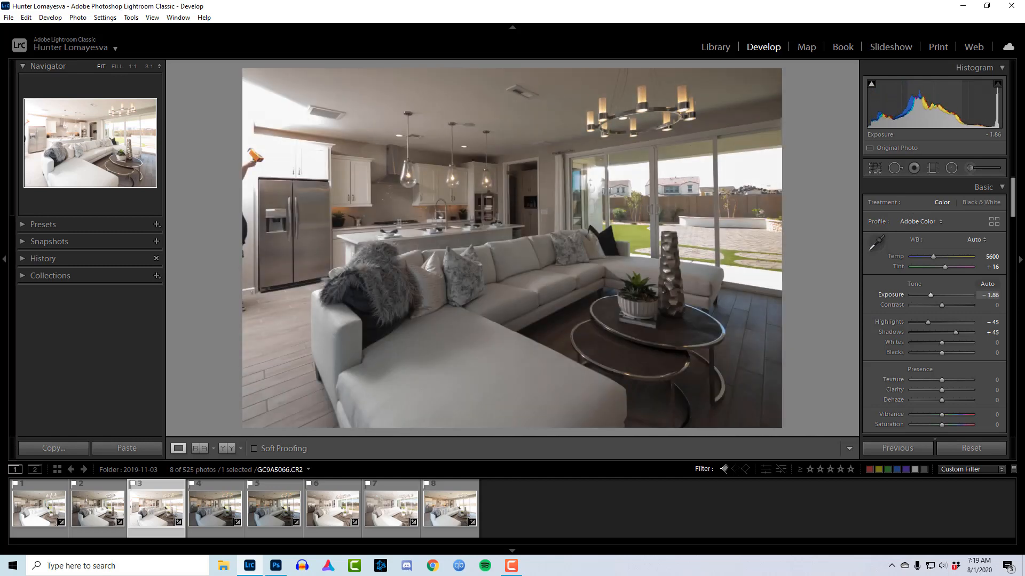
Step: Set the third photo's exposure to -1.00 and review the fourth and fifth photos
left_click_drag(930, 295, 935, 296)
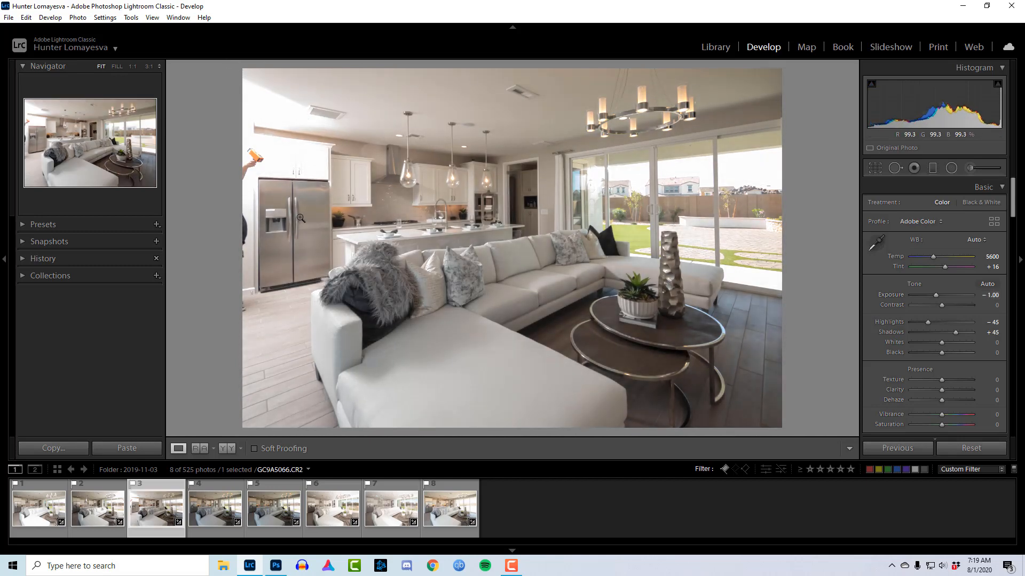
left_click(228, 490)
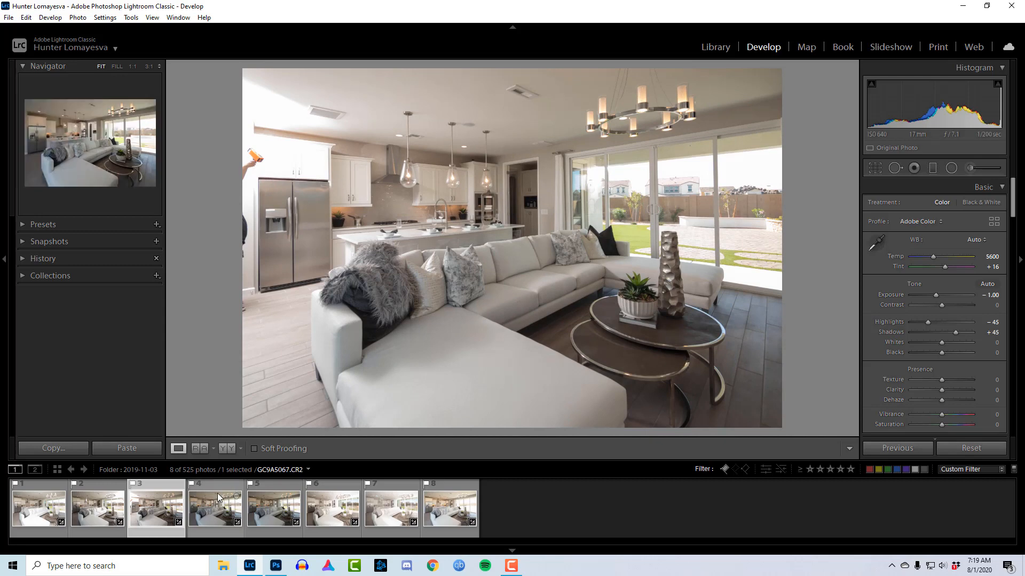
left_click(277, 502)
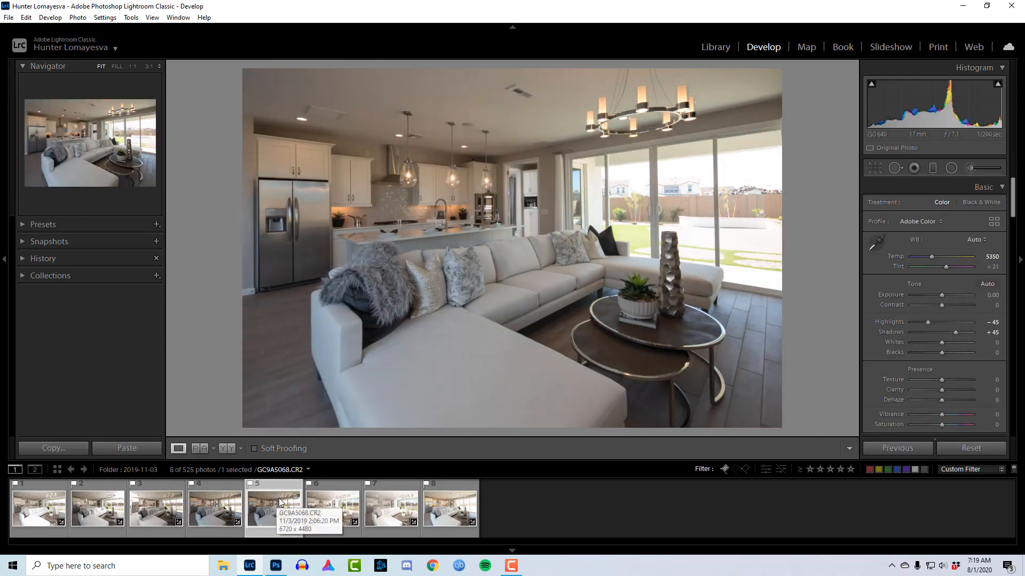
Step: Set the sixth photo's temperature to 5500 and lower its exposure to -0.68
left_click(344, 507)
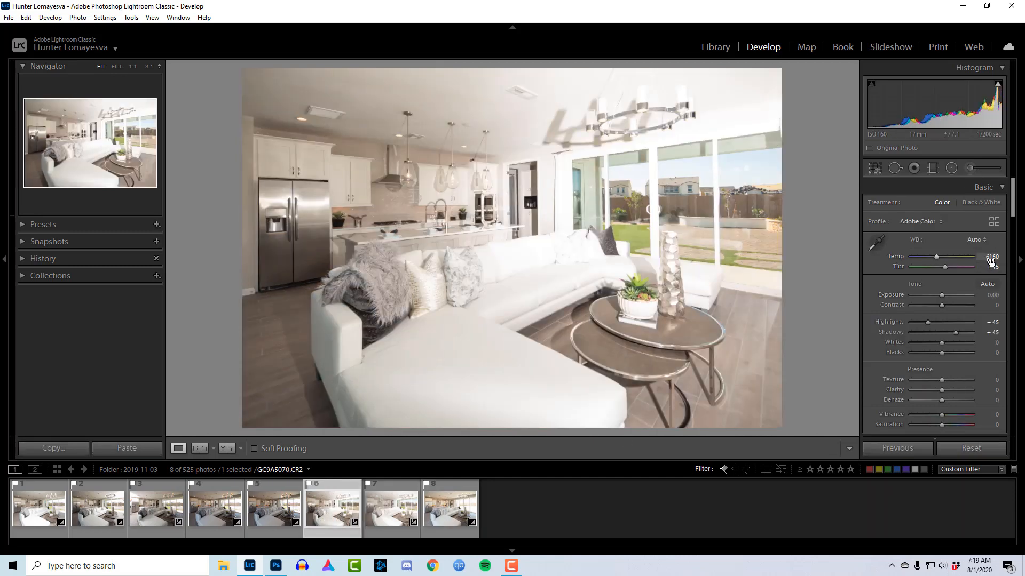
left_click_drag(991, 259, 985, 259)
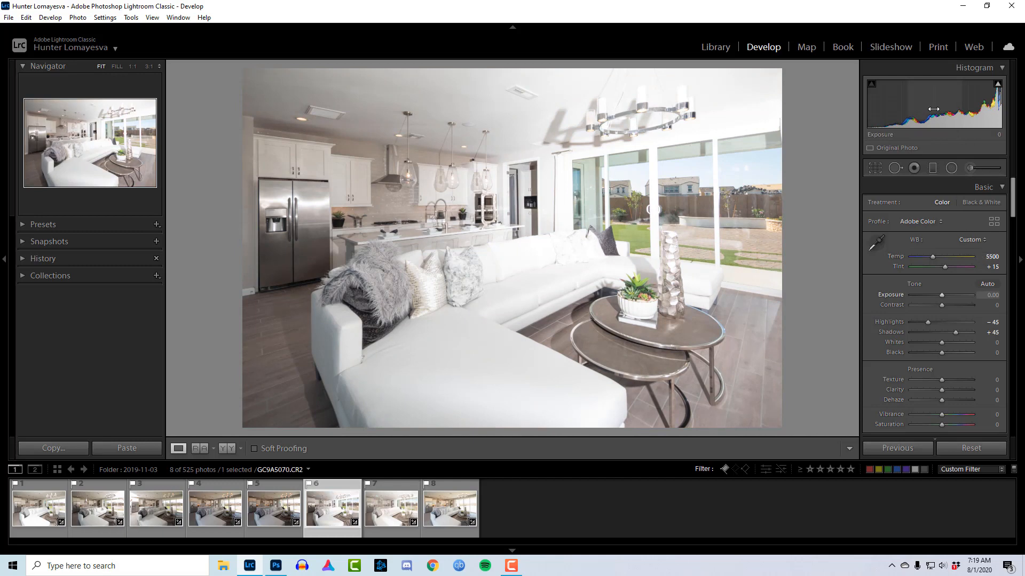
left_click_drag(946, 113, 929, 113)
Step: Set the seventh photo's temperature to 5550 and lower its exposure, and lower the eighth photo's exposure to -0.40
key("Right")
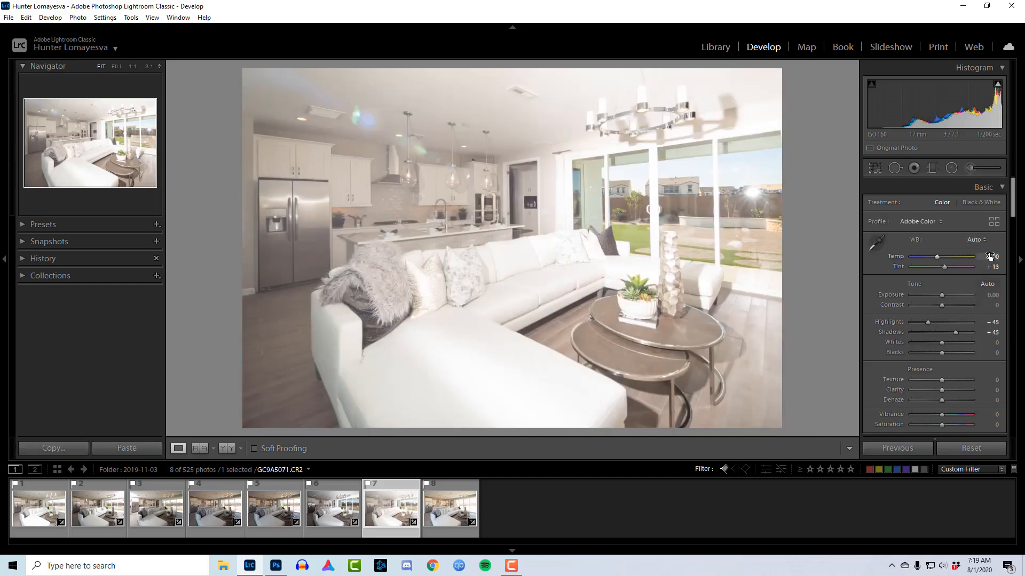
left_click_drag(991, 257, 986, 257)
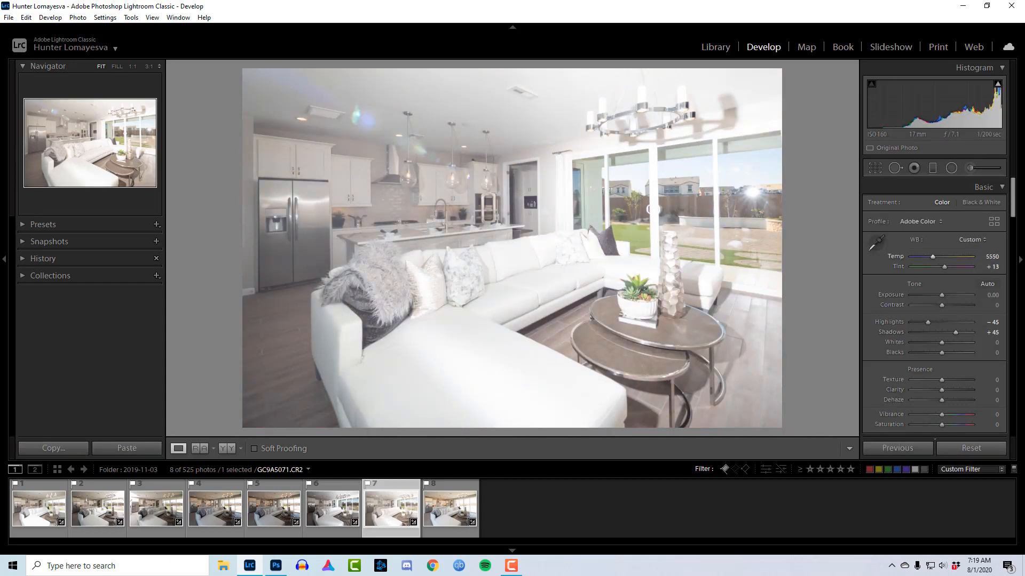
left_click_drag(949, 106, 938, 106)
left_click_drag(987, 295, 982, 295)
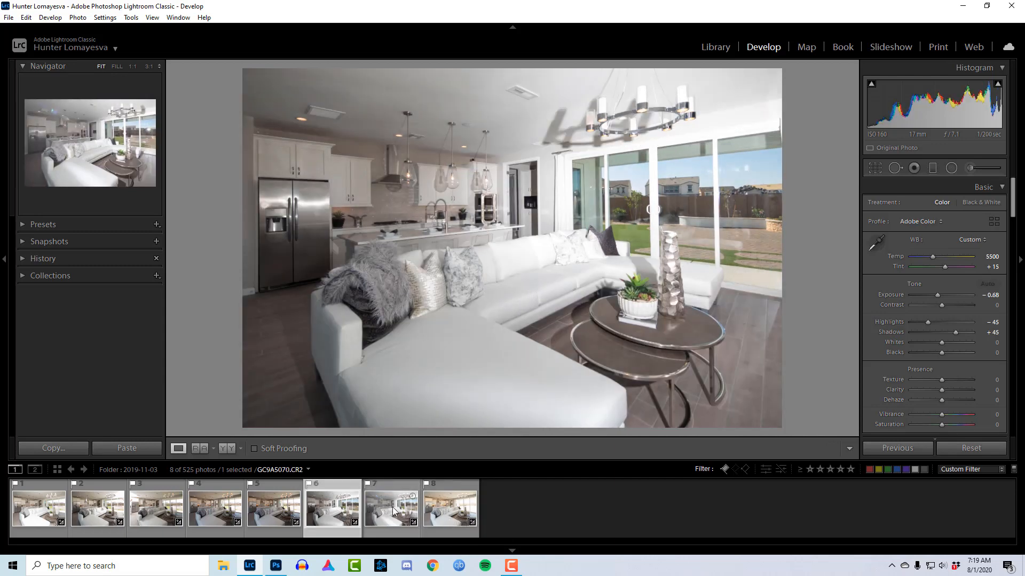
left_click(449, 508)
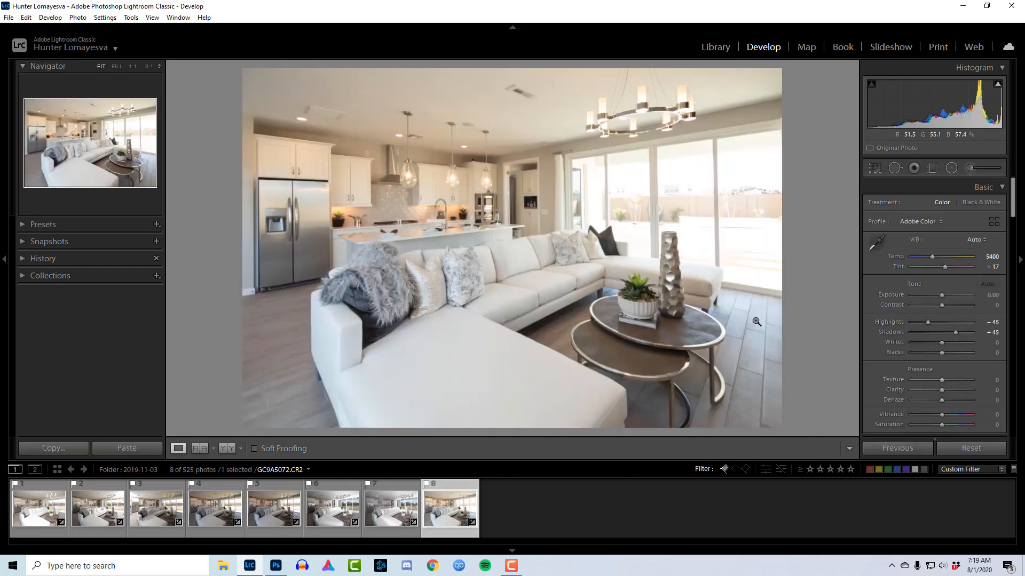
left_click_drag(941, 296, 938, 295)
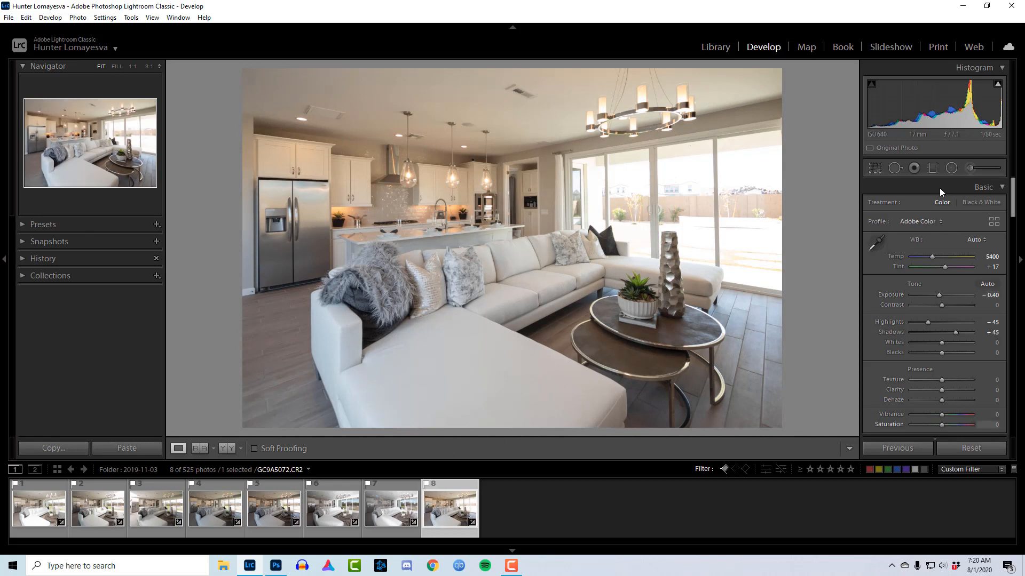
Step: Open all eight photos as layers in a single Photoshop document
key("ctrl+a")
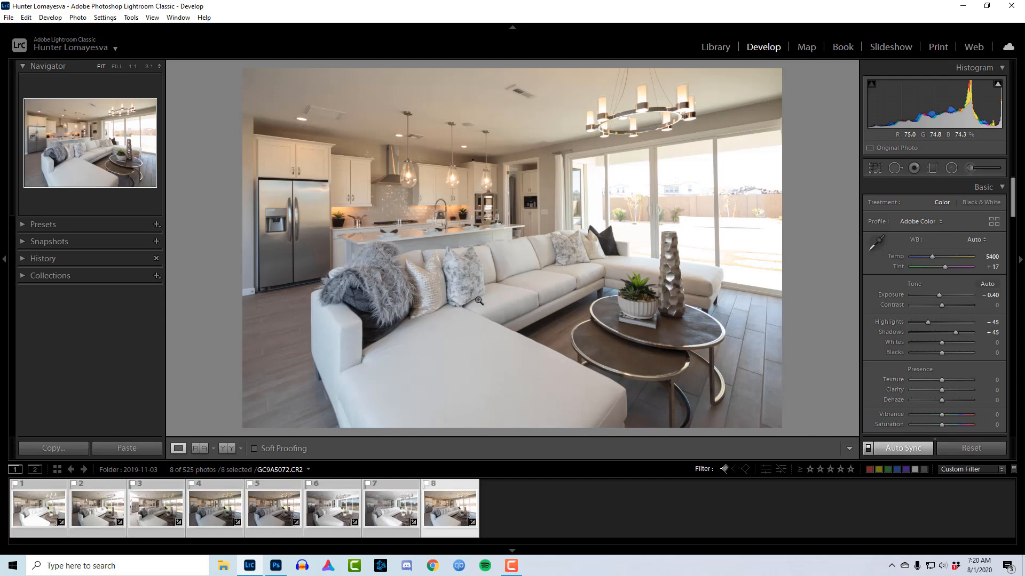
right_click(477, 288)
mouse_move(481, 326)
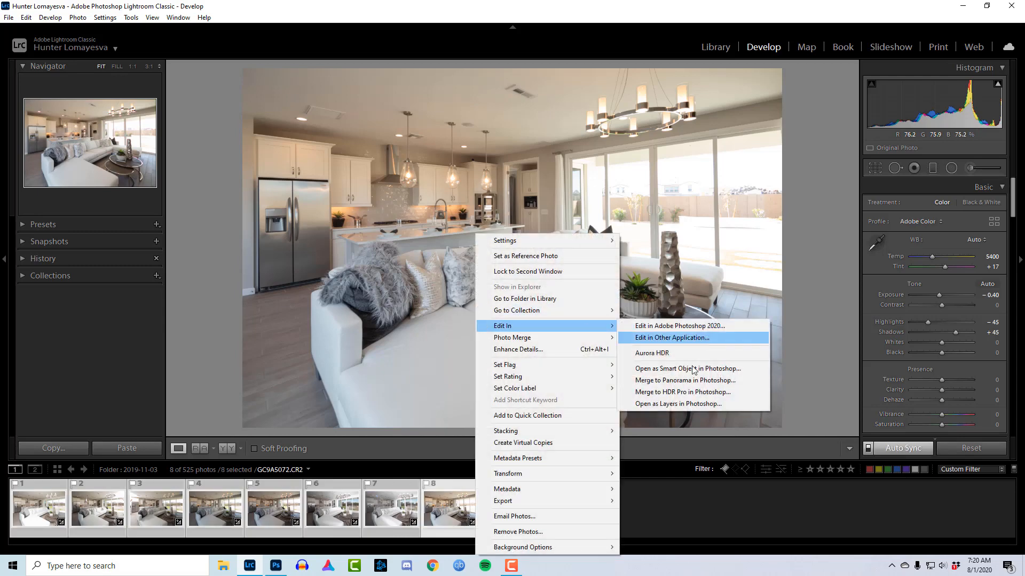
left_click(686, 405)
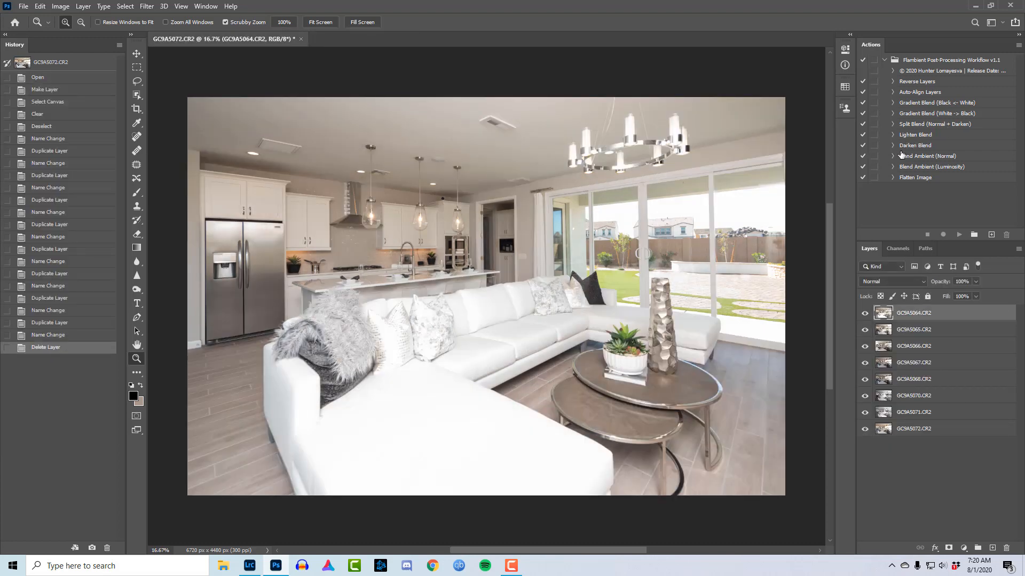
Step: Run the Reverse Layers action and check the stack by hiding and showing every layer above GC9A5064
left_click(935, 83)
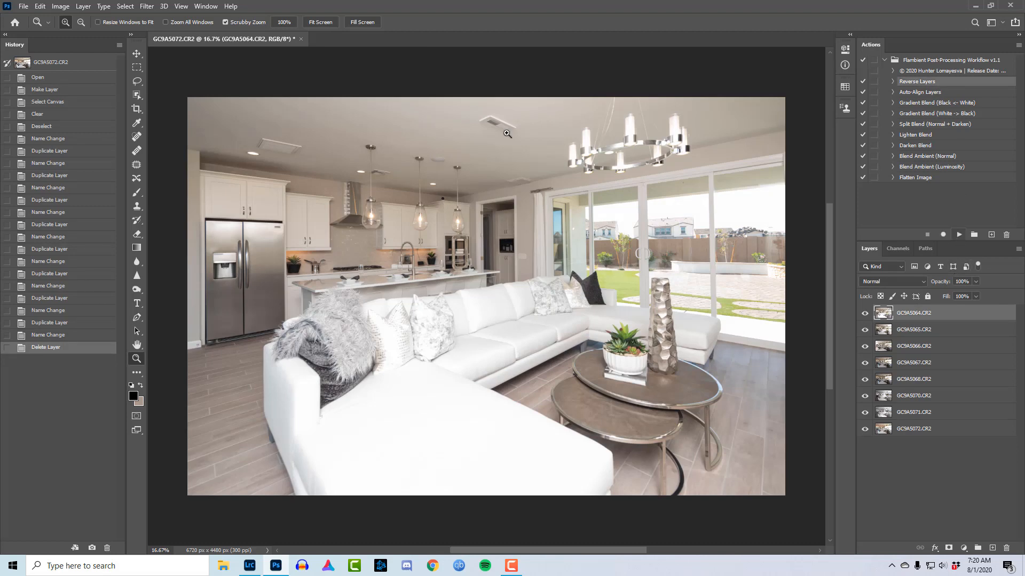
left_click(959, 235)
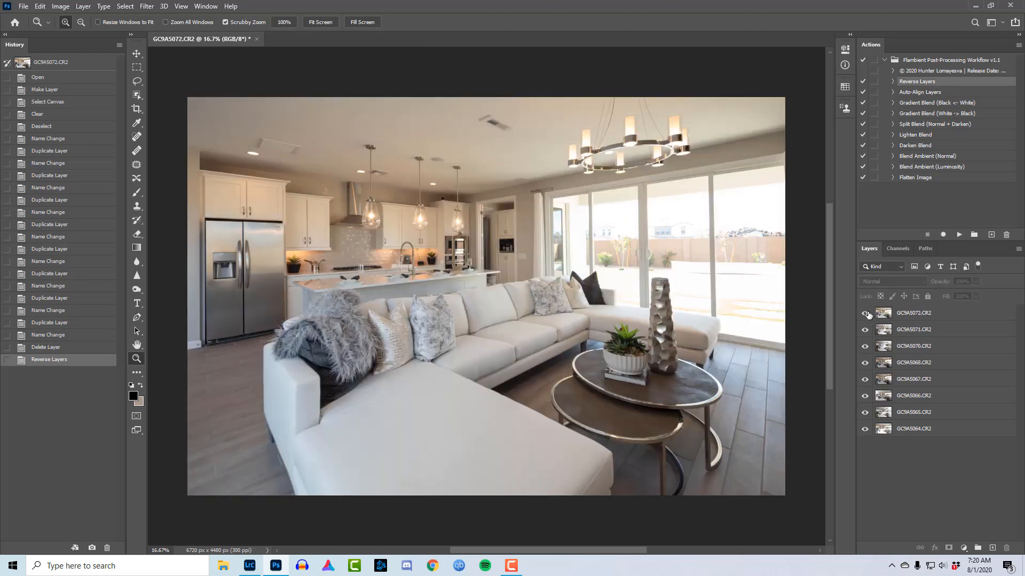
left_click_drag(867, 314, 866, 408)
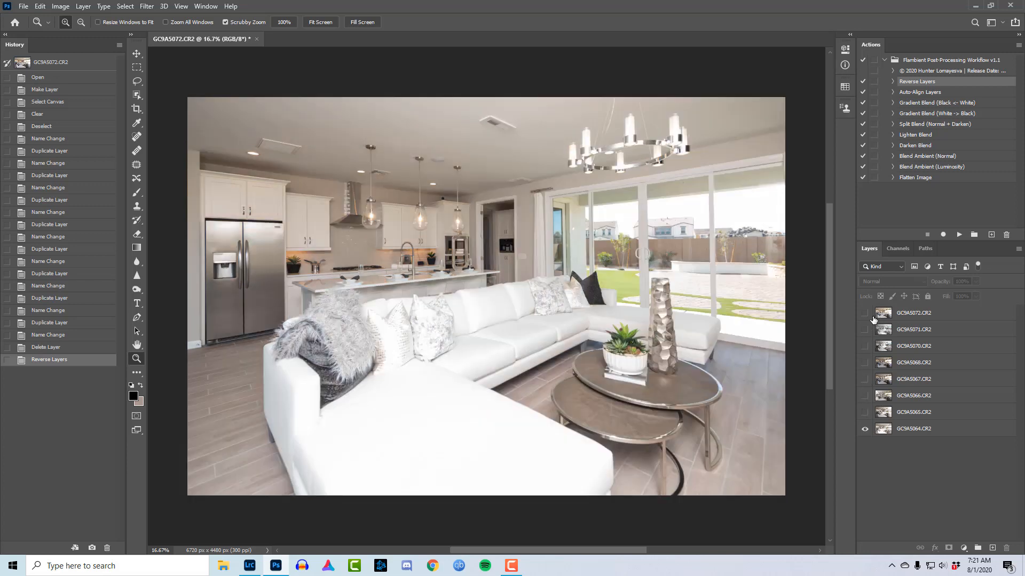
left_click(865, 314)
left_click_drag(865, 327, 865, 414)
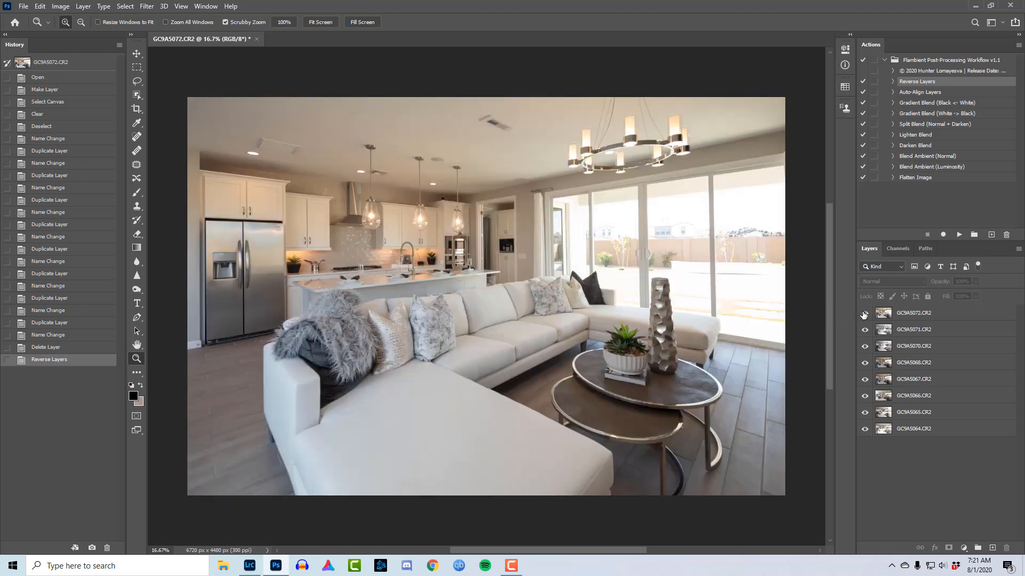
Step: Leave only the layers GC9A5064, GC9A5065 and GC9A5066 visible, with GC9A5066 selected
left_click_drag(864, 314, 870, 414)
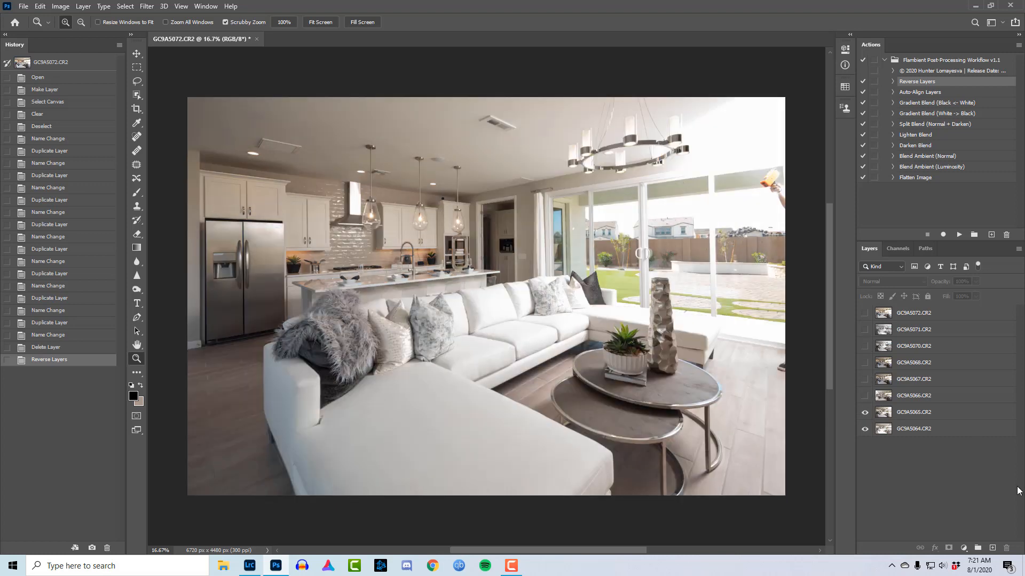
left_click(866, 396)
left_click(909, 397)
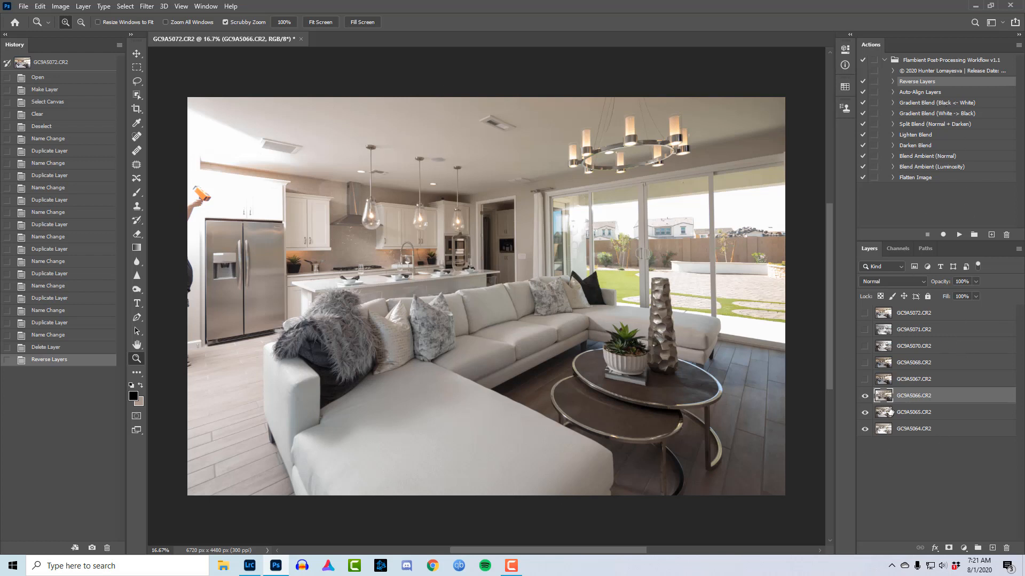
Step: Try swapping the order of the GC9A5065 and GC9A5066 layers and return them to their original positions
left_click_drag(899, 401, 898, 420)
mouse_move(900, 400)
left_mouse_down()
mouse_move(901, 420)
mouse_move(911, 405)
left_mouse_up()
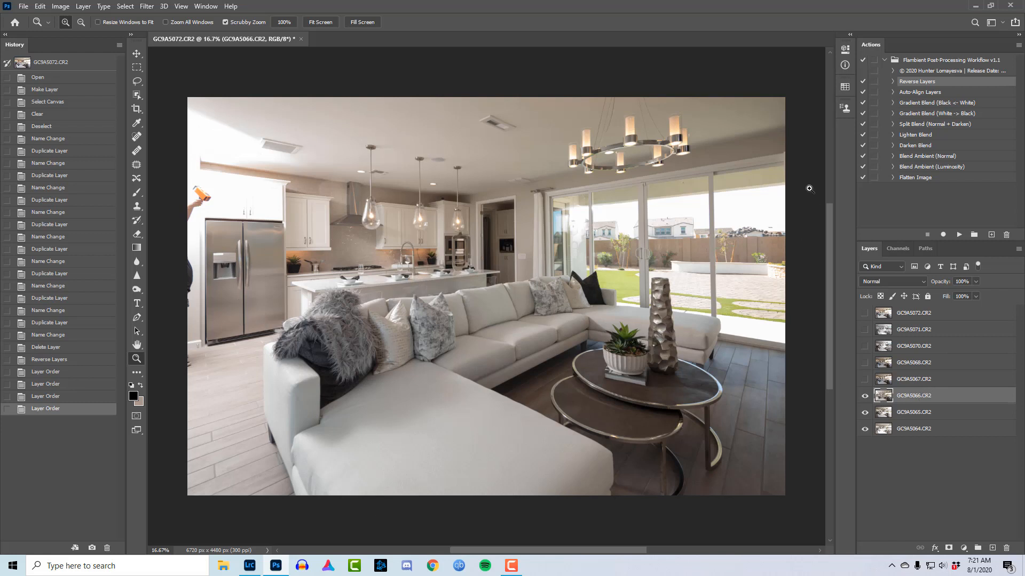
left_click(913, 416)
key("ctrl+bracketright")
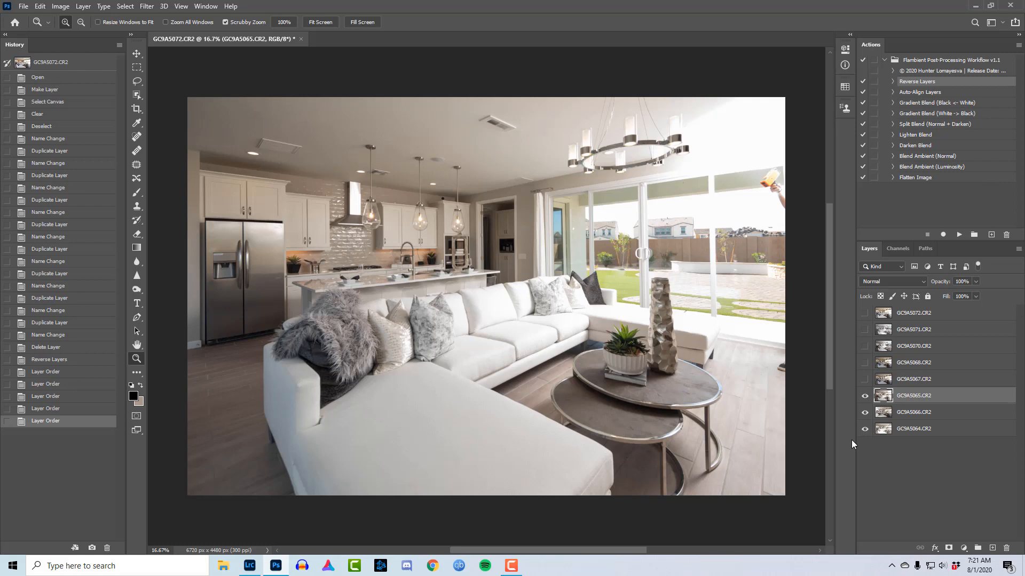
key("ctrl+bracketleft")
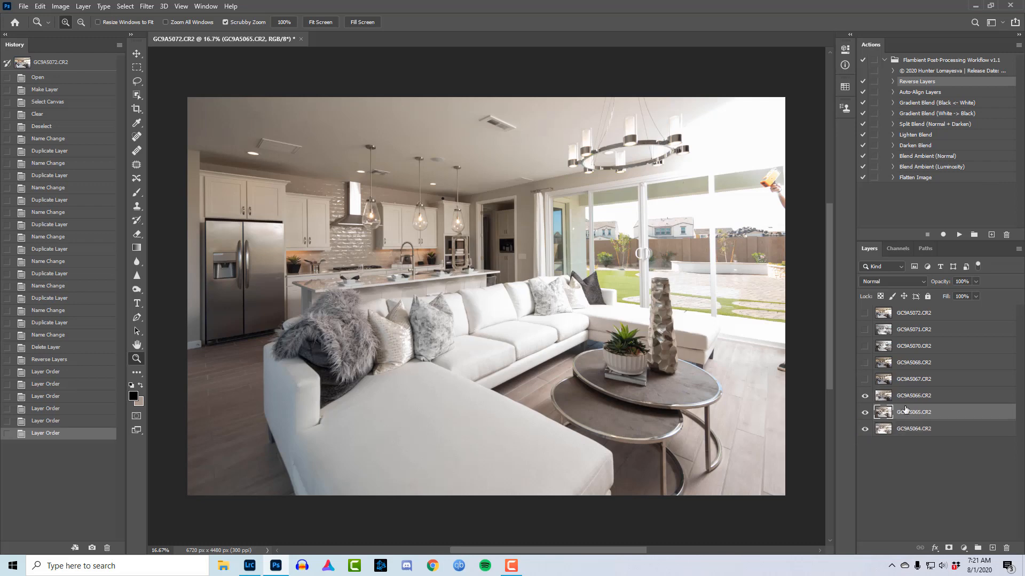
Step: Run the Gradient Blend (Black <- White) action on the GC9A5066 layer
left_click(902, 397)
left_click(956, 103)
left_click(959, 235)
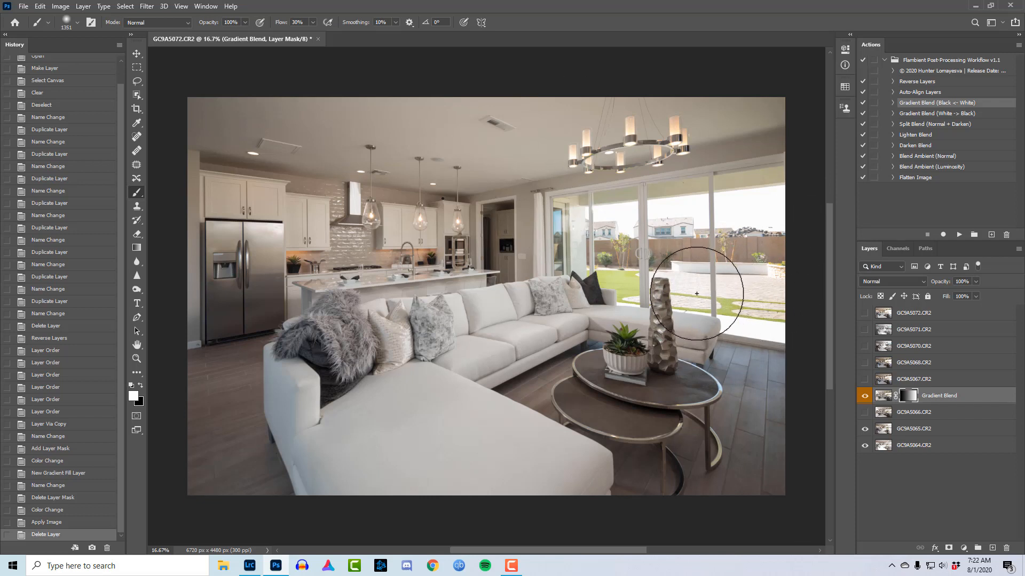
Step: Inspect the gradient blend up close across the kitchen, sofa and sliding doors, and fit the whole image back on screen
key("z")
left_click_drag(766, 204, 516, 137)
key("space")
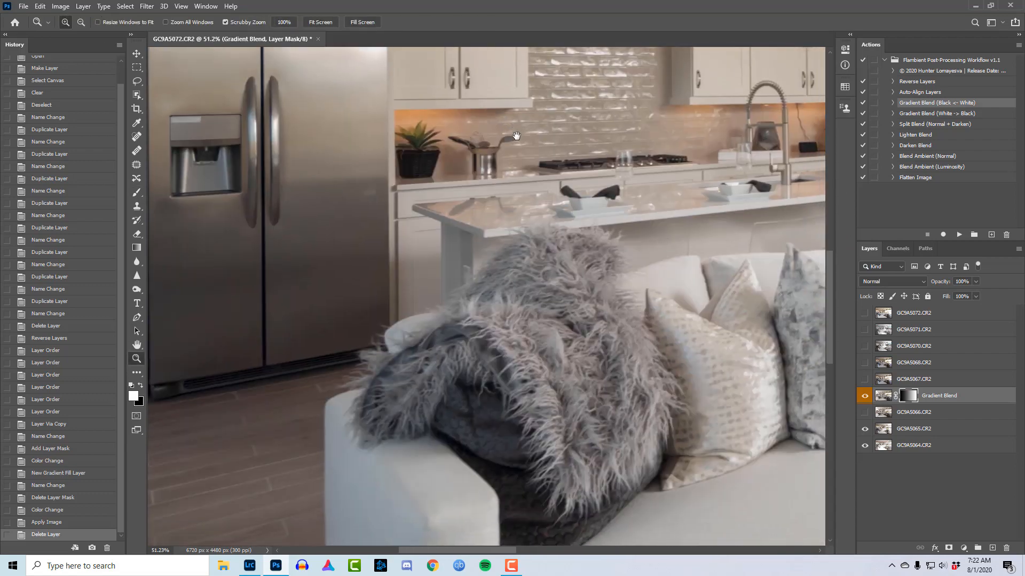
left_click_drag(680, 179, 274, 224)
left_click_drag(599, 209, 598, 320)
right_click(598, 321)
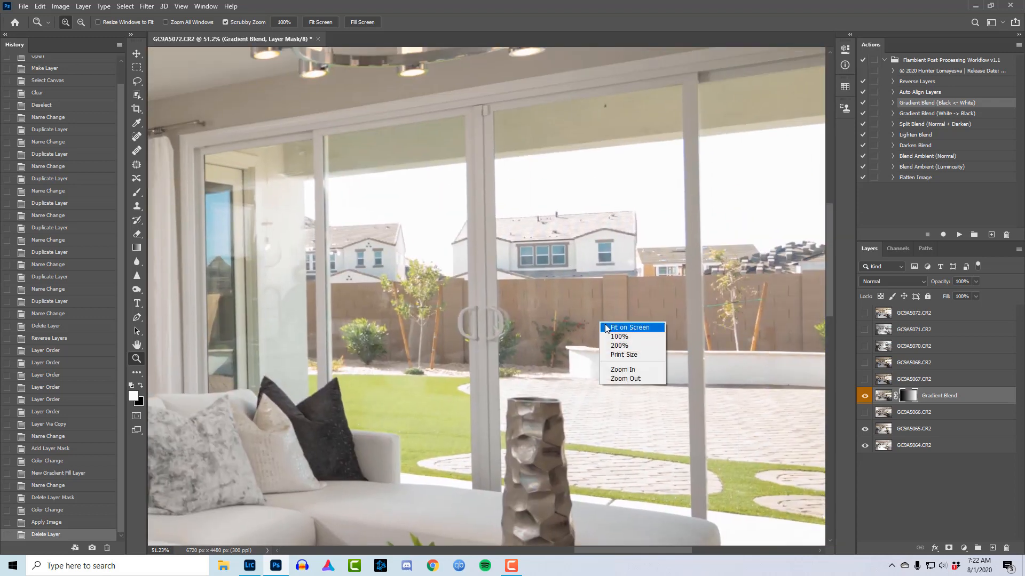
left_click(614, 324)
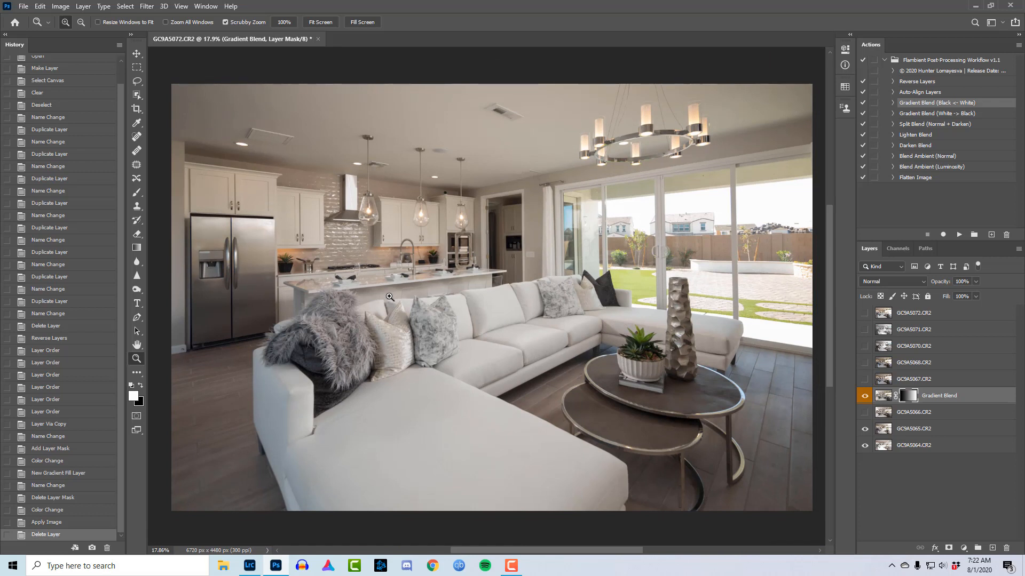
Step: Enlarge the brush to 1945 px and touch up the Gradient Blend mask, painting black over the room's lower-left area
key("b")
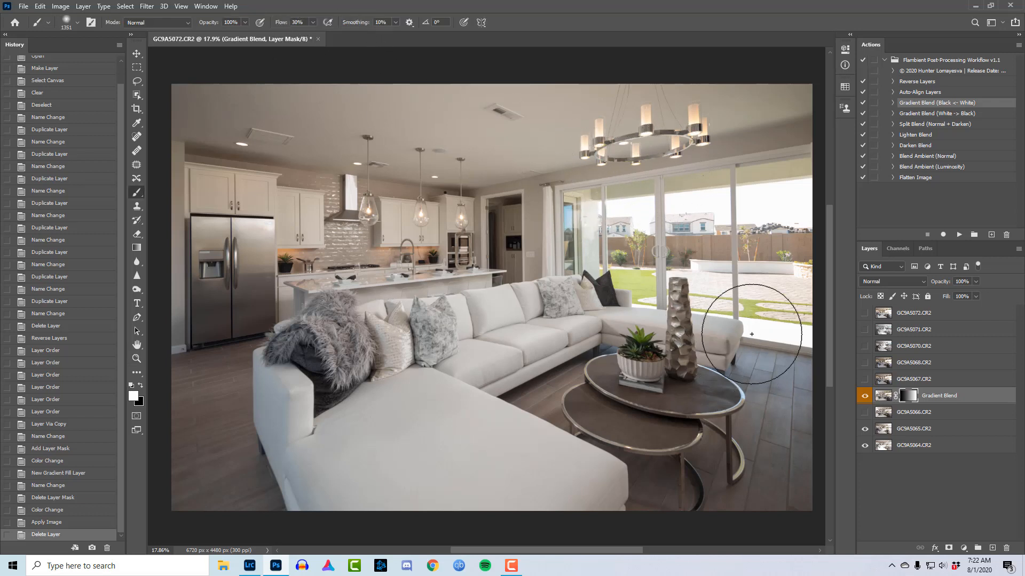
left_click_drag(641, 316, 670, 319)
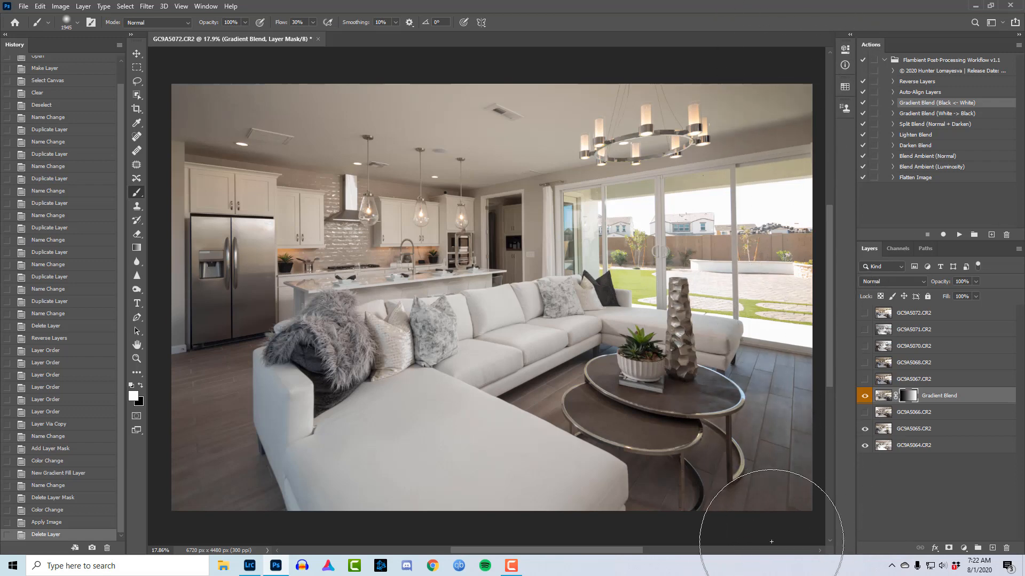
left_click(419, 336)
key("x")
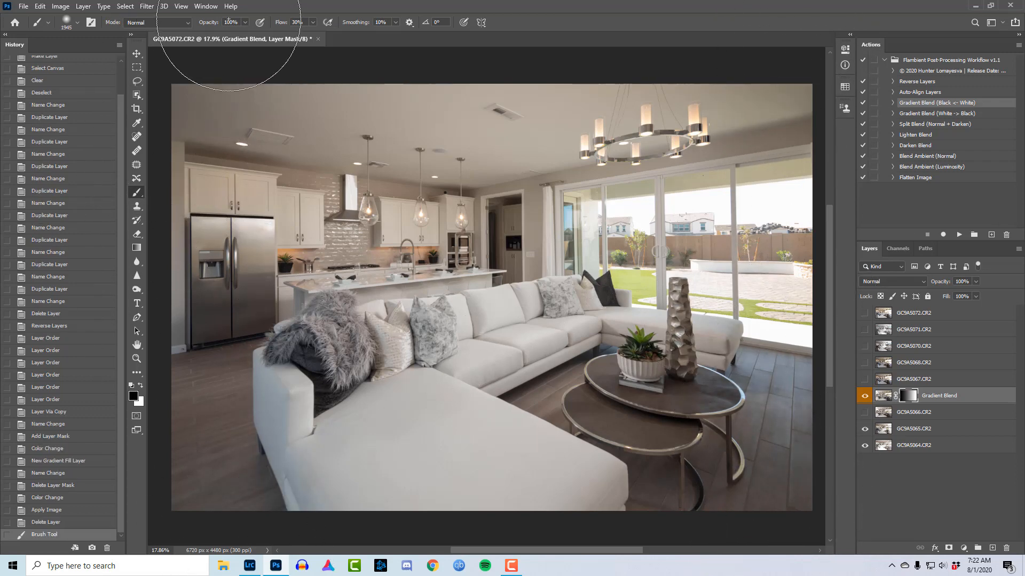
mouse_move(228, 21)
left_mouse_down()
mouse_move(381, 575)
mouse_move(197, 111)
left_mouse_up()
Step: View the Gradient Blend mask on its own, and compare the image with the mask disabled and enabled
left_click(910, 398, "alt")
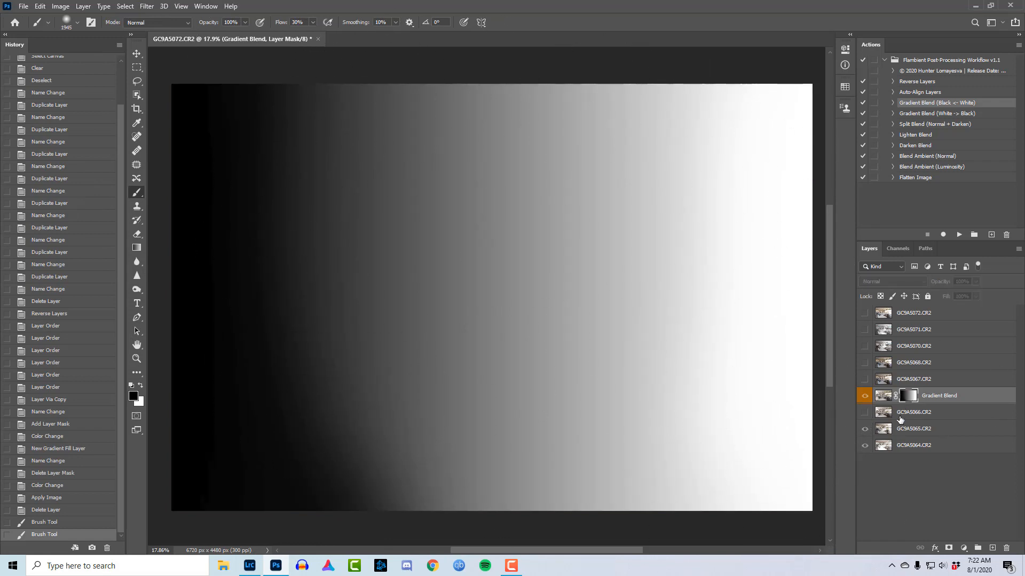
left_click(914, 400, "alt")
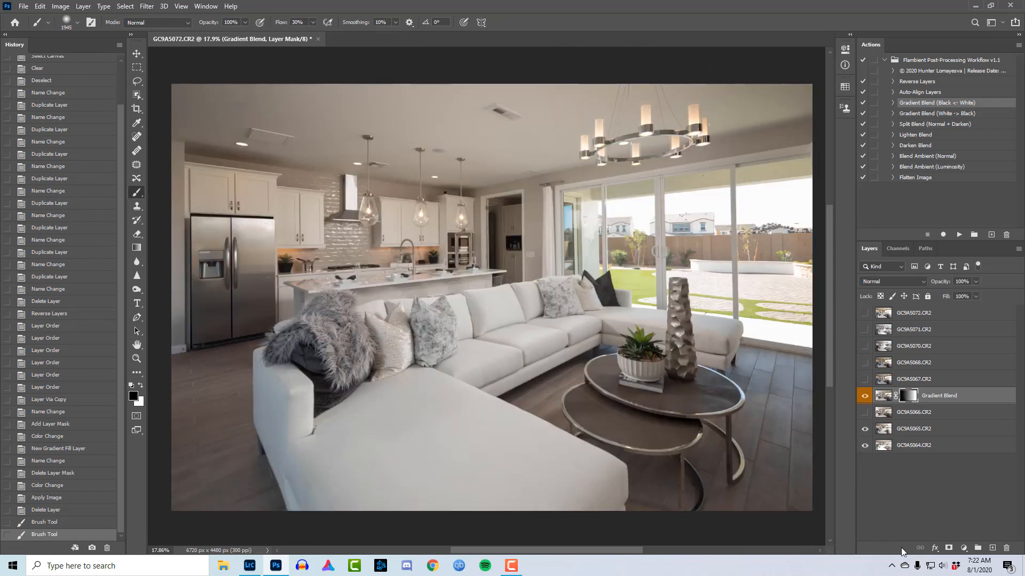
left_click(909, 396, "shift")
left_click(910, 396, "shift")
left_click(910, 395, "shift")
left_click(910, 396, "shift")
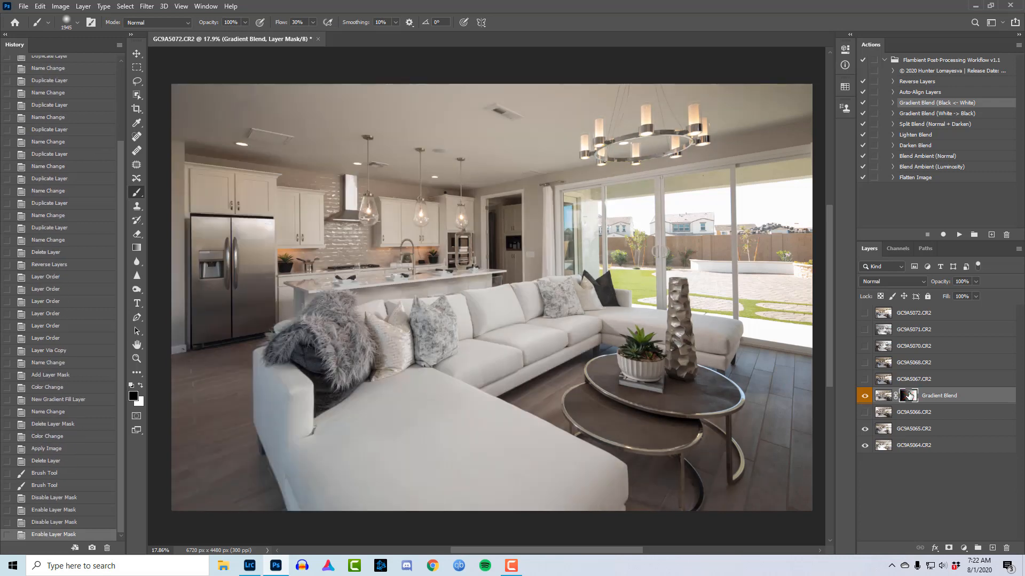
left_click(910, 395, "shift")
left_click(910, 396, "shift")
Step: Move the GC9A5064 layer above Gradient Blend and run the Split Blend (Normal + Darken) action on it
mouse_move(910, 395)
left_mouse_down()
mouse_move(894, 447)
mouse_move(895, 394)
left_mouse_up()
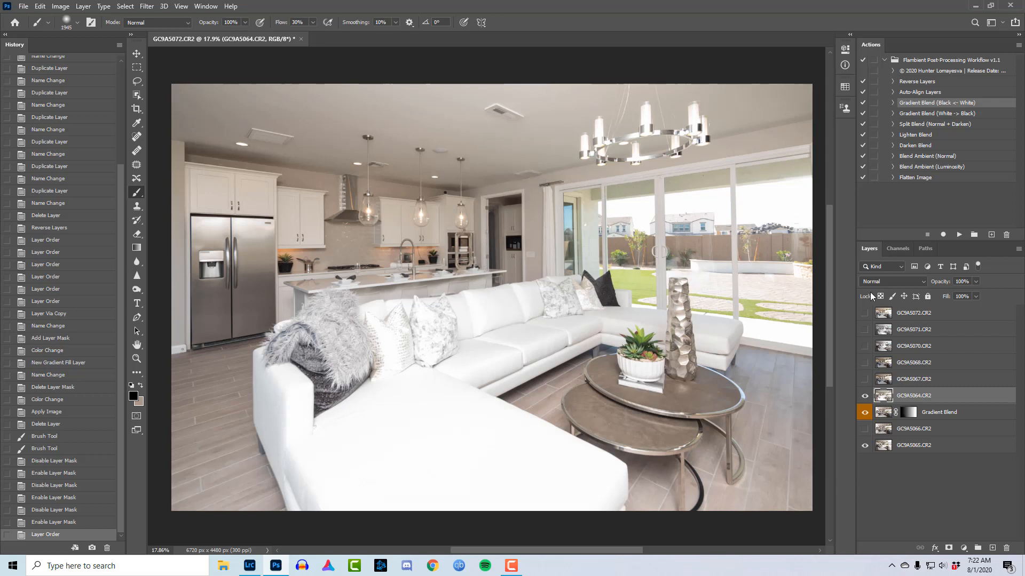
left_click(948, 125)
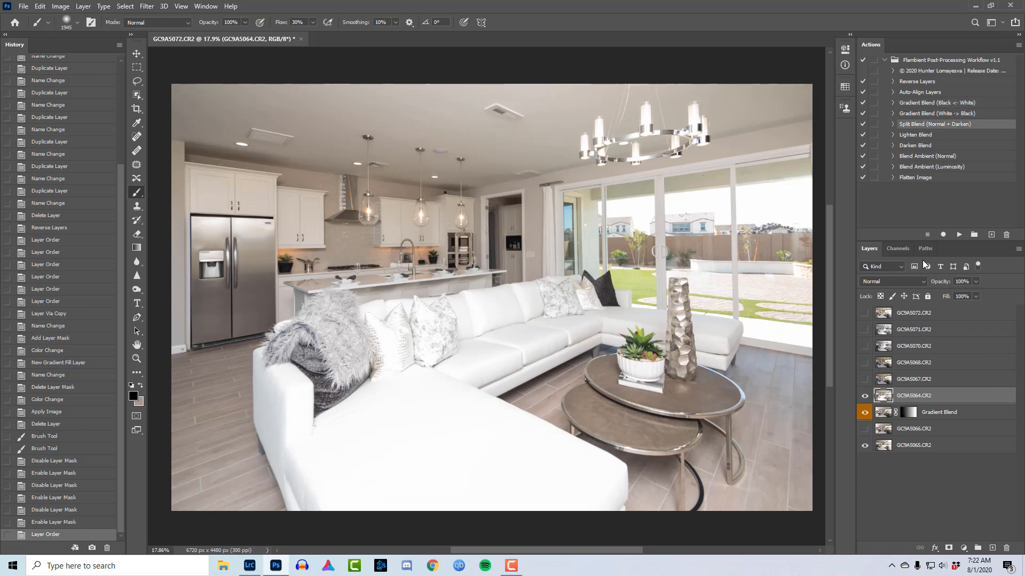
left_click(960, 238)
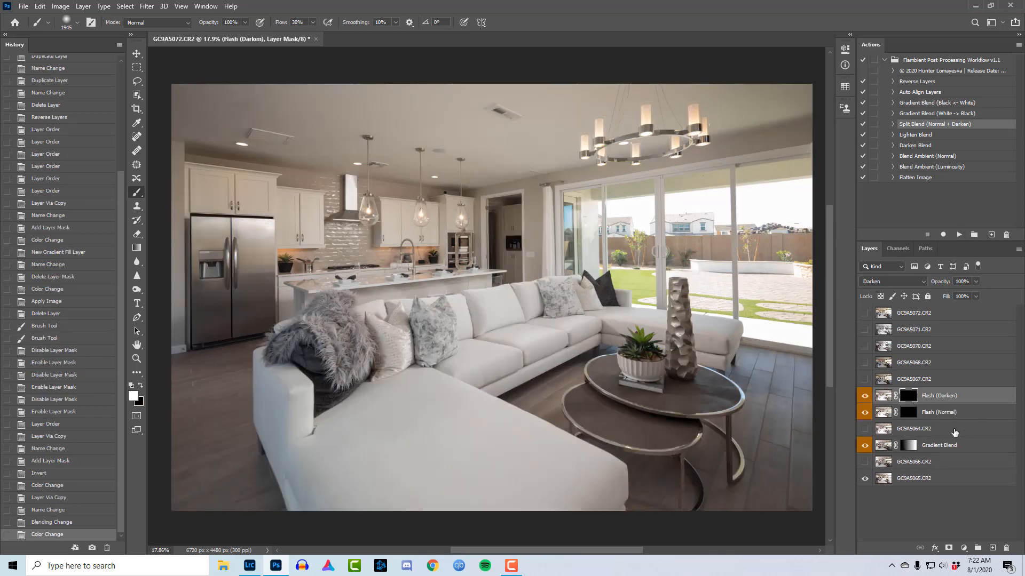
Step: Target the Flash (Normal) mask, enlarge the brush to 2247 px and paint white over the floor beside the refrigerator and sofa
left_click(909, 414)
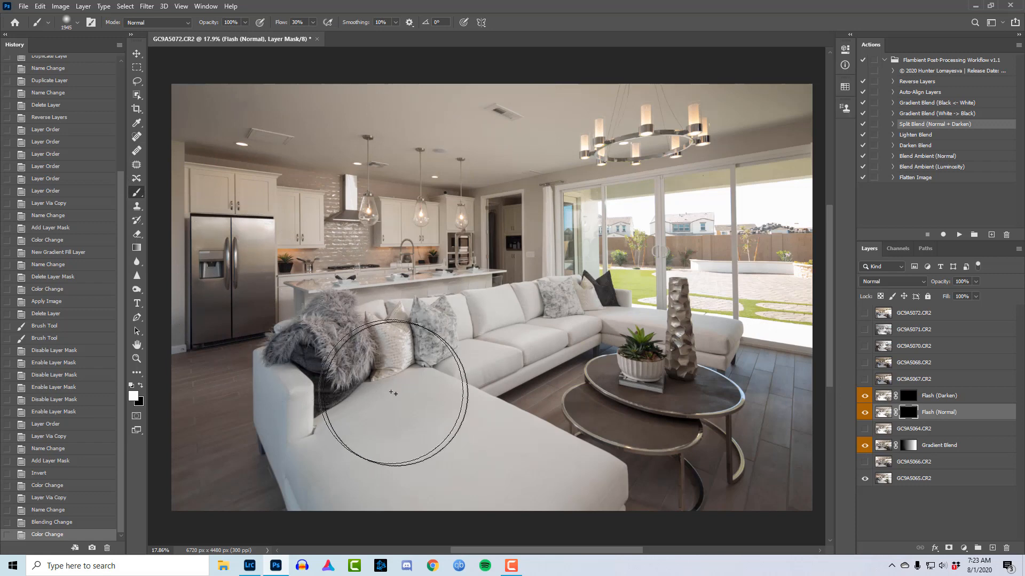
right_click(570, 405, "alt")
left_click_drag(215, 321, 208, 483)
left_click(190, 504)
left_click(275, 480)
left_click(203, 407)
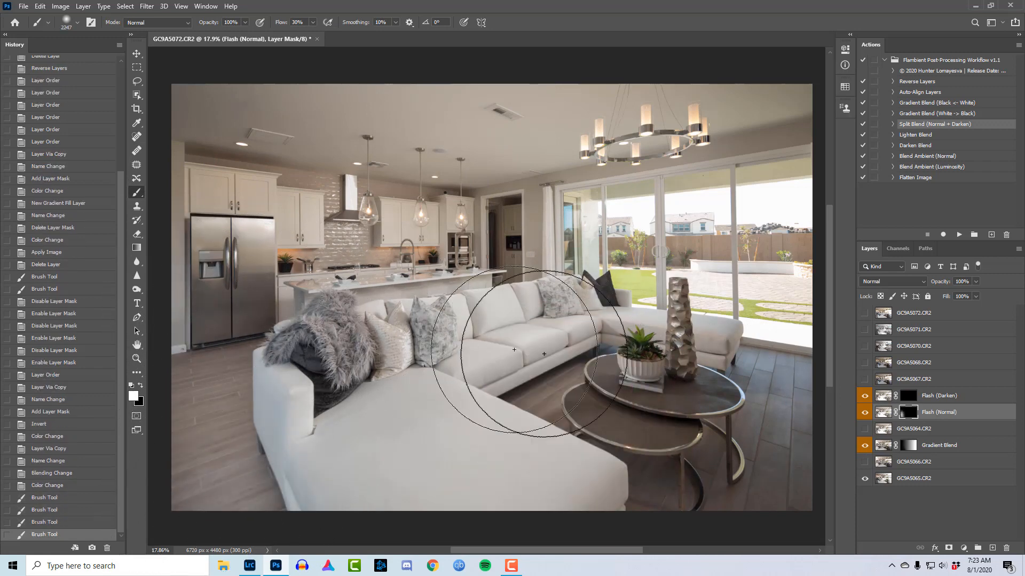
Step: Paint white on the Flash (Normal) mask over the coffee tables, the floor around them and the ceiling near the chandelier
left_click(623, 396)
left_click(648, 410)
left_click(756, 464)
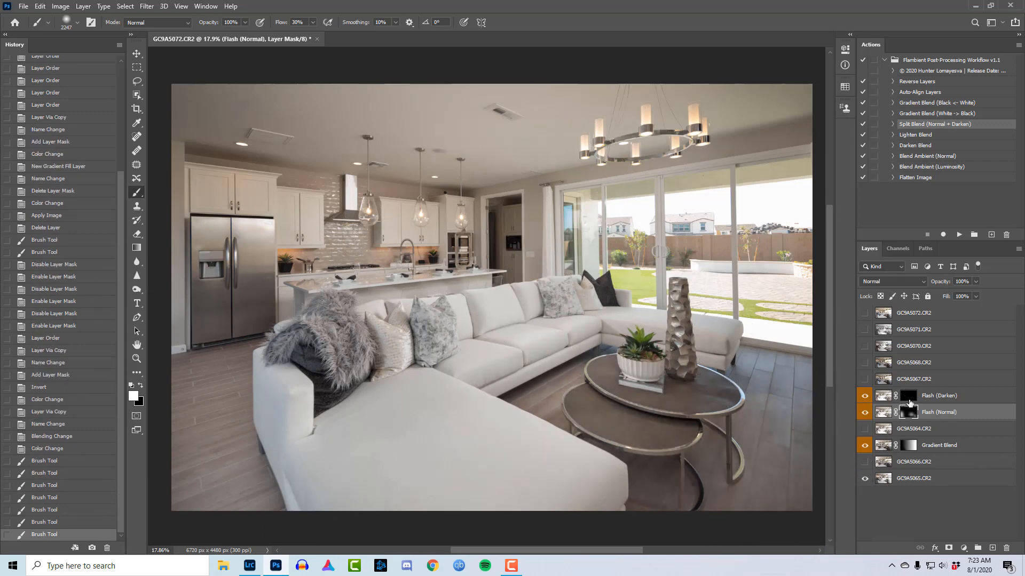
left_click_drag(751, 99, 832, 96)
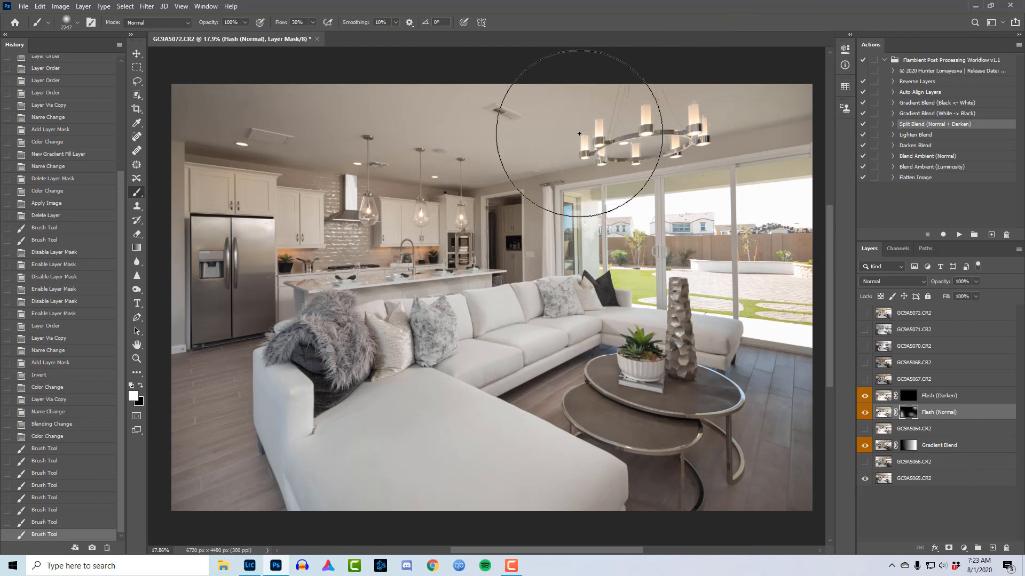
left_click(579, 133)
Step: Target the Flash (Darken) mask and paint white over the kitchen cabinets, pendants and sliding doors with a 970 px brush
left_click(913, 400)
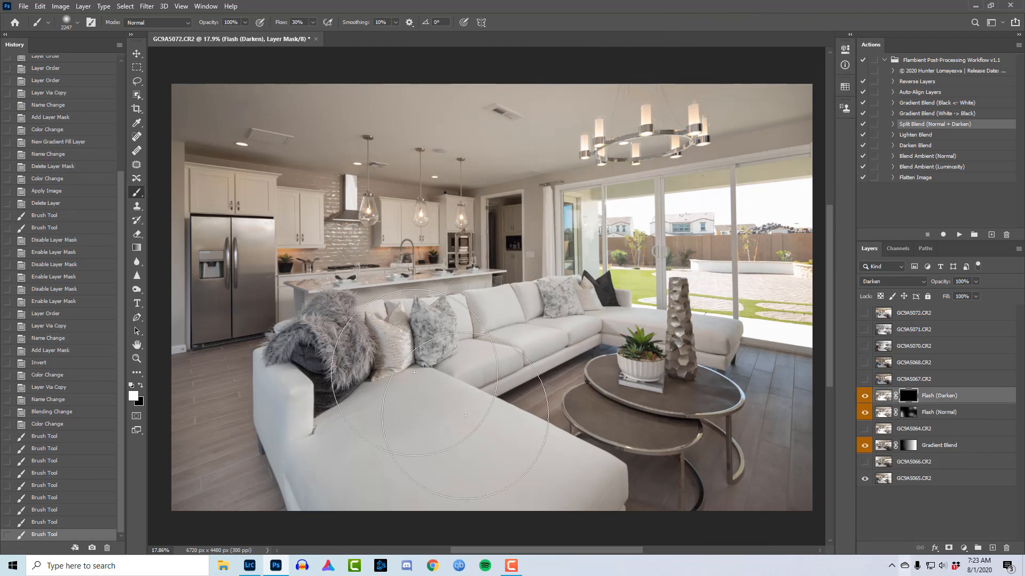
mouse_move(422, 234)
left_mouse_down()
mouse_move(361, 228)
mouse_move(372, 187)
left_mouse_up()
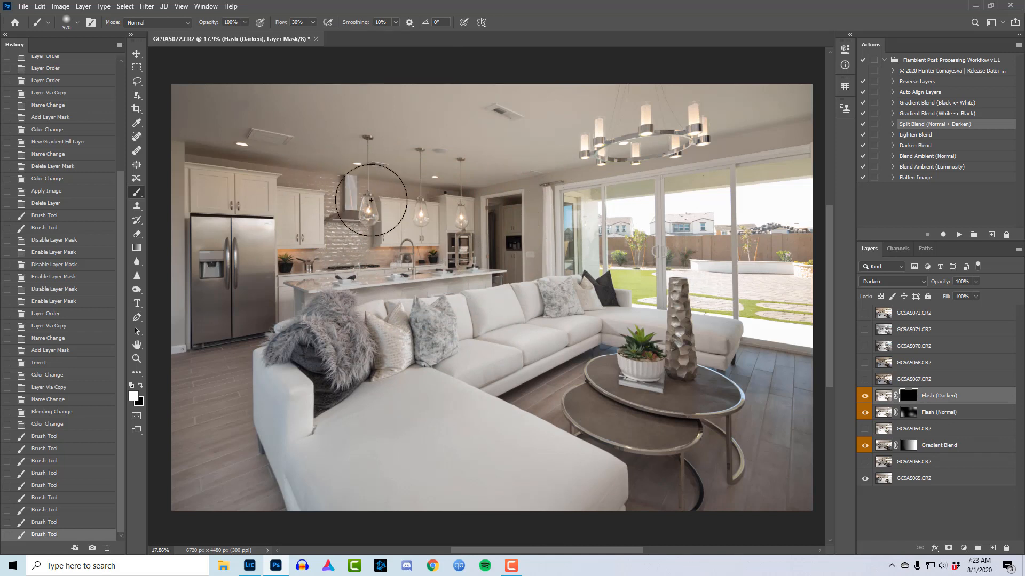
left_click_drag(599, 243, 637, 230)
left_click(312, 243)
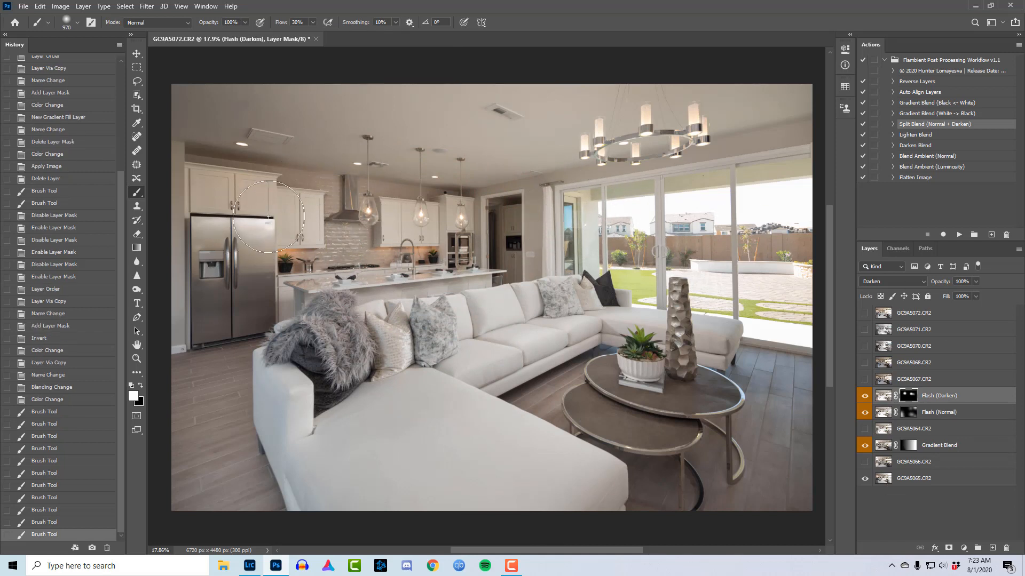
left_click_drag(426, 213, 402, 214)
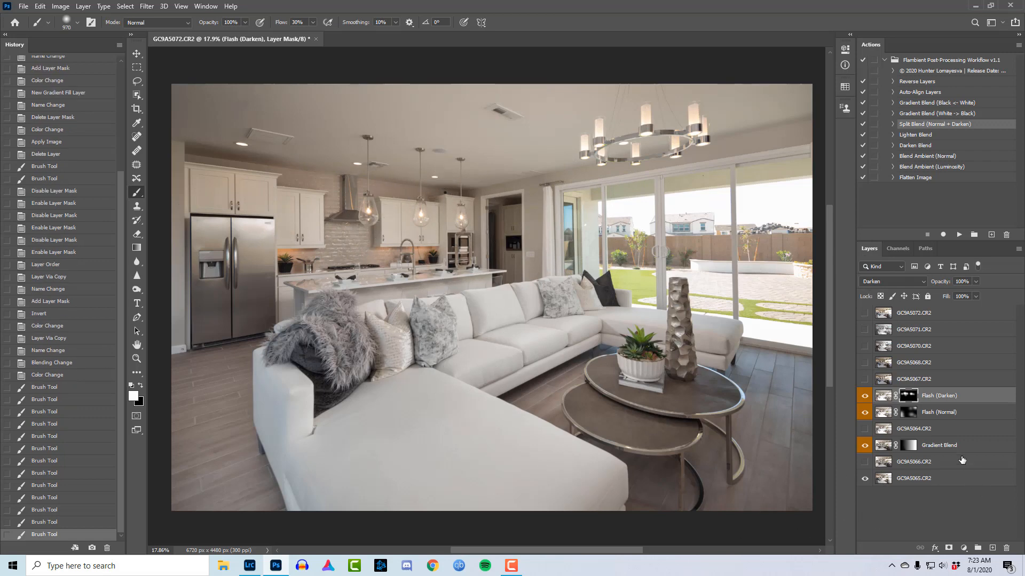
Step: Show layer GC9A5067, run the Lighten Blend action on it and paint the hallway doorway in with a 1206 px brush
left_click(864, 380)
left_click(914, 380)
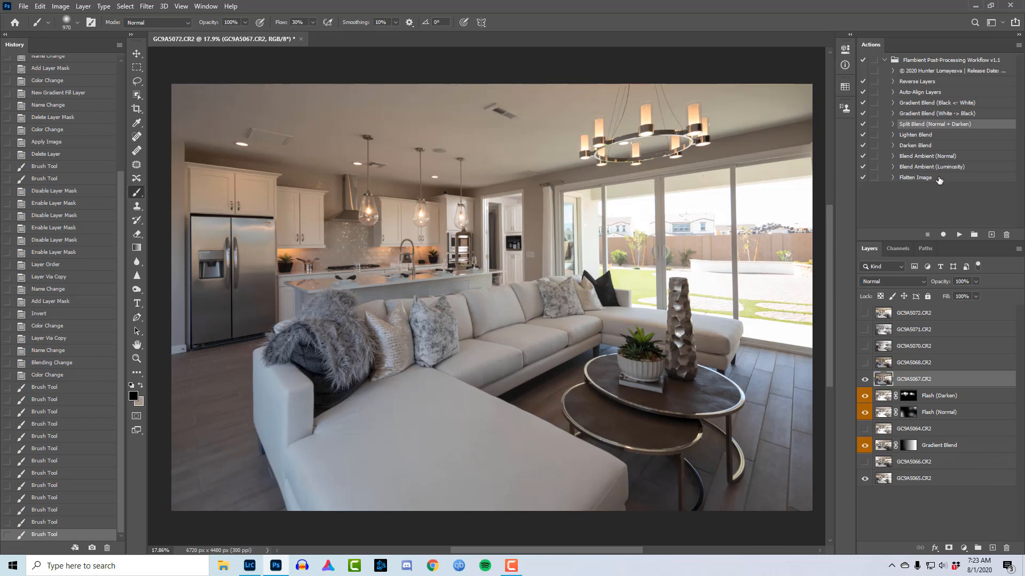
left_click(927, 135)
left_click(959, 236)
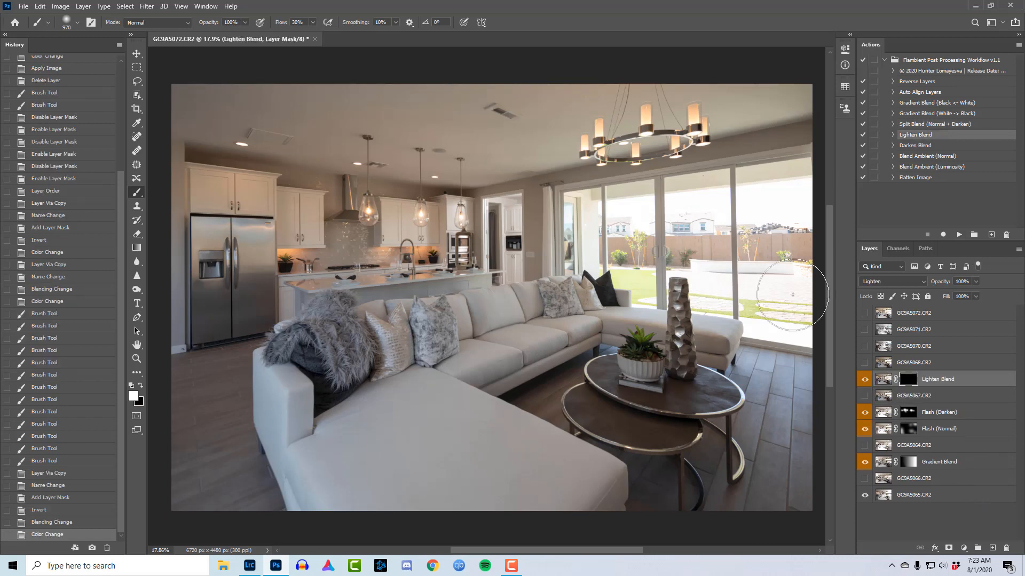
left_click_drag(521, 239, 500, 239)
mouse_move(500, 227)
left_mouse_down()
mouse_move(501, 257)
mouse_move(509, 194)
mouse_move(506, 238)
mouse_move(529, 260)
mouse_move(496, 210)
left_mouse_up()
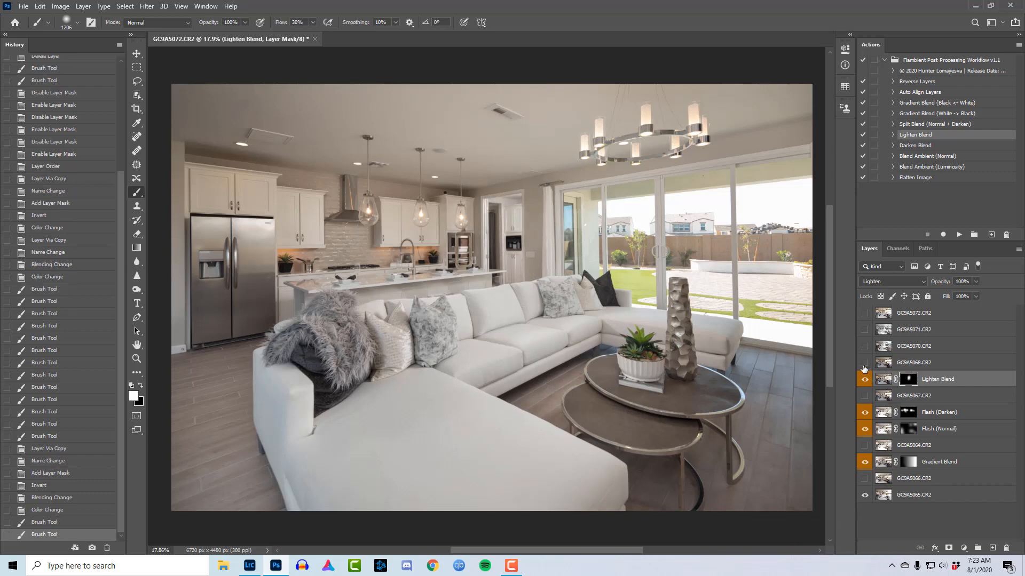
Step: Show layer GC9A5068, run the Lighten Blend action on it and paint white on its mask over the hallway doorway
left_click(865, 363)
key("alt+bracketright")
left_click(960, 234)
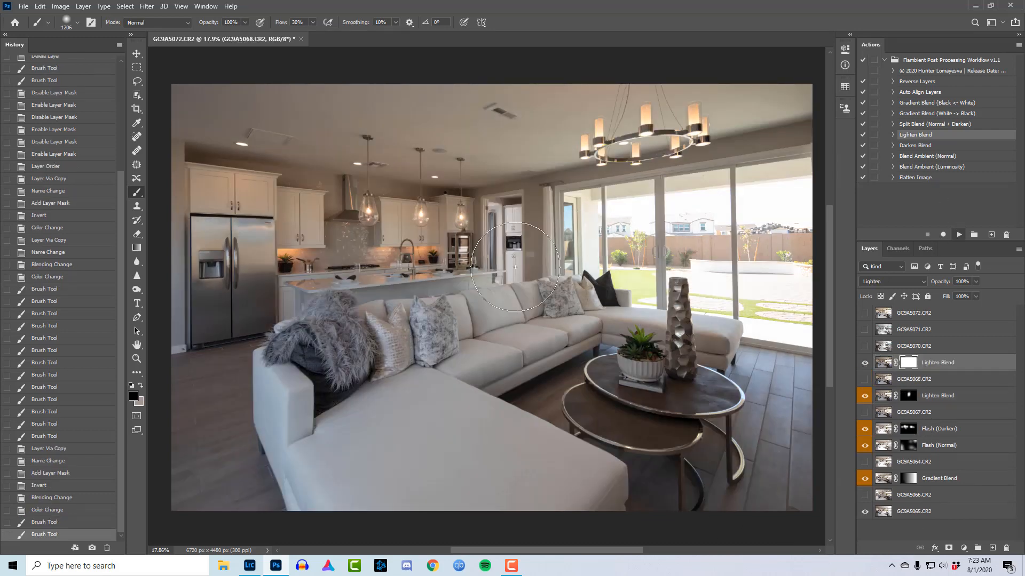
left_click(492, 212)
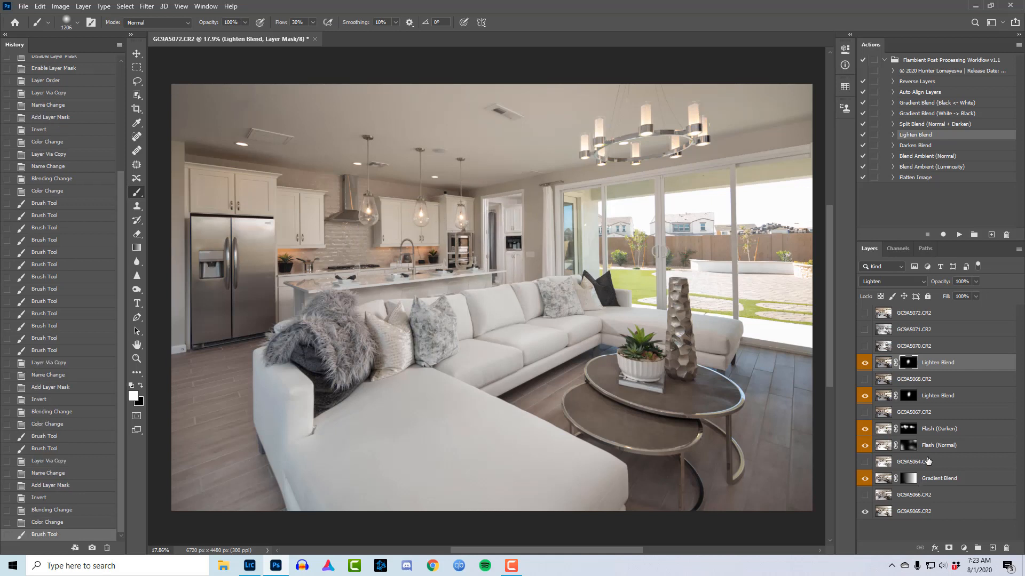
left_click(900, 282)
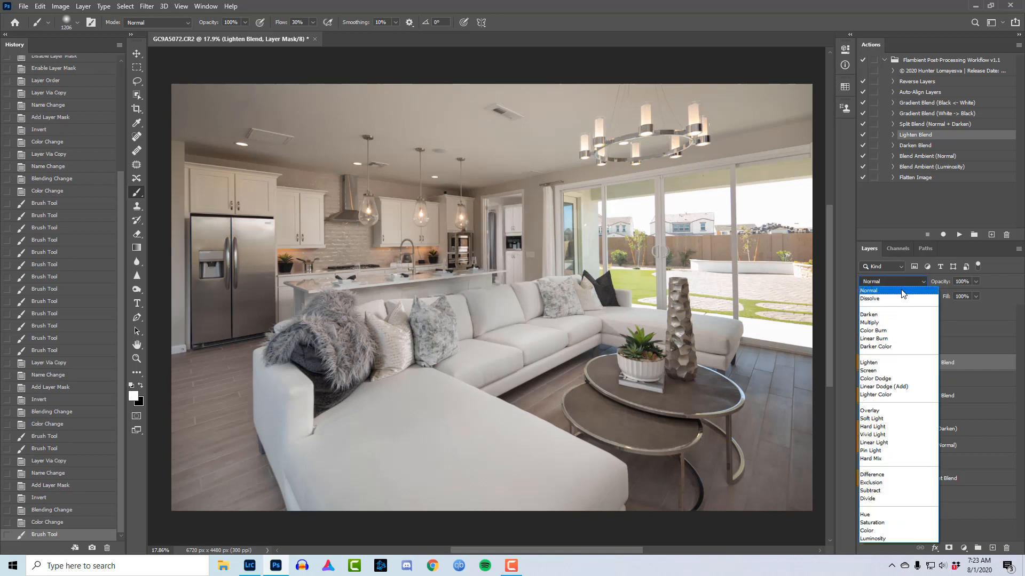
left_click(902, 291)
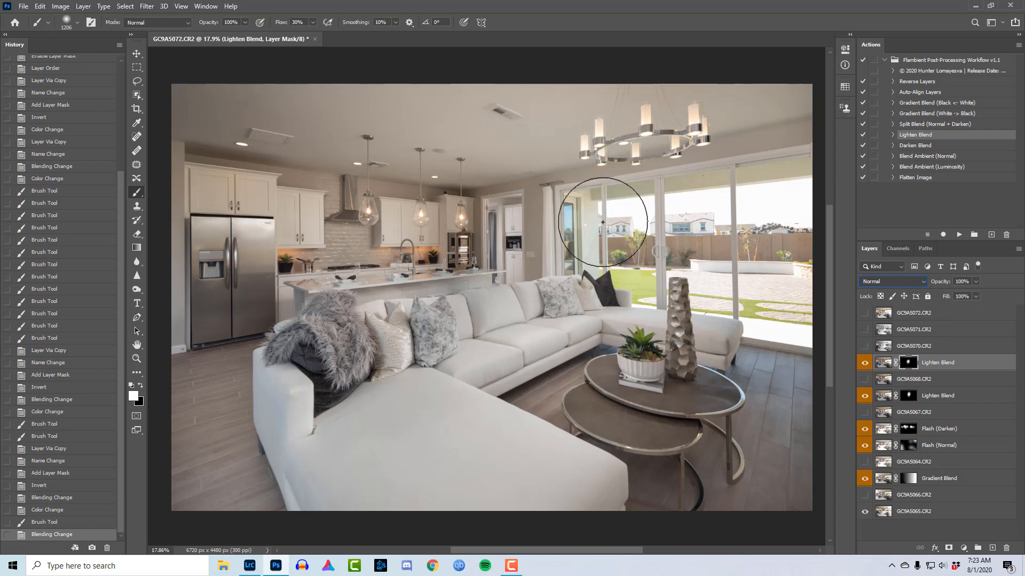
key("ctrl+z")
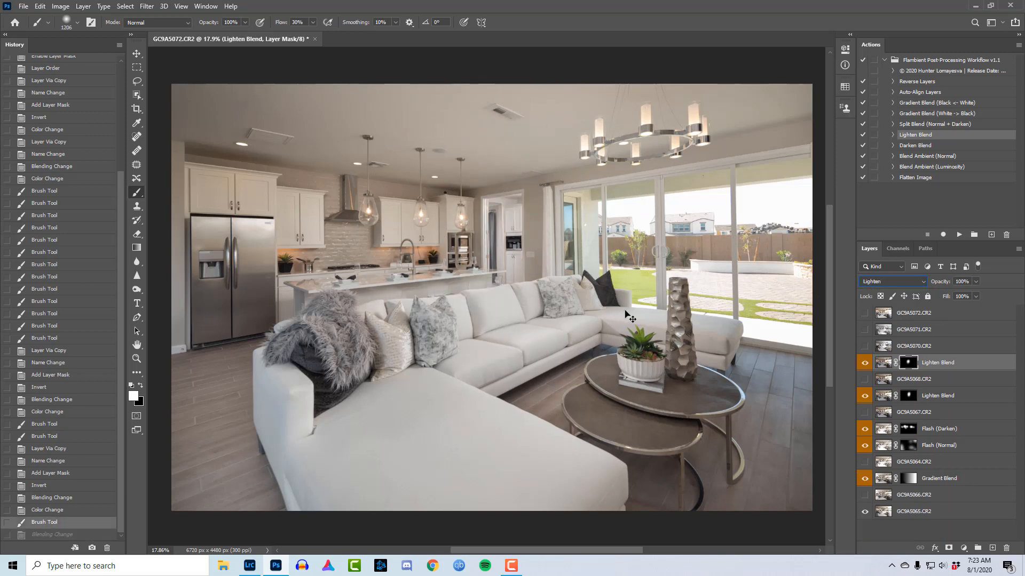
Step: Inspect the hallway doorway up close, comparing it with the upper Lighten Blend layer hidden and shown
key("z")
left_click_drag(496, 232, 540, 235)
left_click(864, 364)
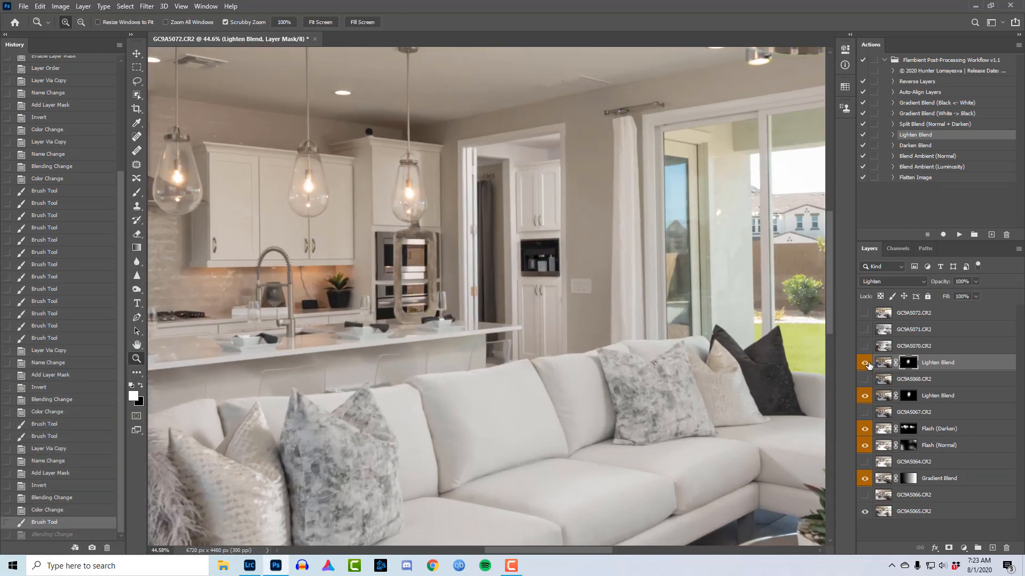
left_click(865, 364)
left_click(865, 363)
left_click(865, 363)
right_click(527, 248)
left_click(584, 256)
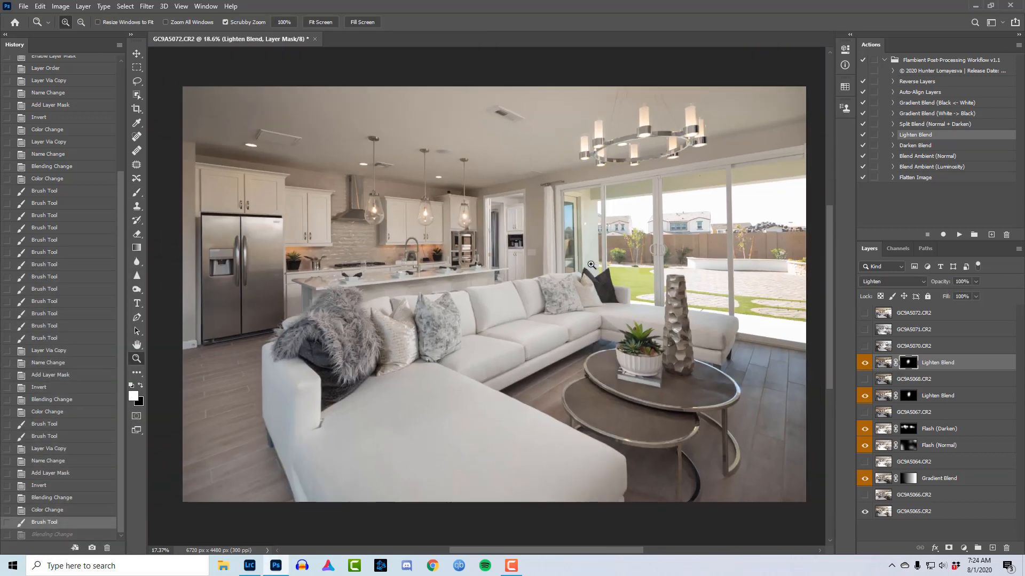
Step: Show layers GC9A5070 and GC9A5071, set GC9A5071's blend mode to Lighten and add a layer mask to it
left_click(865, 329)
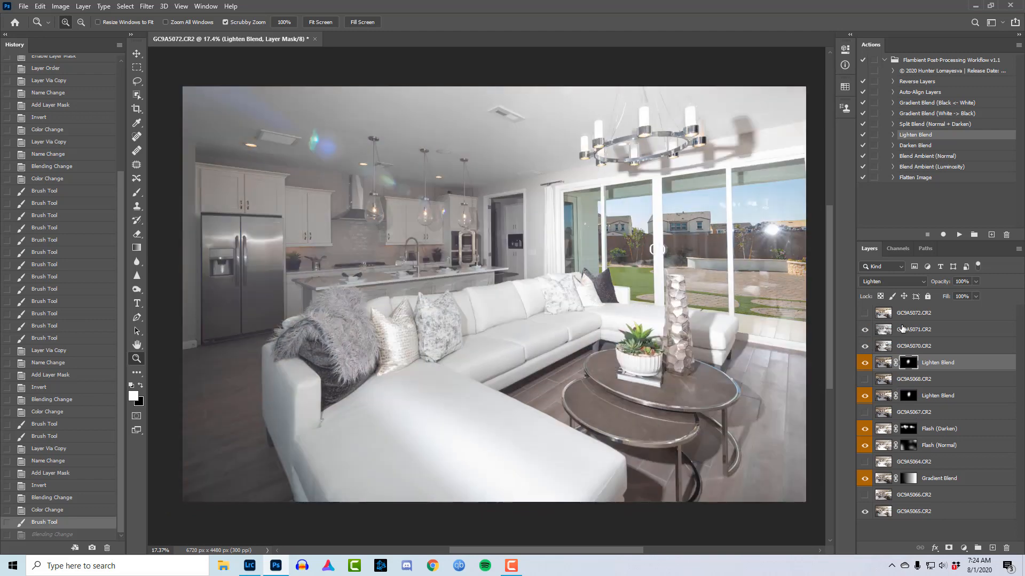
left_click(902, 330)
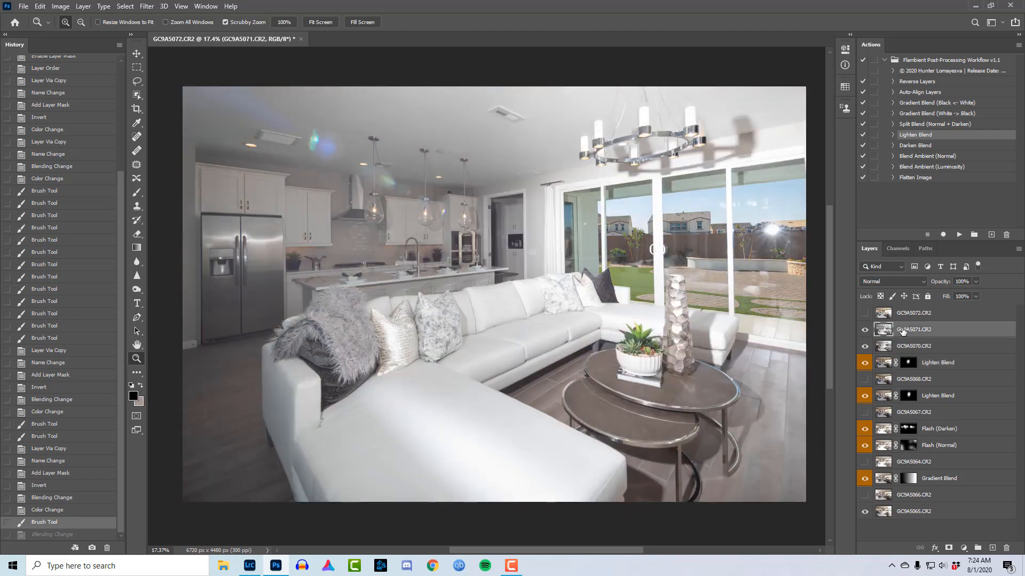
left_click(882, 282)
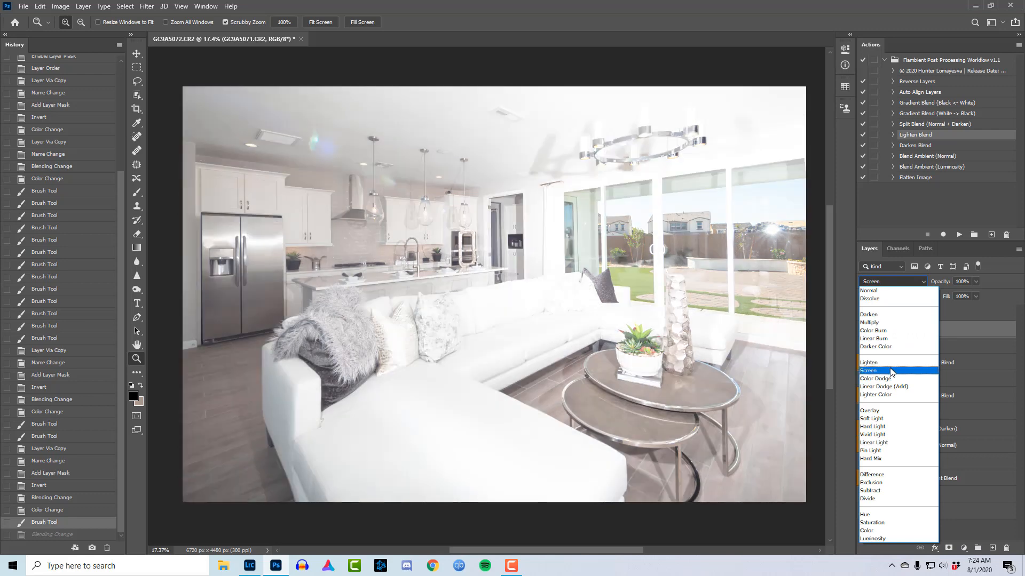
left_click(889, 364)
left_click(949, 548)
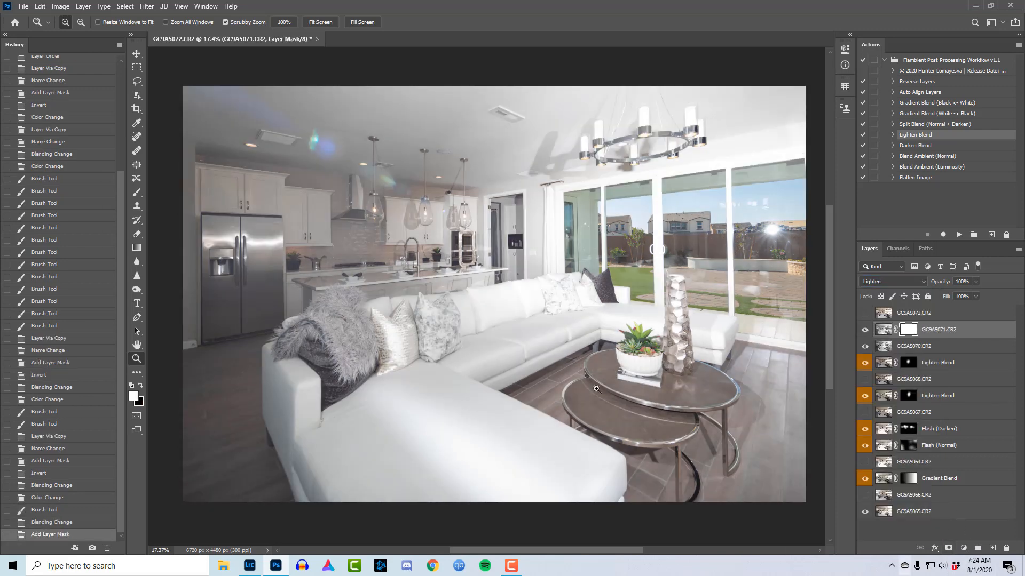
Step: Paint out the flash reflection in the rightmost glass door on the GC9A5071 mask, shrinking the brush to 653 px, and touch up the nearby floor in white
key("b")
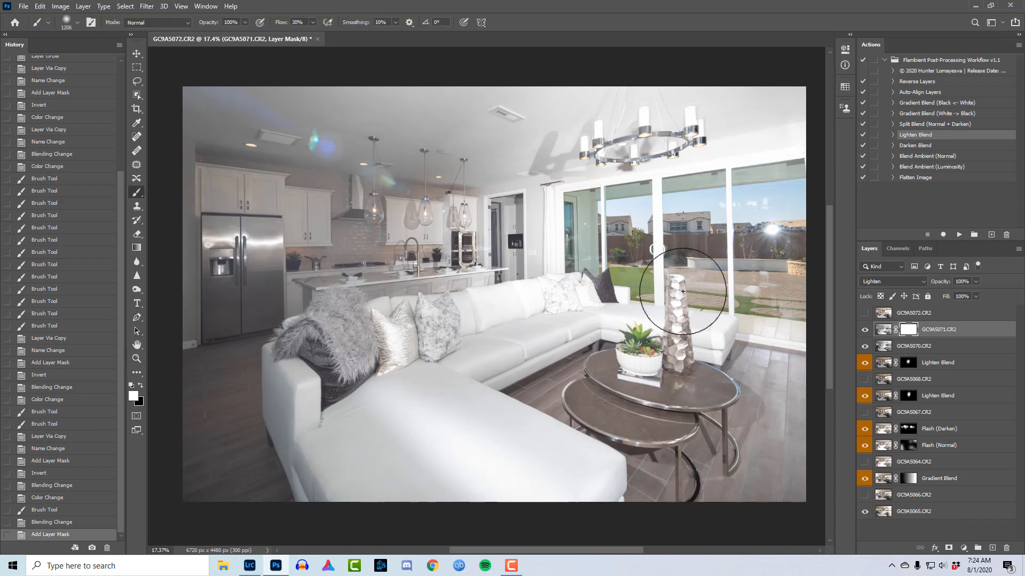
key("x")
left_click(775, 241)
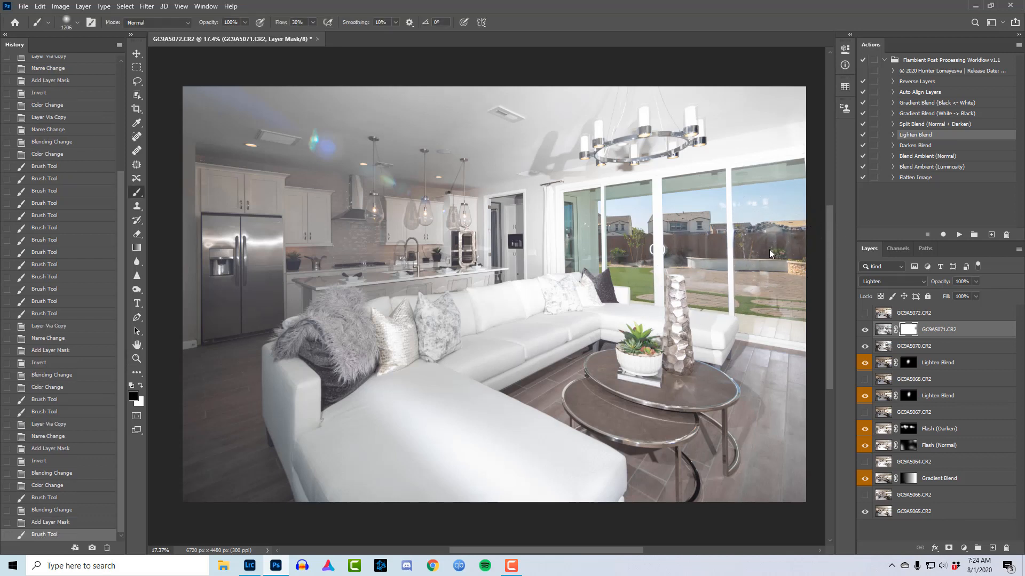
mouse_move(777, 241)
left_mouse_down()
mouse_move(748, 241)
mouse_move(795, 232)
mouse_move(742, 240)
mouse_move(763, 241)
left_mouse_up()
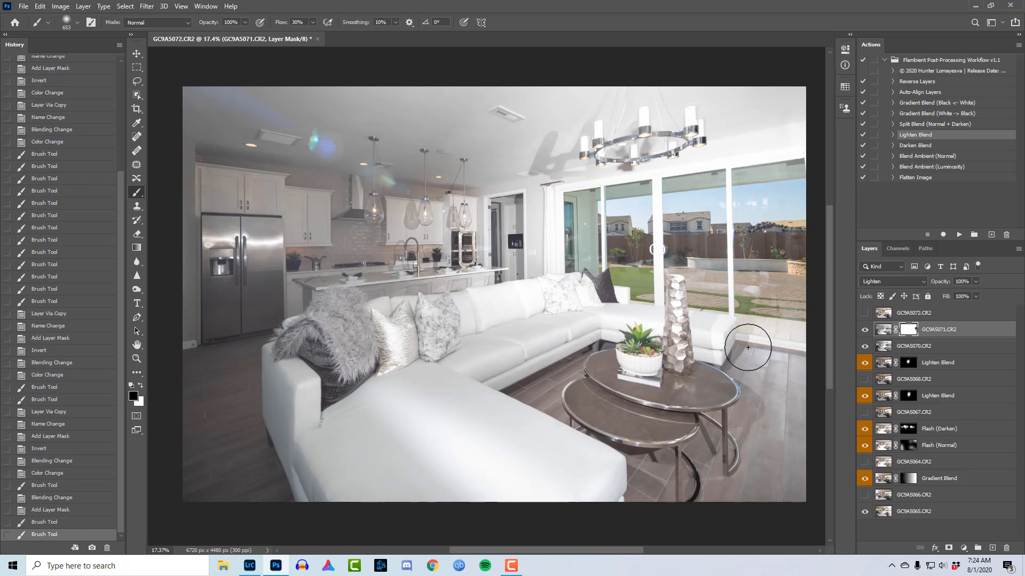
key("x")
left_click_drag(807, 422, 801, 357)
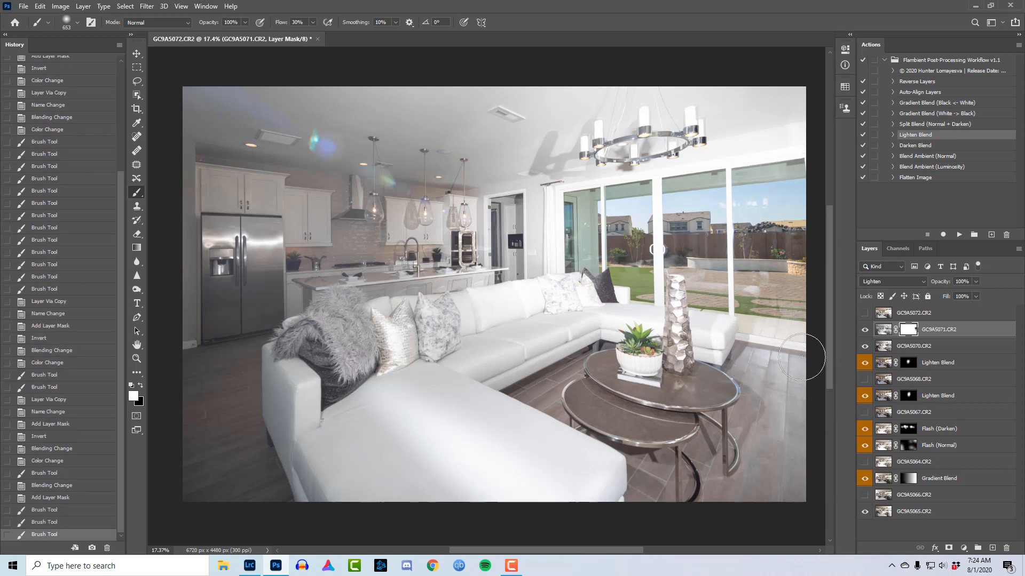
Step: Group the GC9A5071 and GC9A5070 layers and run the Darken Blend action on the group
left_click(905, 346, "shift")
key("ctrl+g")
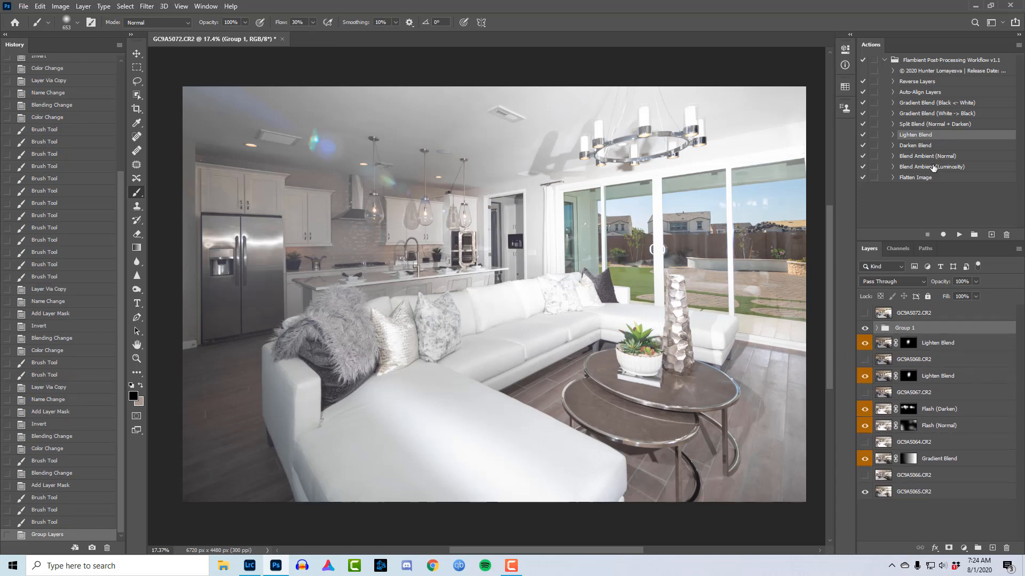
left_click(922, 147)
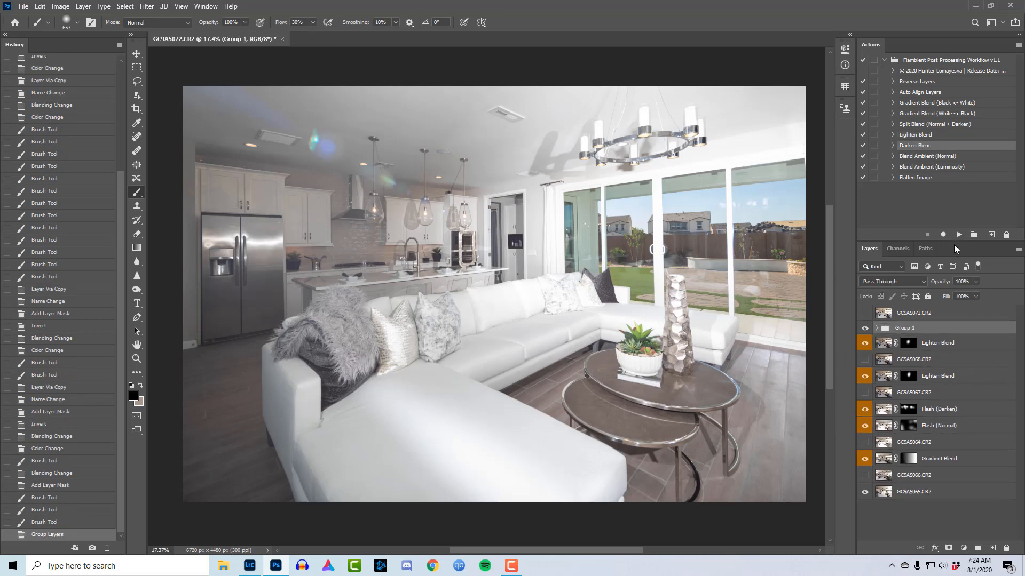
left_click(959, 235)
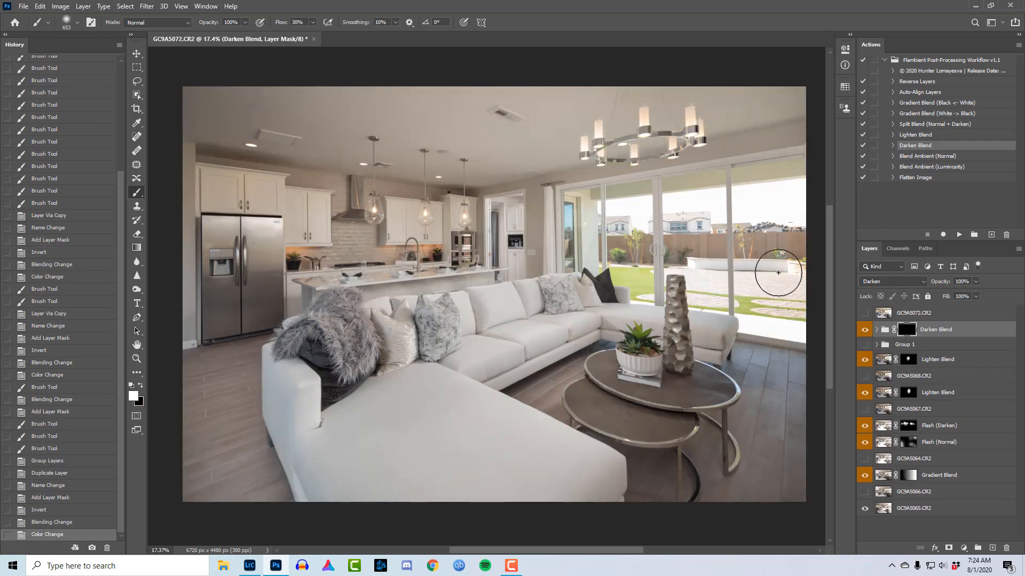
Step: Start a Pen tool path along the patio roof's lower edge, from the outside wall's corner to just beyond the photo's right edge
key("z")
left_click(620, 210)
left_click_drag(694, 205, 460, 258)
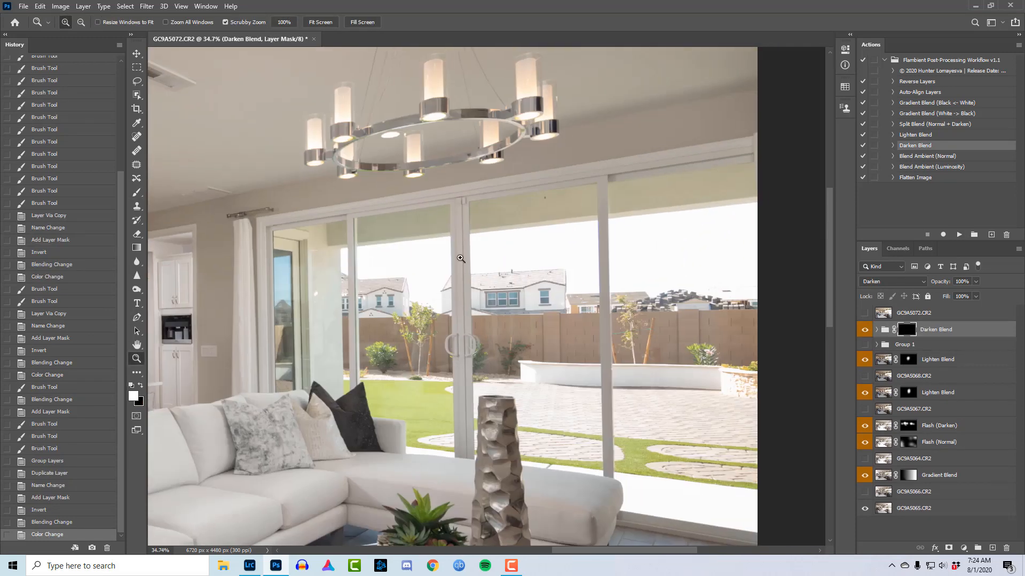
left_click_drag(315, 318, 342, 326)
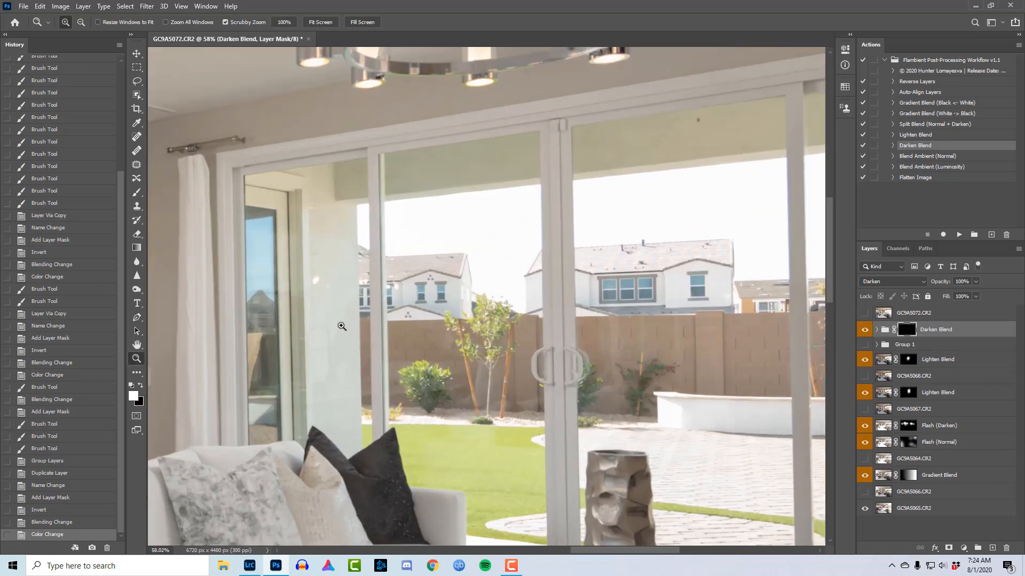
key("p")
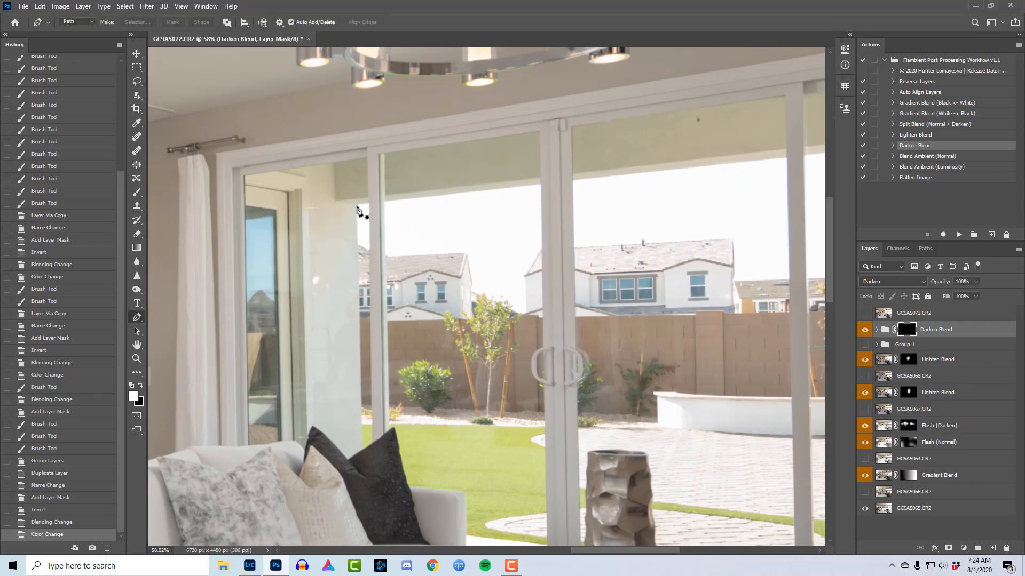
left_click(357, 210)
left_click_drag(657, 174, 209, 258)
left_click(586, 216)
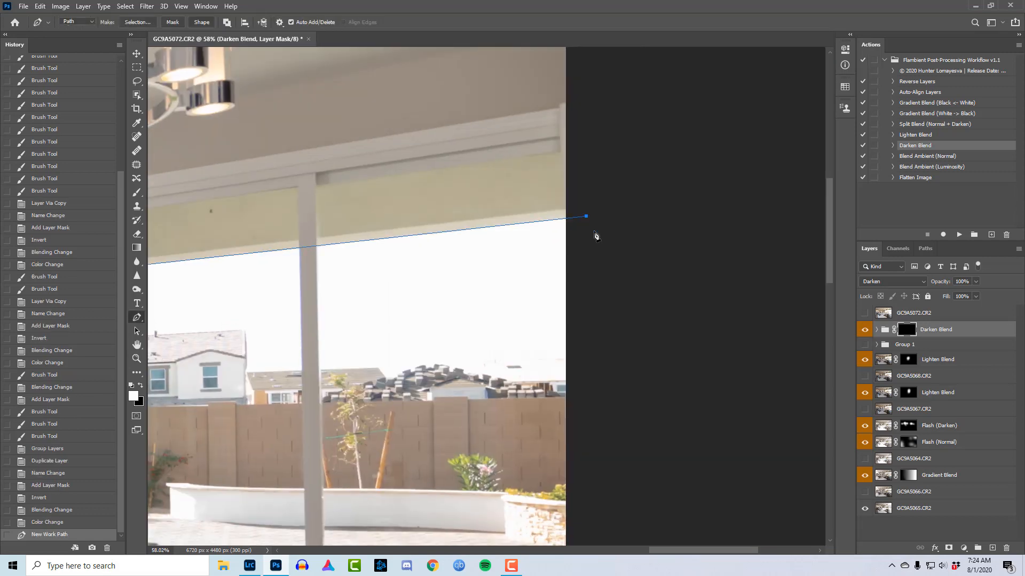
Step: Complete the path down past the photo's right edge, along the door's bottom frame, across the sofa and dark pillow, and close it at the wall corner
left_click_drag(570, 440, 623, 149)
left_click(666, 486)
left_click(612, 478)
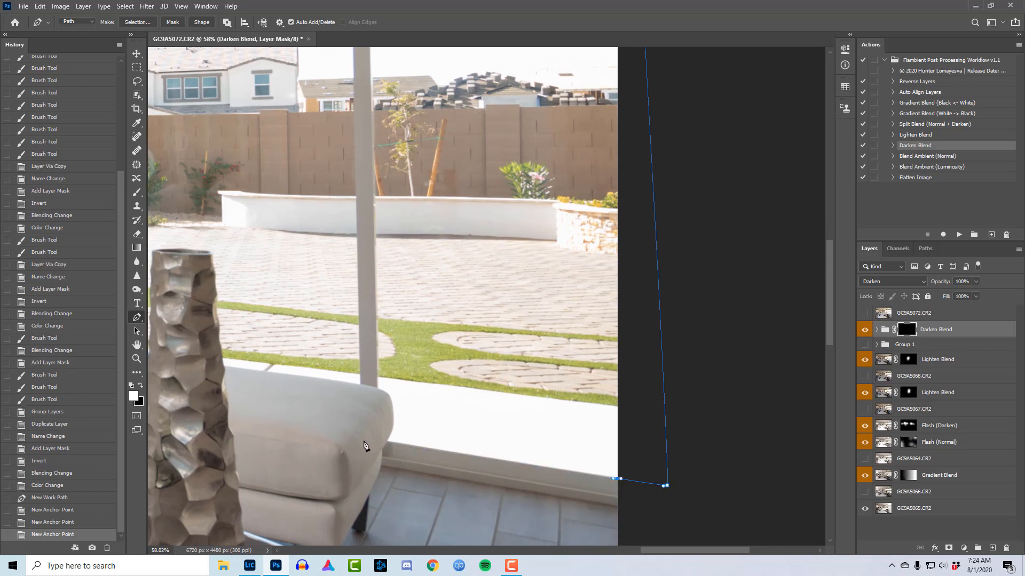
left_click(369, 444)
left_click_drag(369, 444, 739, 374)
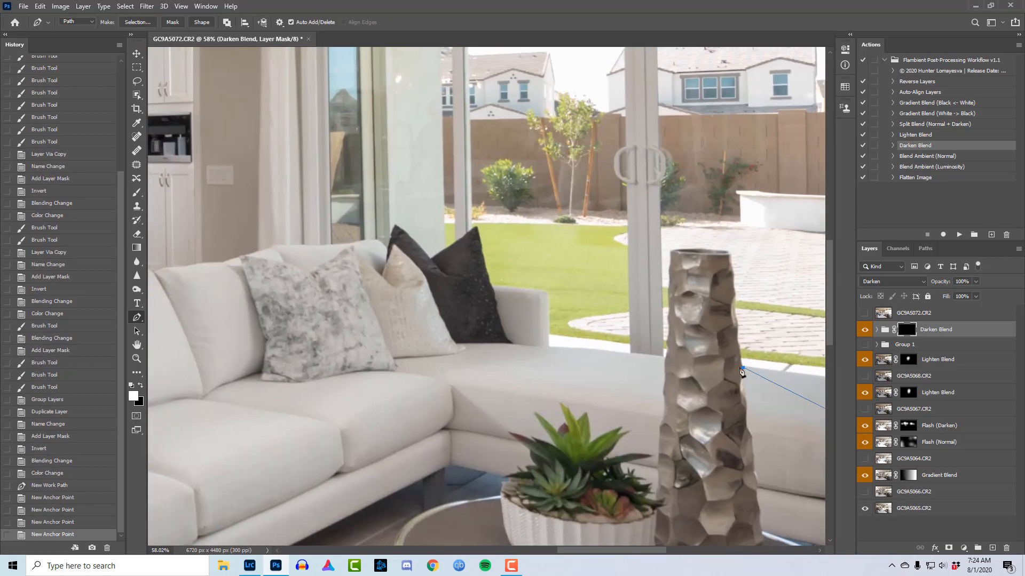
left_click(742, 369)
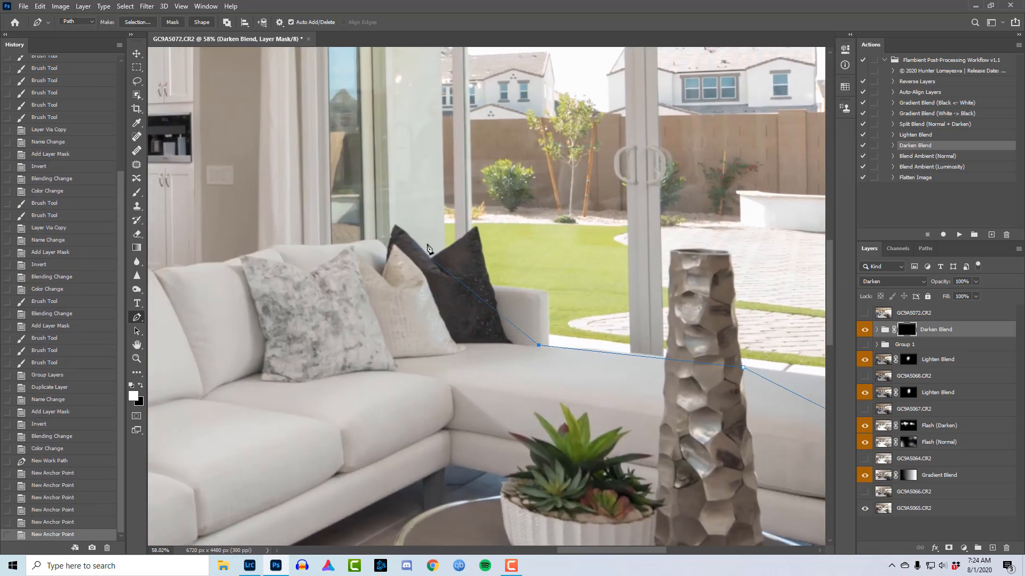
left_click(447, 260)
scroll(449, 267, "up", 6)
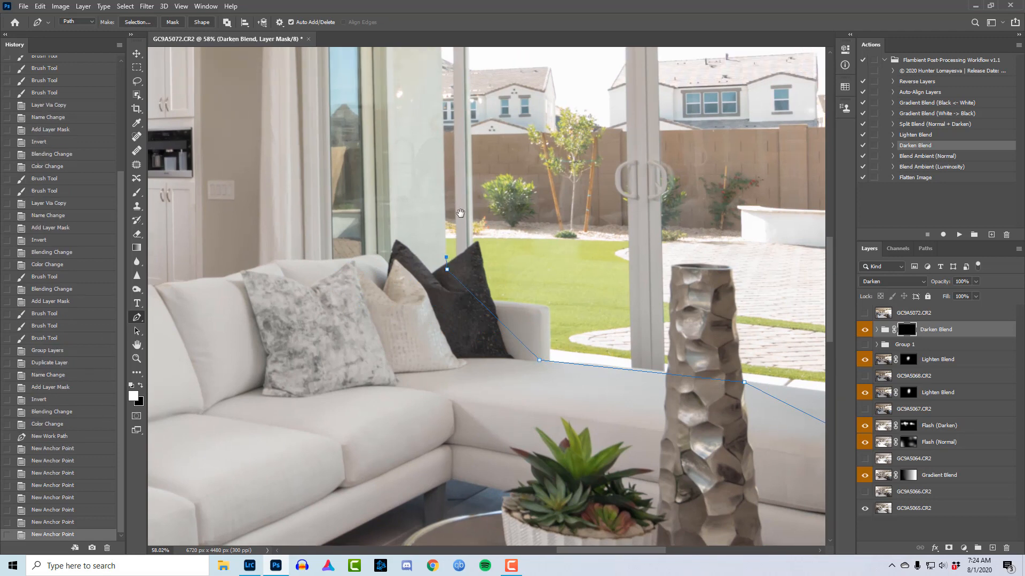
left_click(449, 359)
left_click(449, 360)
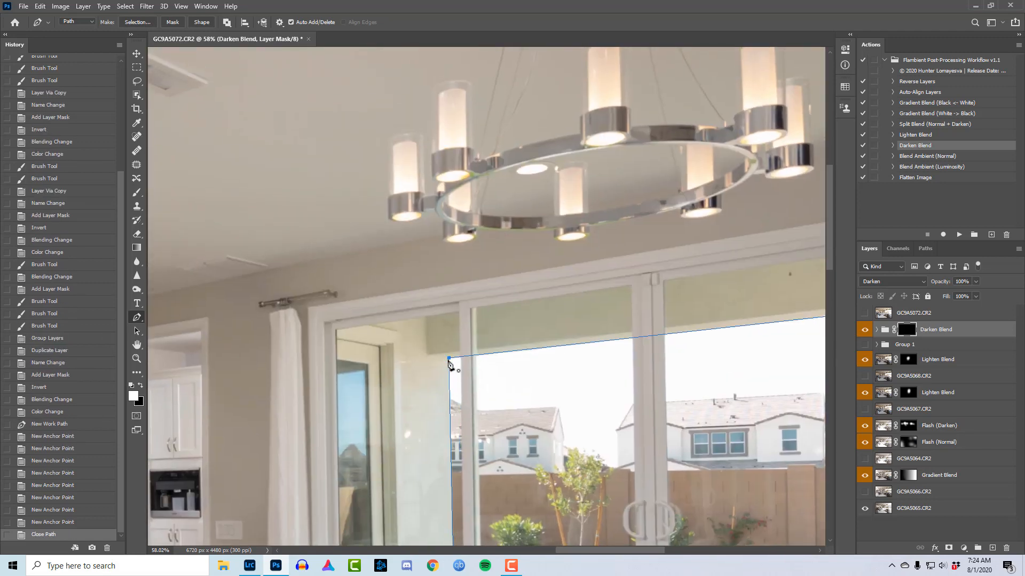
key("ctrl+0")
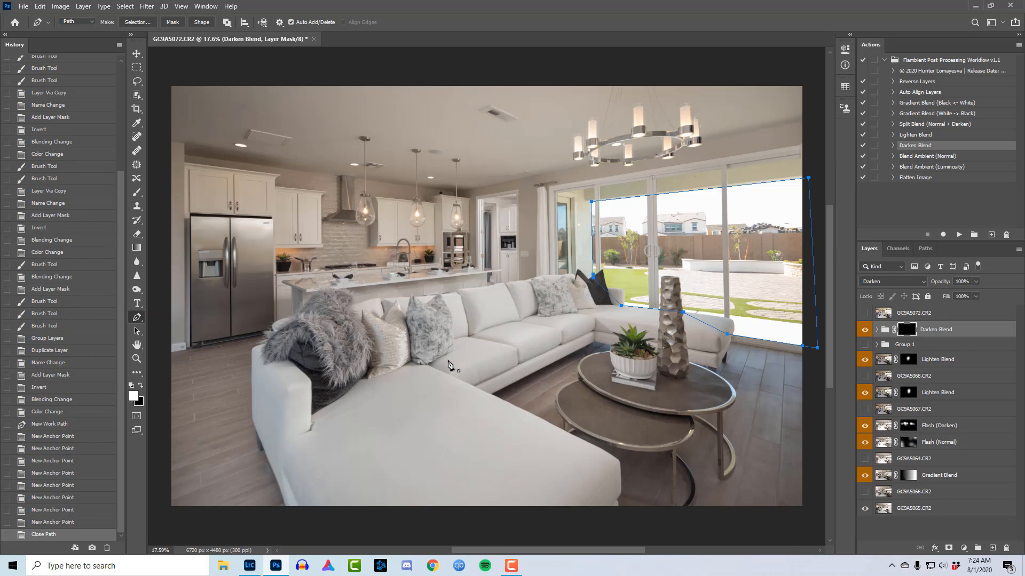
Step: Convert the closed window path into a selection and feather it by 3 pixels
key("ctrl+Return")
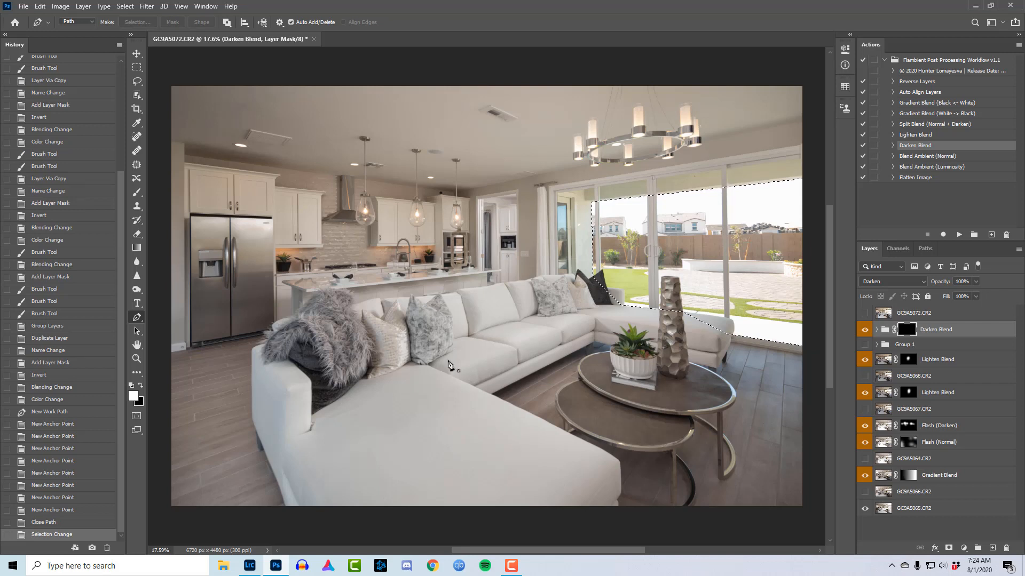
key("shift+F6")
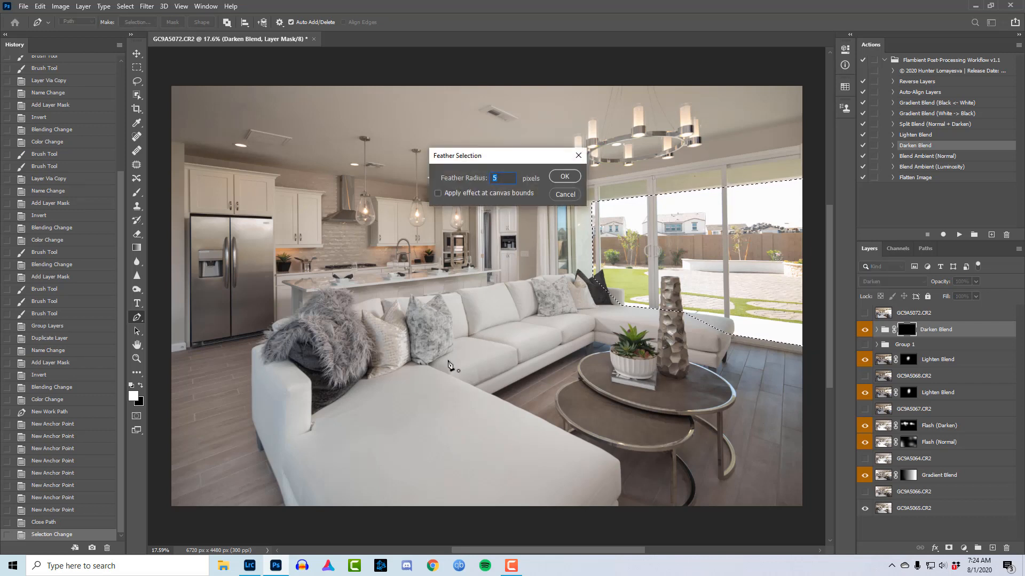
type("3")
key("Return")
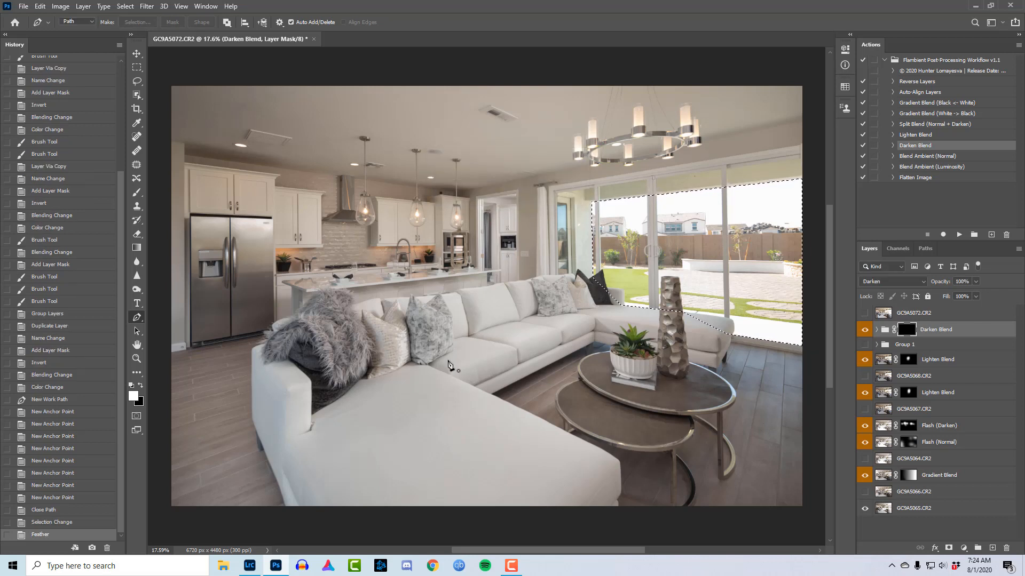
Step: Paint white over the selected window view on the Darken Blend group's mask with a 1949 px brush and deselect
key("b")
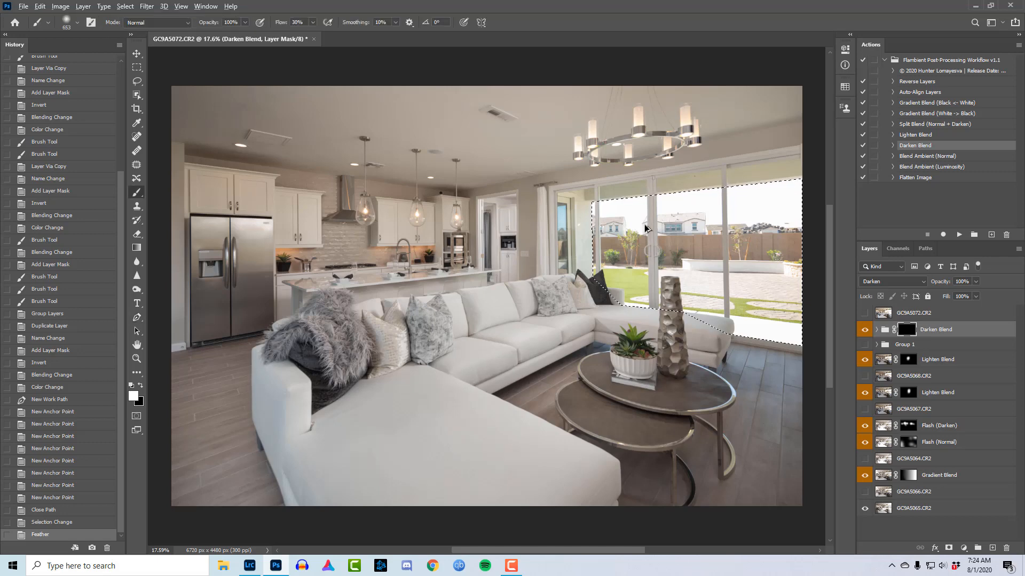
mouse_move(638, 216)
left_mouse_down()
mouse_move(662, 214)
mouse_move(640, 171)
mouse_move(812, 217)
mouse_move(601, 229)
mouse_move(737, 257)
left_mouse_up()
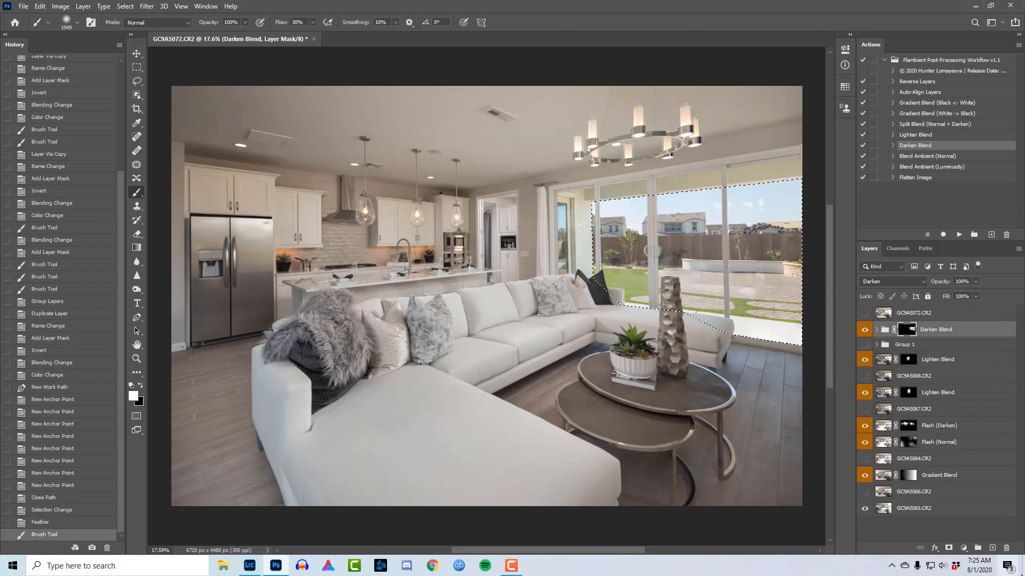
key("ctrl+d")
Step: Examine the window pull up close around the patio doors, neighbouring houses and sky
key("z")
left_click_drag(711, 225, 729, 217)
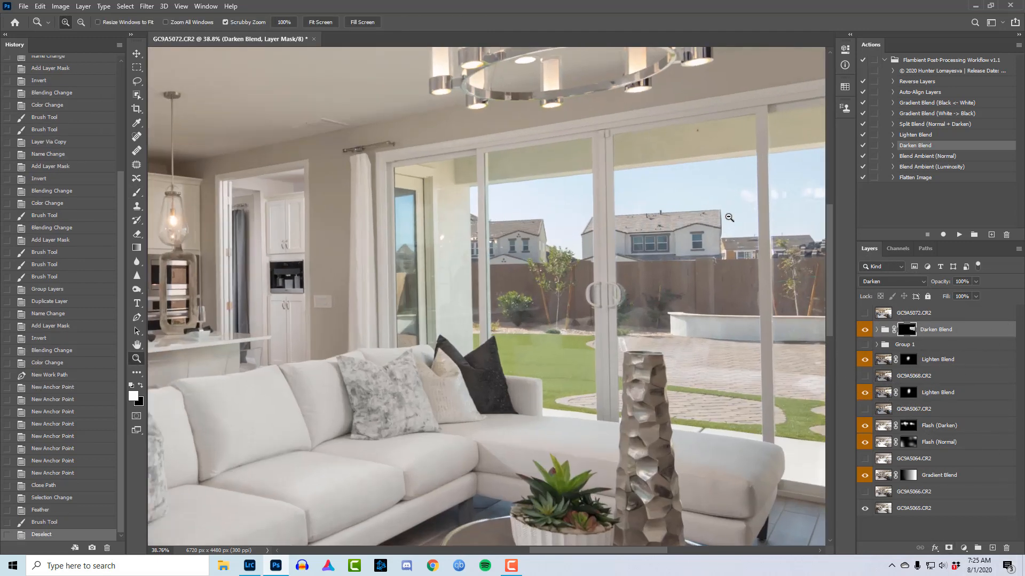
left_click_drag(733, 269, 573, 265)
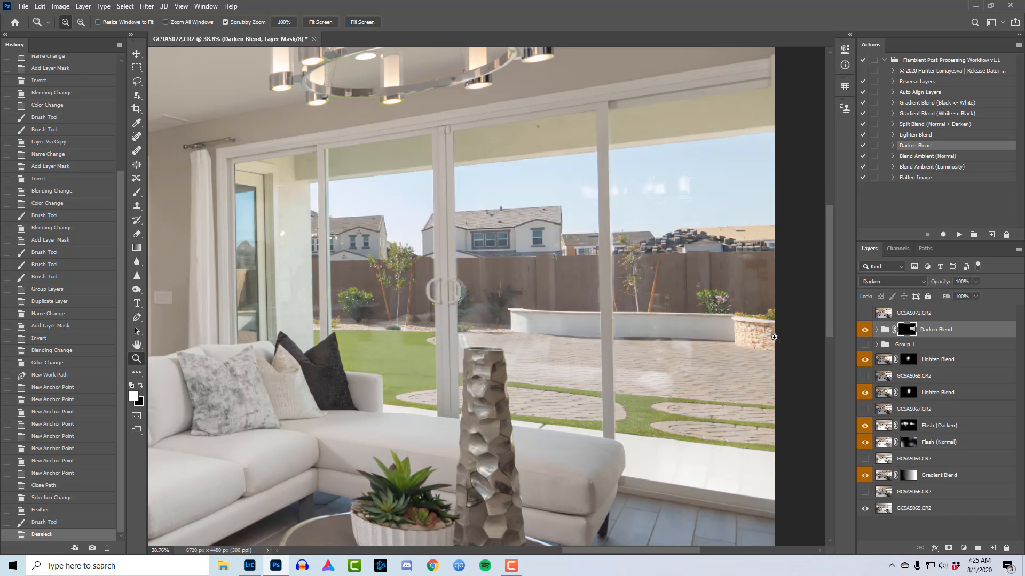
key("ctrl+1")
scroll(388, 185, "up", 6)
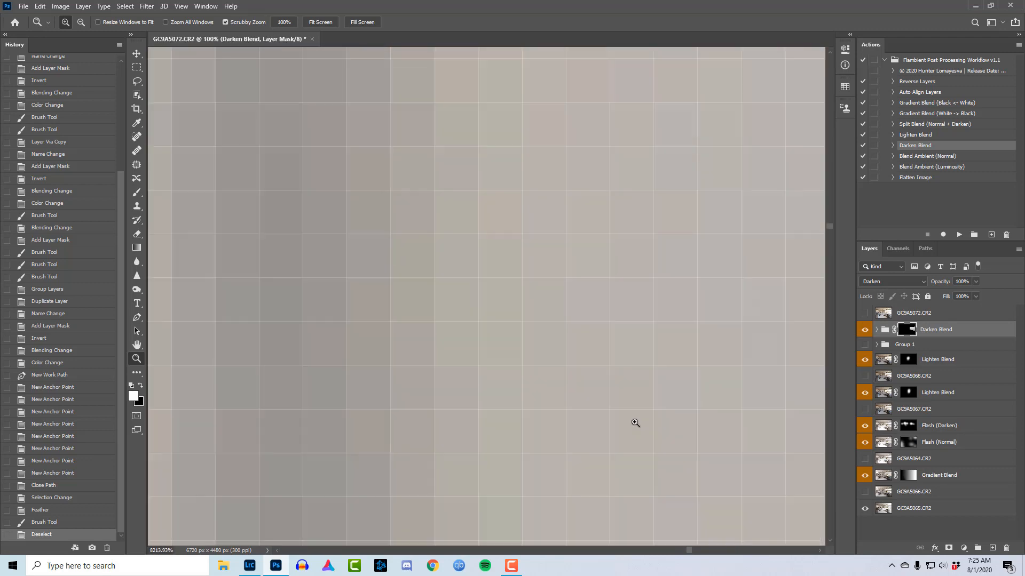
scroll(398, 200, "down", 10)
scroll(341, 135, "up", 3)
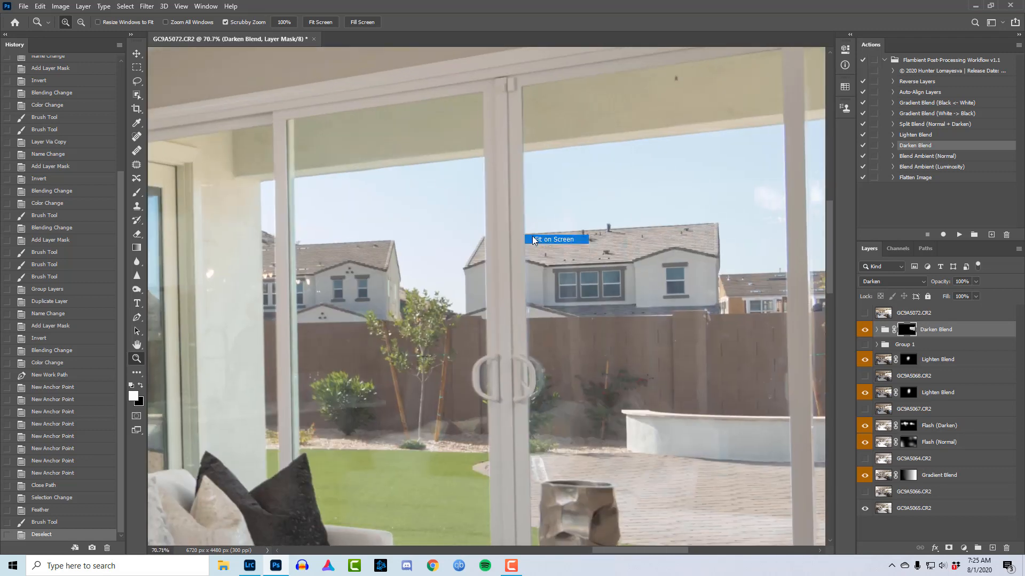
scroll(558, 235, "down", 8)
Step: Show and select layer GC9A5072, compare it with the blend below, and run the Blend Ambient (Luminosity) action on it
left_click(866, 311)
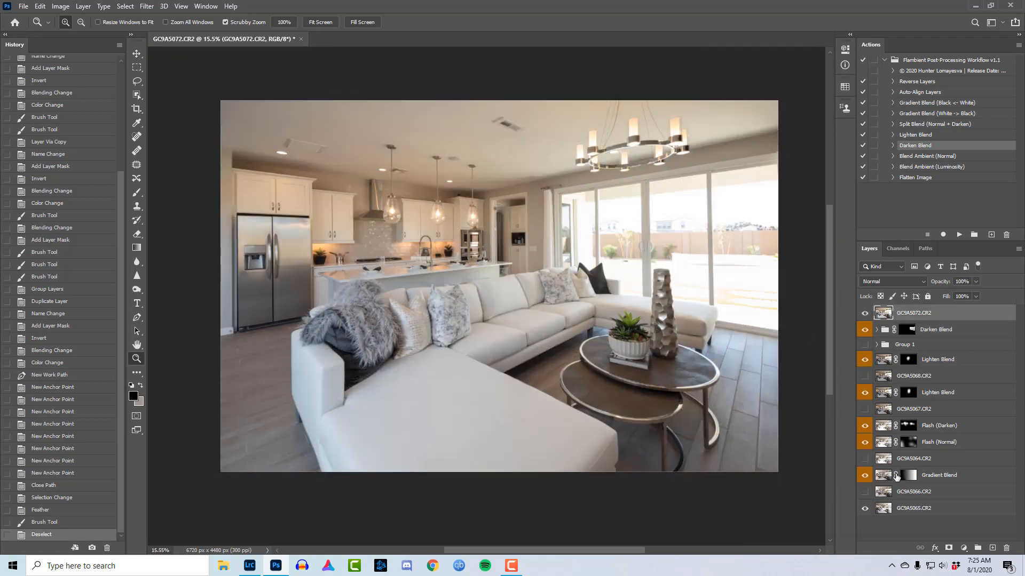
left_click(908, 312)
left_click(864, 314)
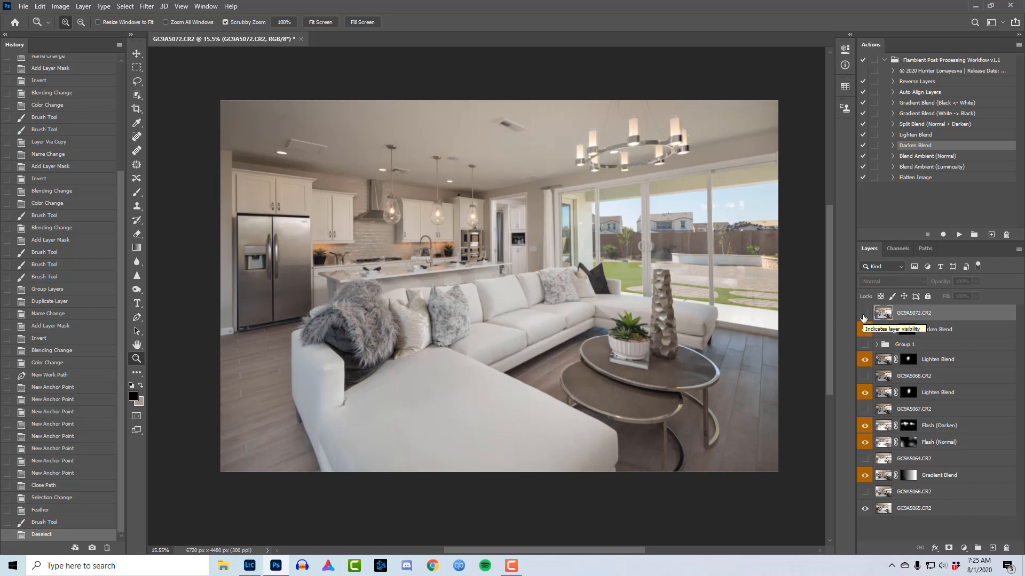
left_click(864, 314)
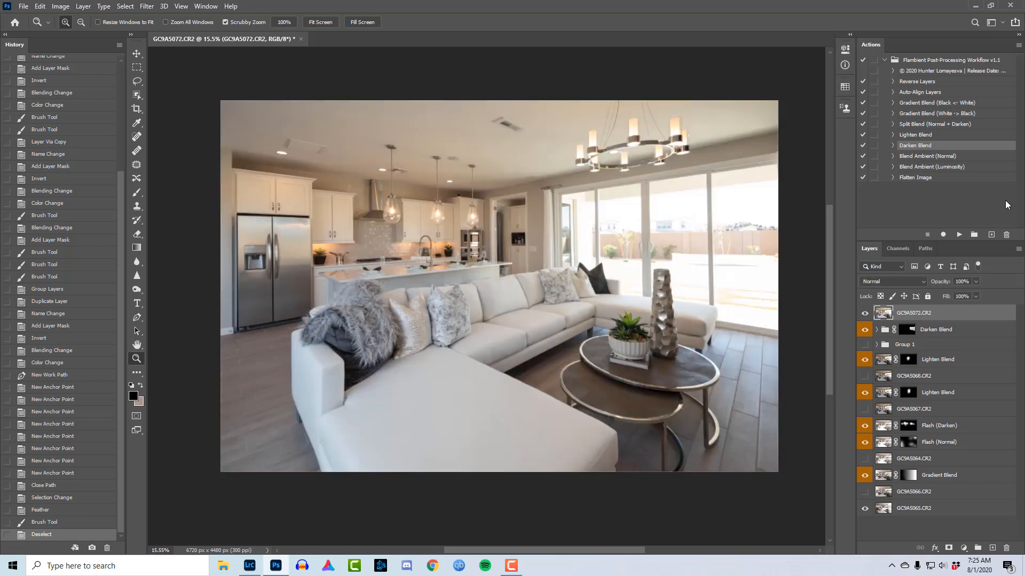
left_click(956, 167)
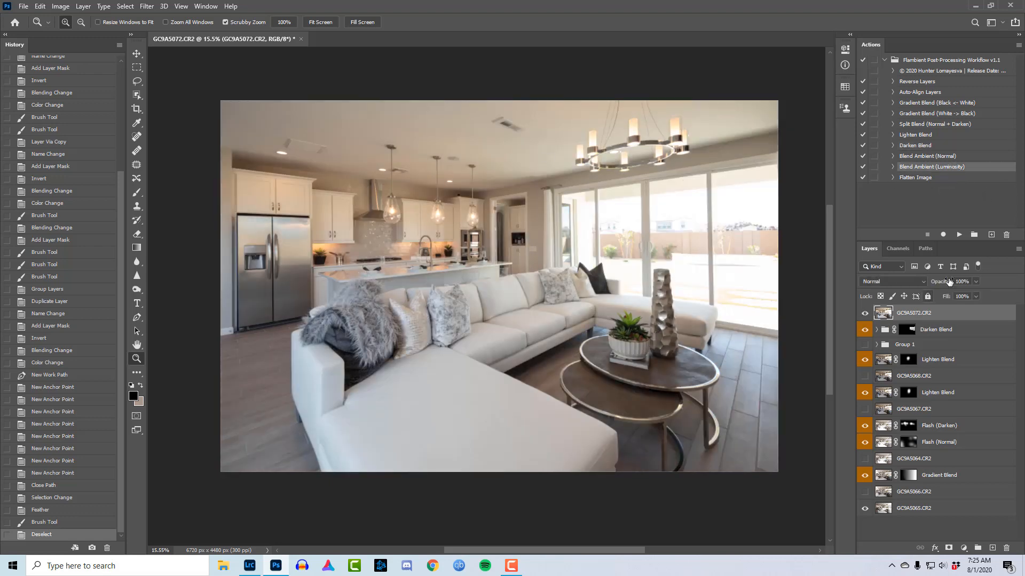
left_click(960, 235)
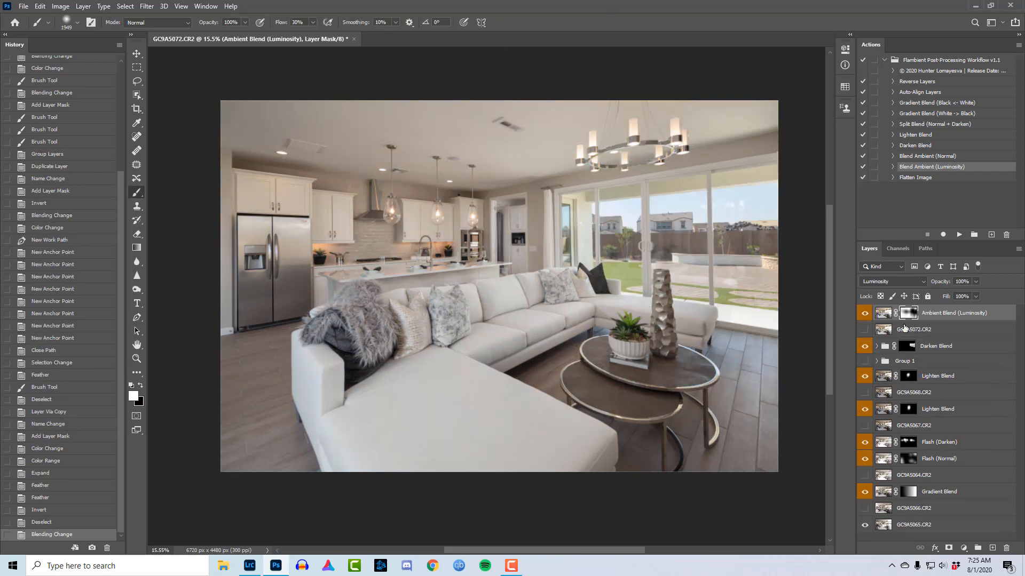
Step: On the Ambient Blend (Luminosity) mask, paint white around the hallway doorway and black along the top of the ceiling with an 1846 px brush
left_click(866, 314)
left_click(866, 313)
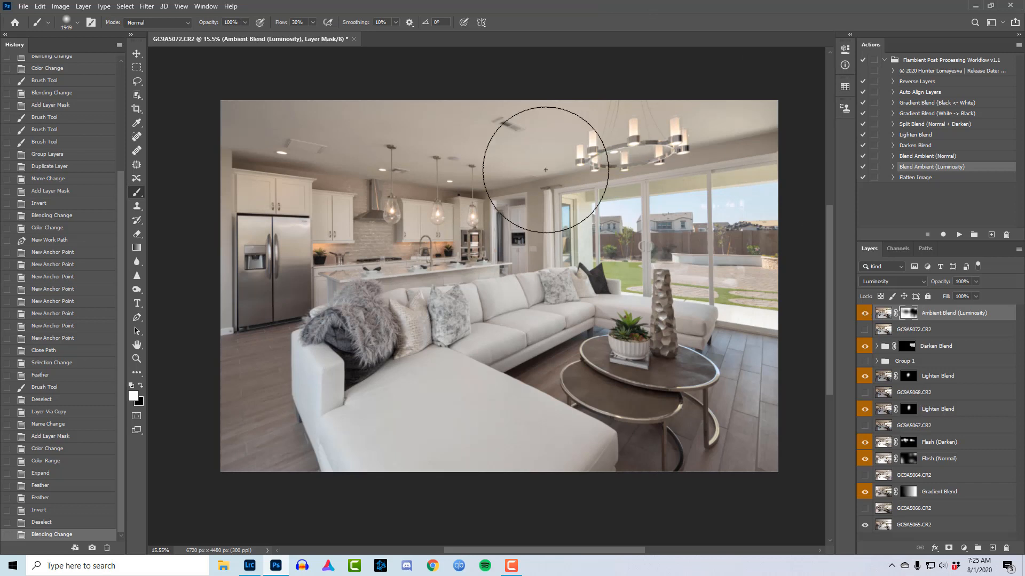
mouse_move(508, 236)
left_mouse_down()
mouse_move(489, 238)
mouse_move(501, 246)
mouse_move(514, 220)
mouse_move(550, 207)
left_mouse_up()
key("x")
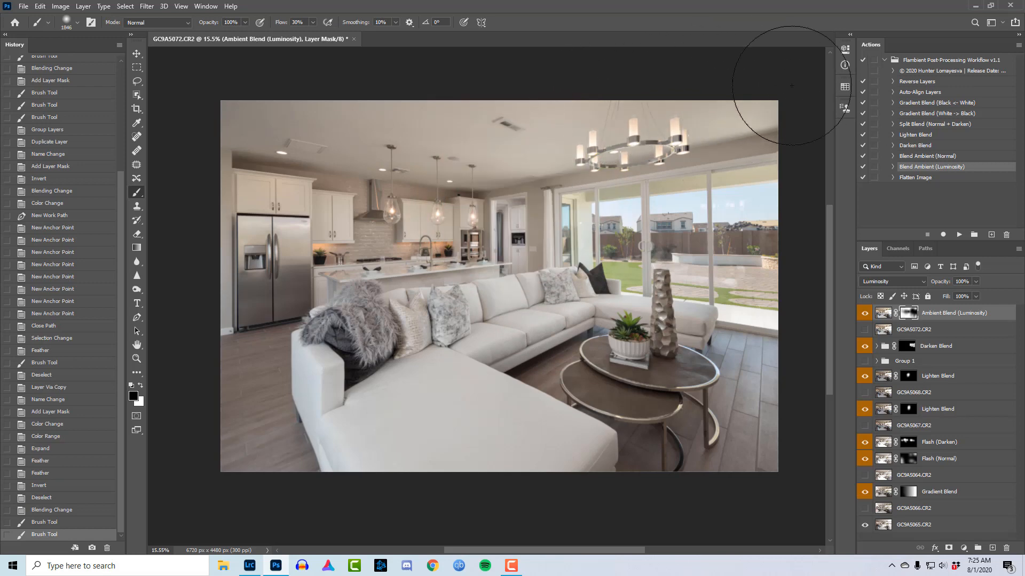
mouse_move(792, 77)
left_mouse_down()
mouse_move(348, 76)
mouse_move(89, 114)
left_mouse_up()
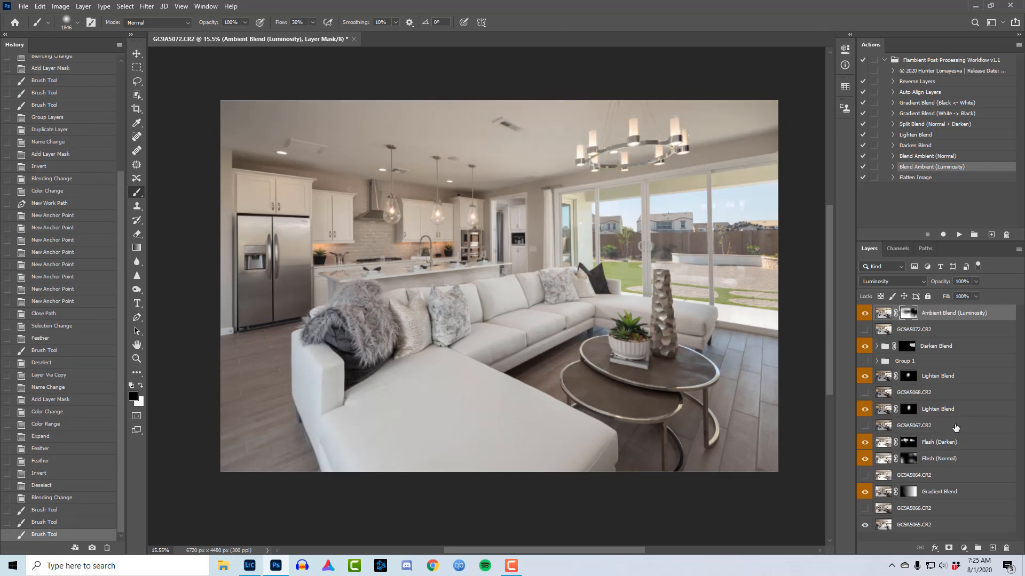
Step: Compare the image with and without the ambient blend, and paint its mask black over the lower foreground and white along the photo's left side
left_click(863, 317)
left_click(863, 317)
left_click(863, 317)
left_click(864, 317)
left_click(864, 317)
left_click(864, 317)
mouse_move(671, 461)
left_mouse_down()
mouse_move(591, 374)
mouse_move(512, 413)
left_mouse_up()
key("x")
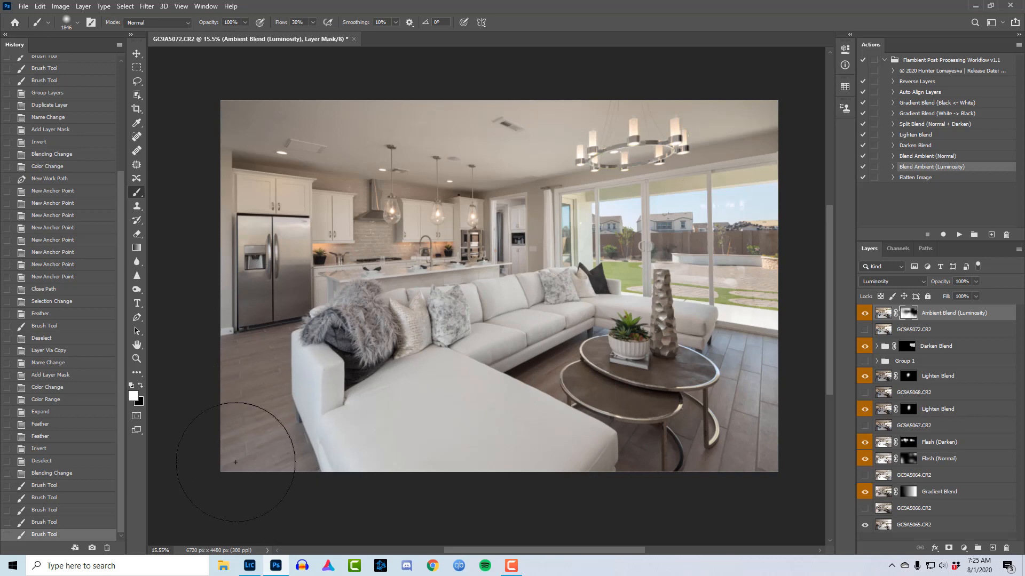
left_click_drag(235, 462, 232, 163)
Step: Inspect the ambient blend around the patio doors, sofa and coffee tables, and check the whole photo
key("z")
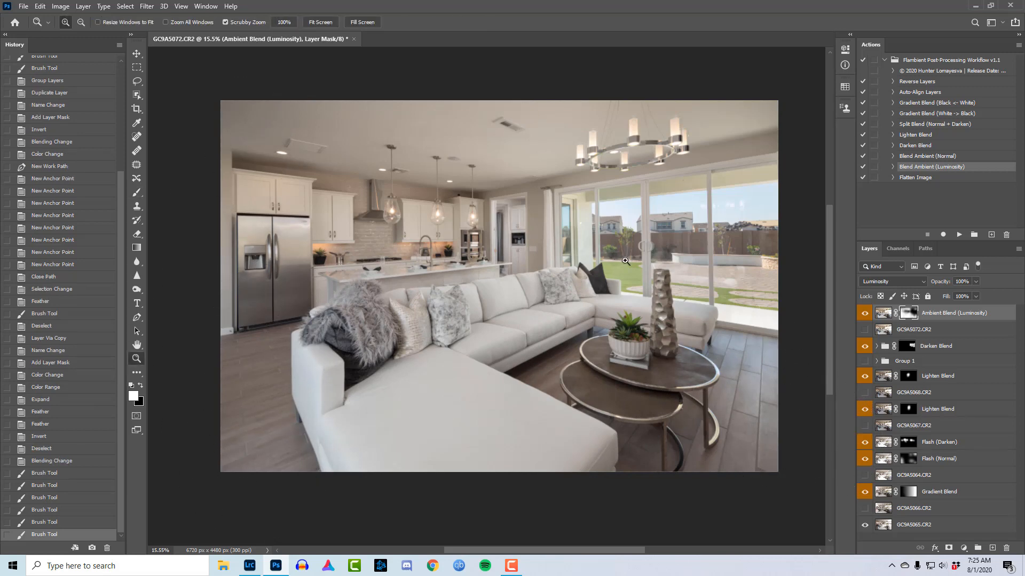
left_click_drag(626, 261, 671, 291)
left_click_drag(671, 291, 507, 323)
right_click(515, 321)
left_click(543, 324)
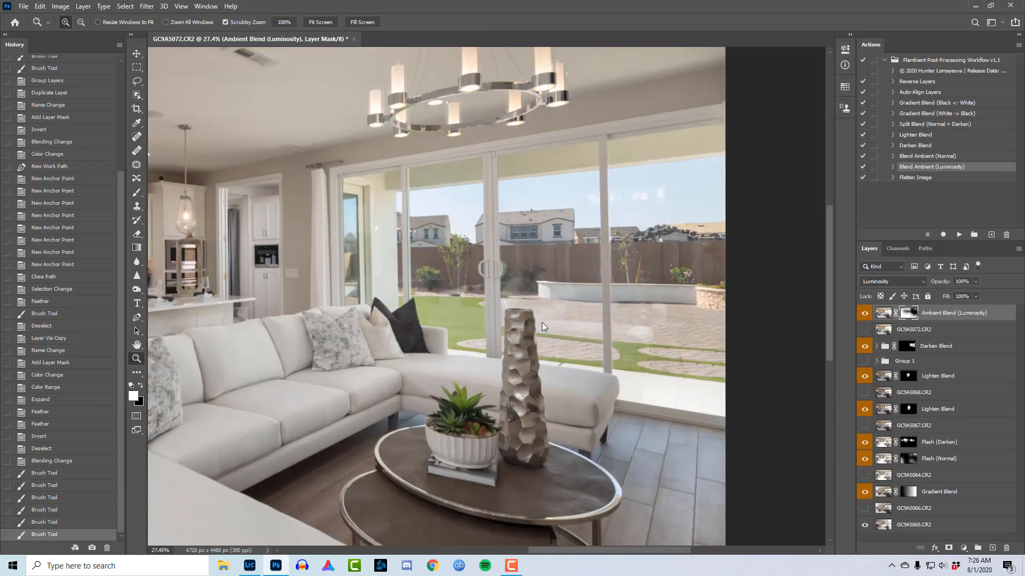
right_click(628, 276)
left_click(657, 287)
left_click_drag(658, 286, 651, 285)
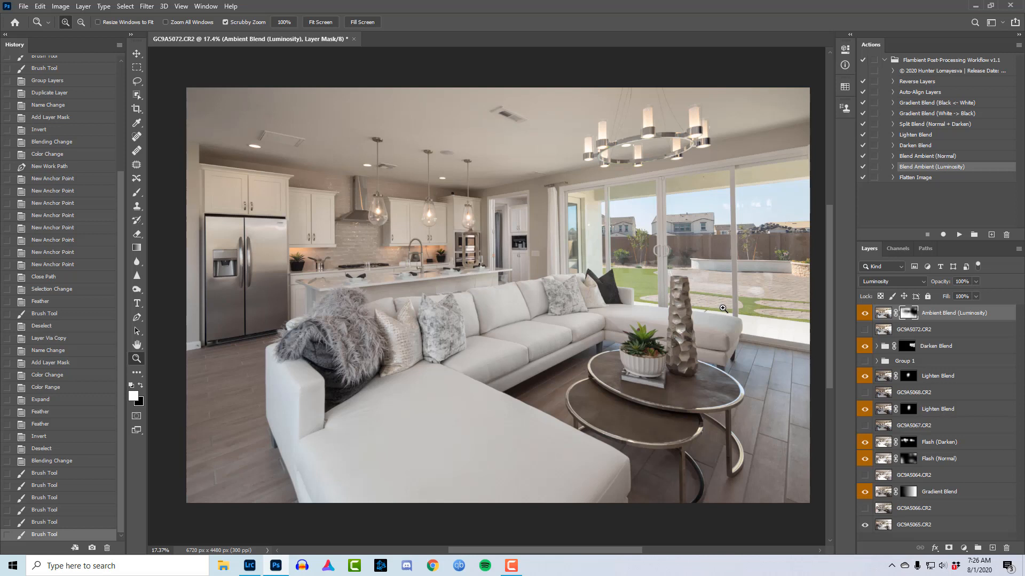
Step: Add a new layer and remove the dark spot and a nearby blemish on the patio ceiling with a 20 px Spot Healing Brush
key("ctrl+shift+alt+n")
key("x")
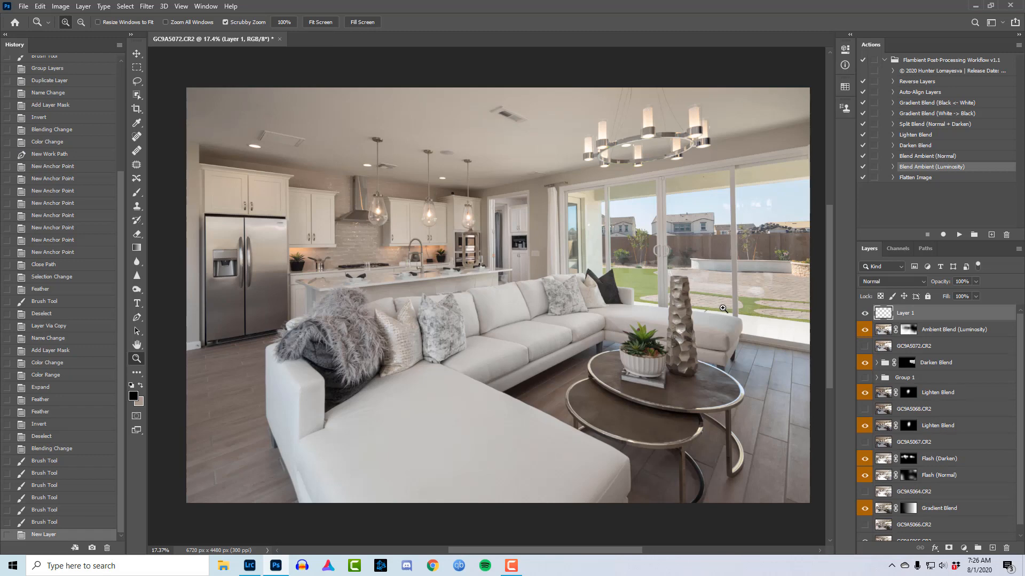
left_click_drag(703, 167, 421, 247)
key("j")
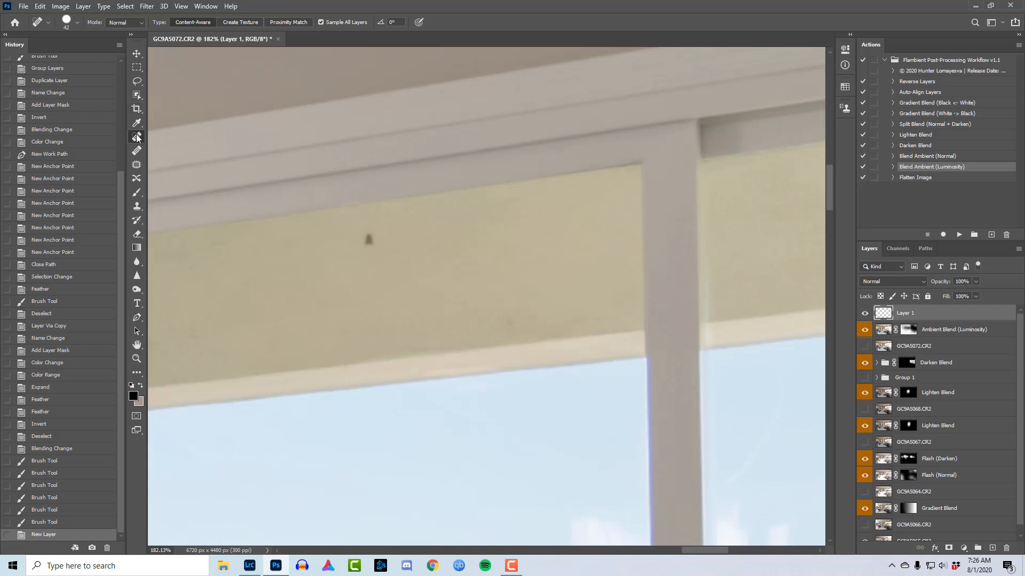
left_click_drag(364, 242, 351, 242)
left_click(368, 239)
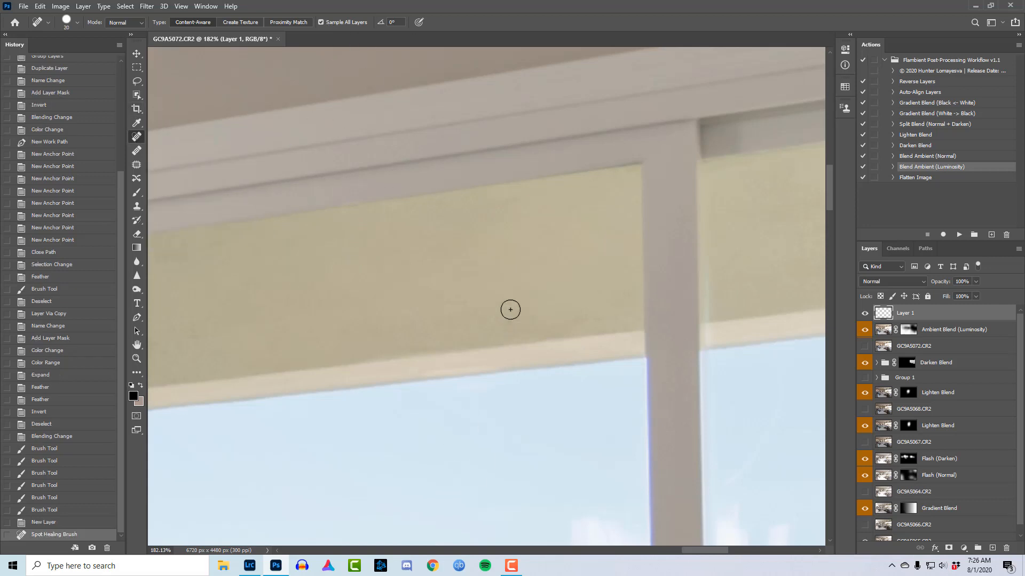
left_click(497, 328)
mouse_move(697, 267)
left_mouse_down()
mouse_move(286, 327)
mouse_move(488, 359)
mouse_move(616, 340)
left_mouse_up()
key("ctrl+0")
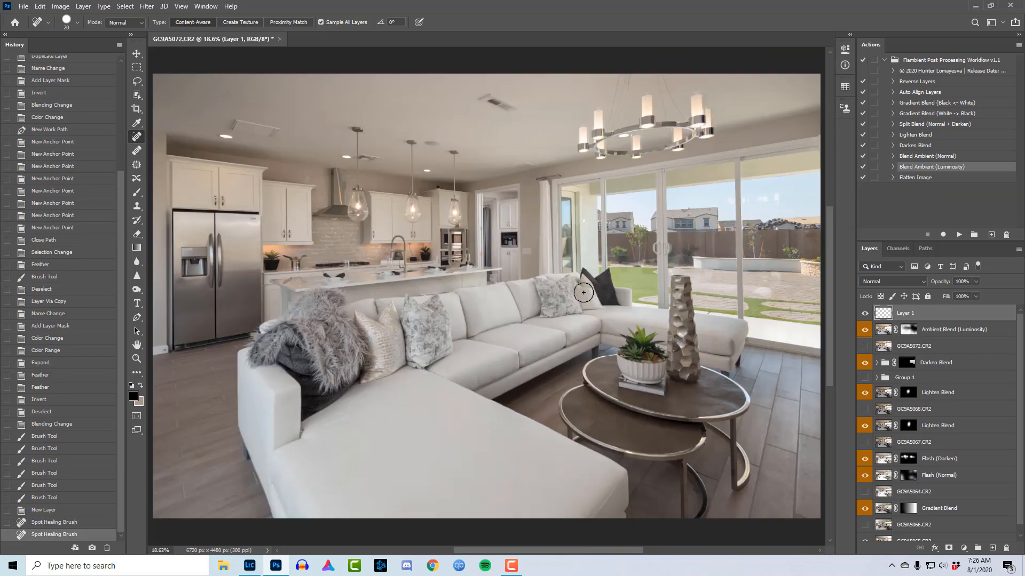
Step: Heal the blemishes on the refrigerator's stainless steel doors with the Spot Healing Brush on the new layer
key("z")
left_click_drag(248, 256, 480, 309)
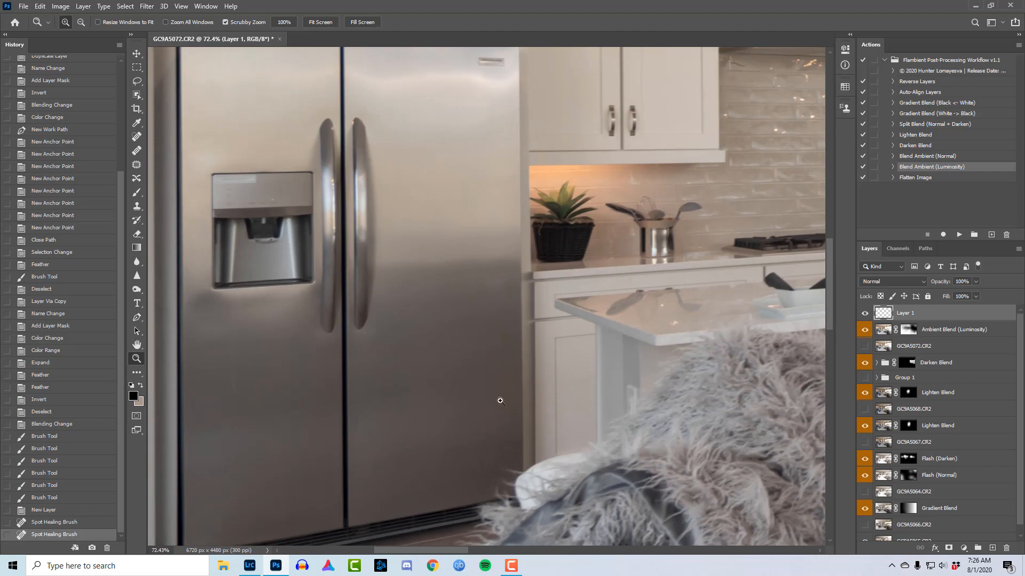
key("j")
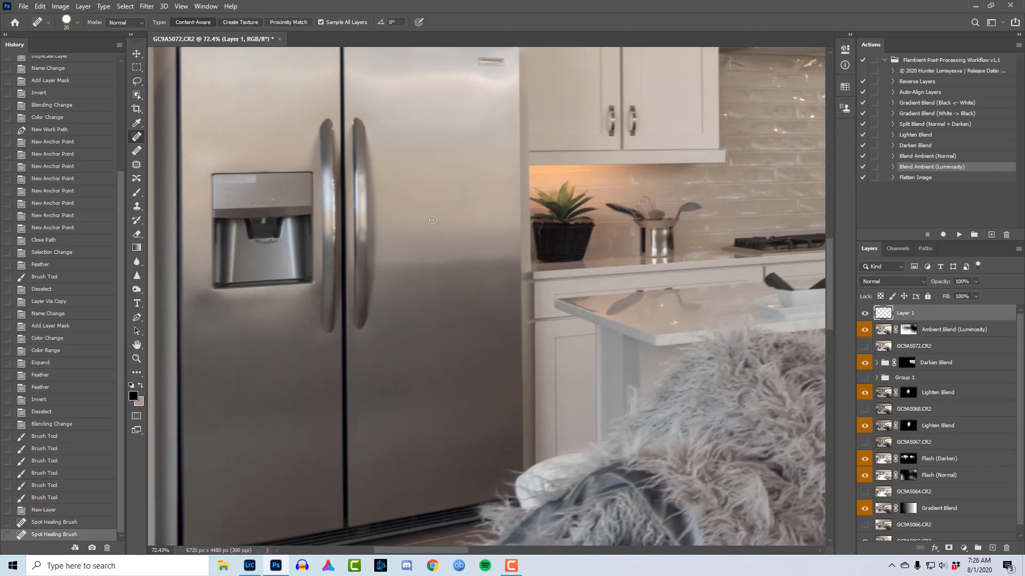
left_click_drag(495, 286, 491, 276)
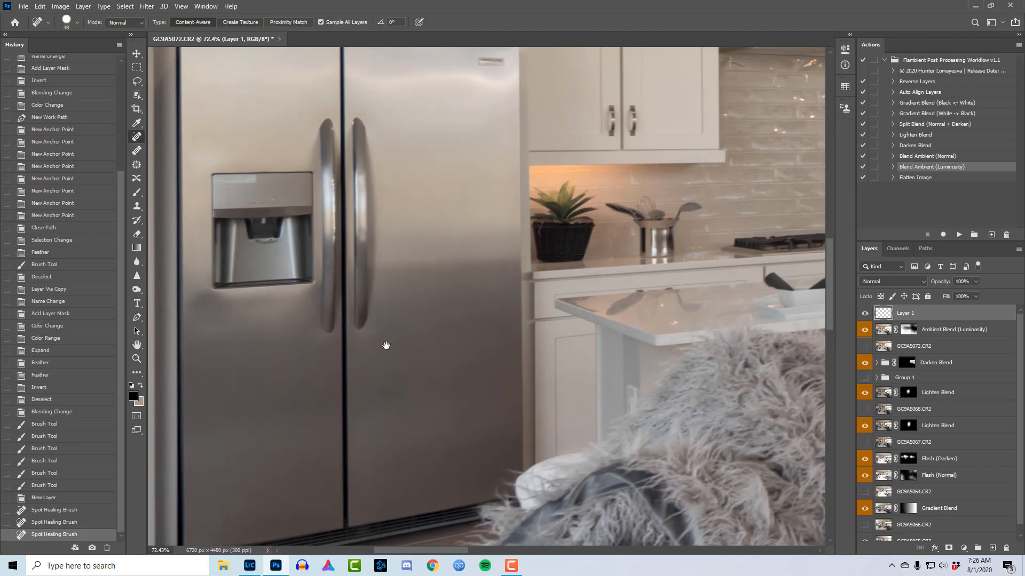
left_click_drag(377, 350, 512, 275)
left_click(366, 238)
left_click_drag(366, 320, 366, 256)
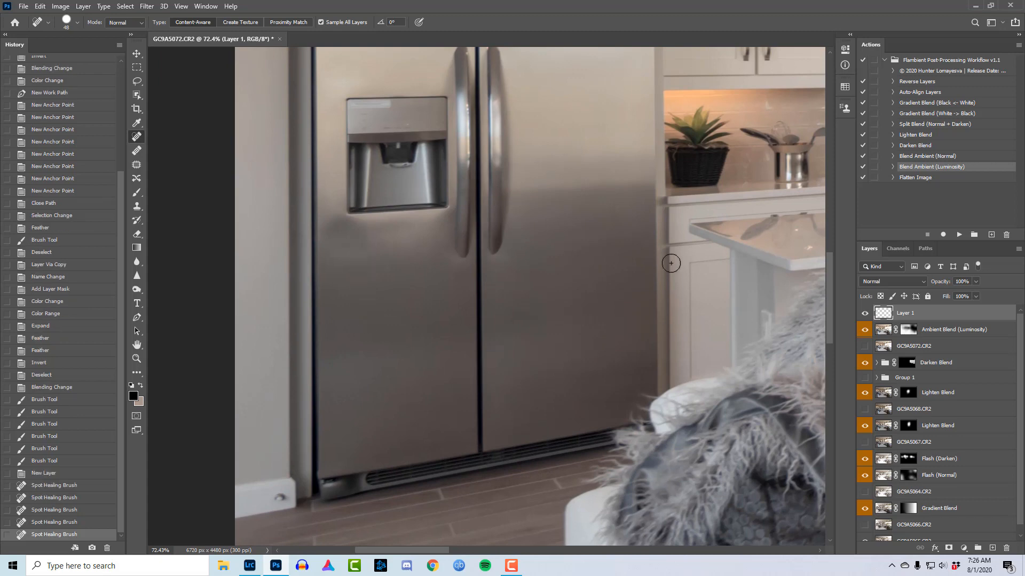
Step: Inspect the refrigerator, kitchen, ceiling and pantry doorway for remaining blemishes, and check the whole photo
left_click_drag(498, 180, 493, 445)
left_click_drag(449, 398, 267, 120)
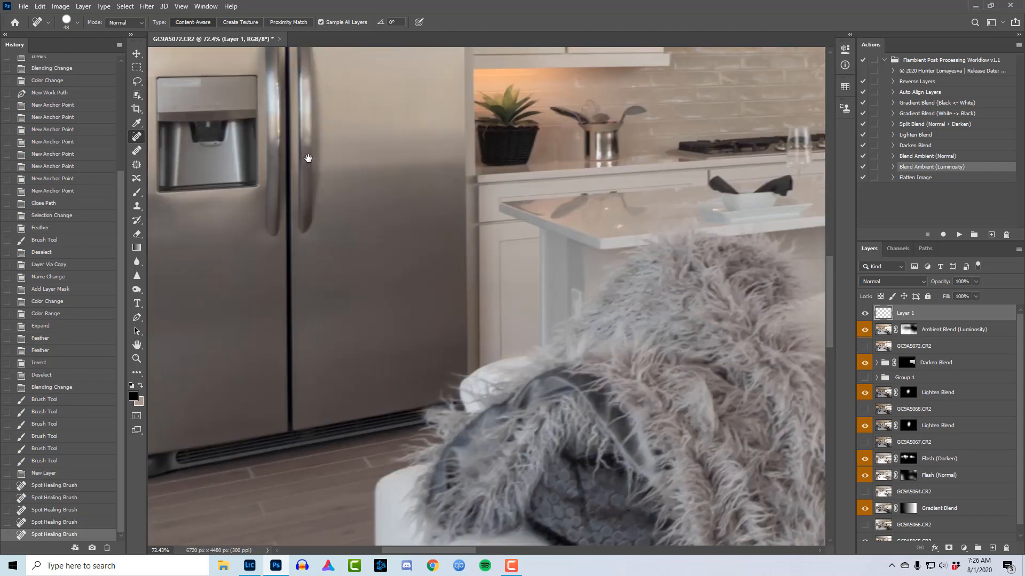
left_click_drag(612, 458, 293, 412)
left_click_drag(507, 206, 468, 526)
left_click_drag(562, 263, 517, 476)
left_click_drag(654, 429, 344, 436)
left_click_drag(560, 444, 397, 421)
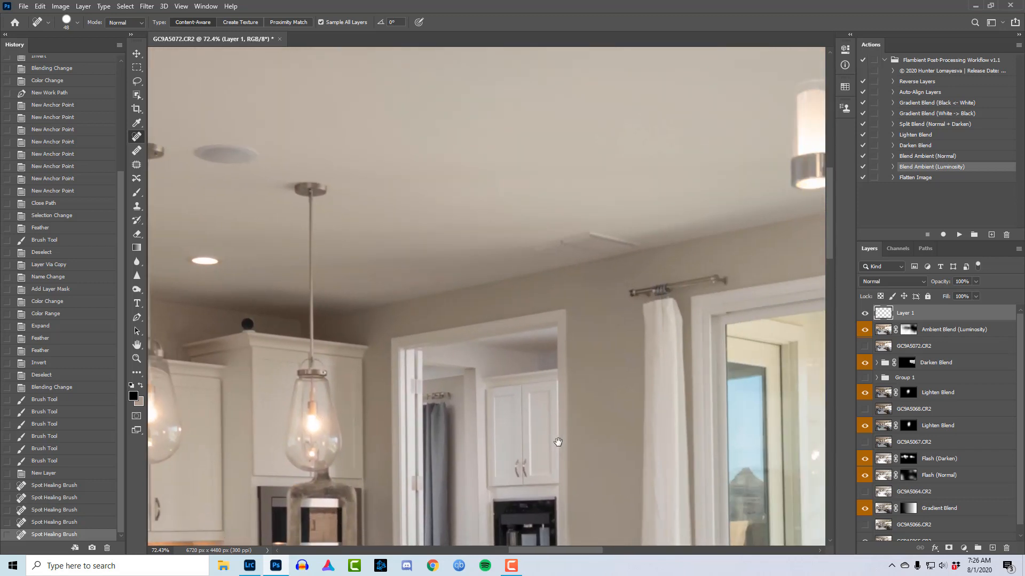
left_click_drag(557, 442, 377, 455)
left_click_drag(541, 294, 299, 309)
left_click_drag(694, 499, 607, 256)
key("ctrl+0")
key("z")
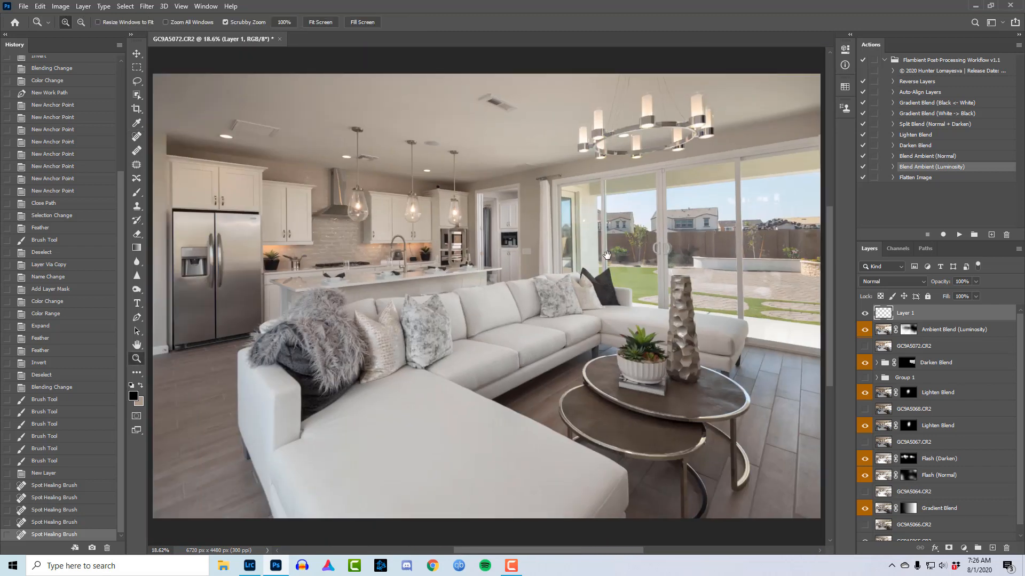
left_click_drag(487, 228, 535, 234)
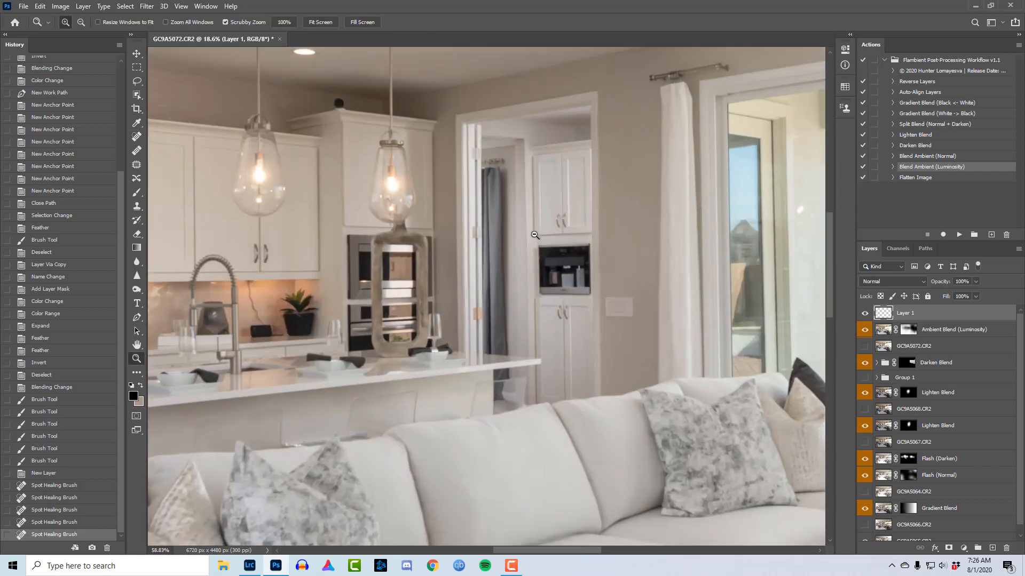
right_click(534, 234)
left_click(554, 242)
Step: Examine the light reflections and the outdoor view in the patio door glass, comparing them close up and across the whole photo
left_click_drag(794, 212, 845, 212)
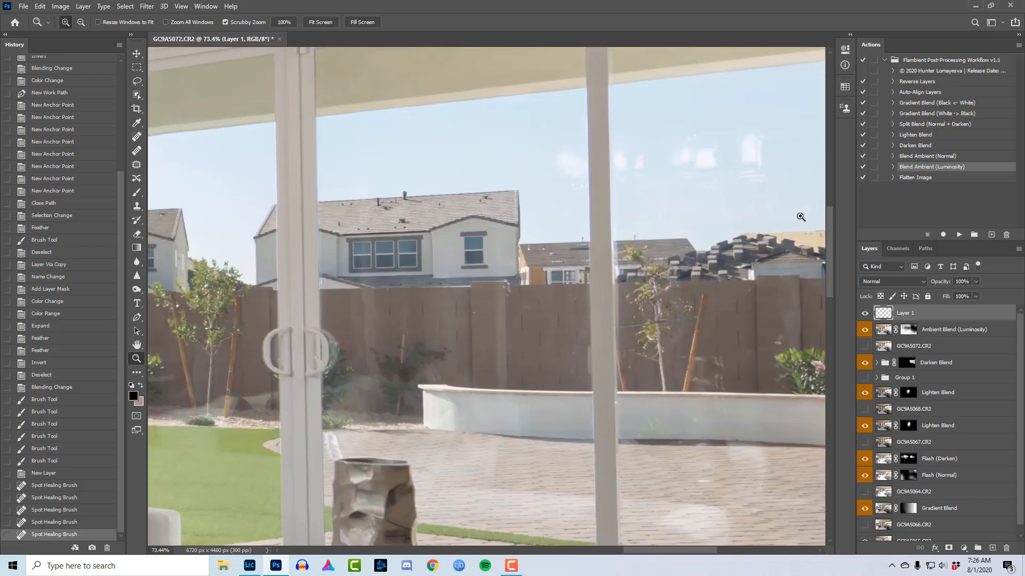
left_click_drag(732, 273, 704, 276)
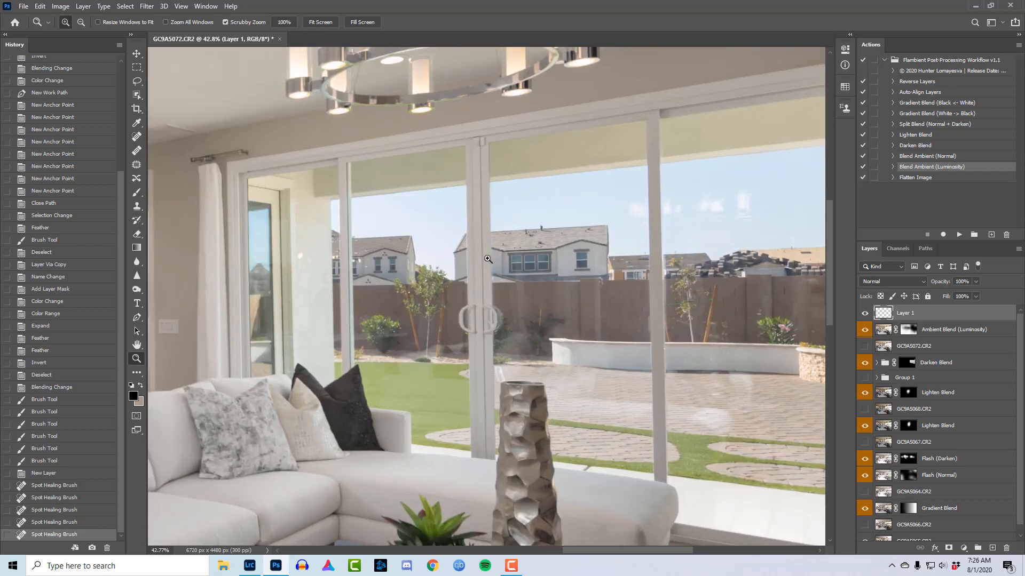
left_click_drag(399, 286, 428, 289)
left_click_drag(601, 259, 318, 243)
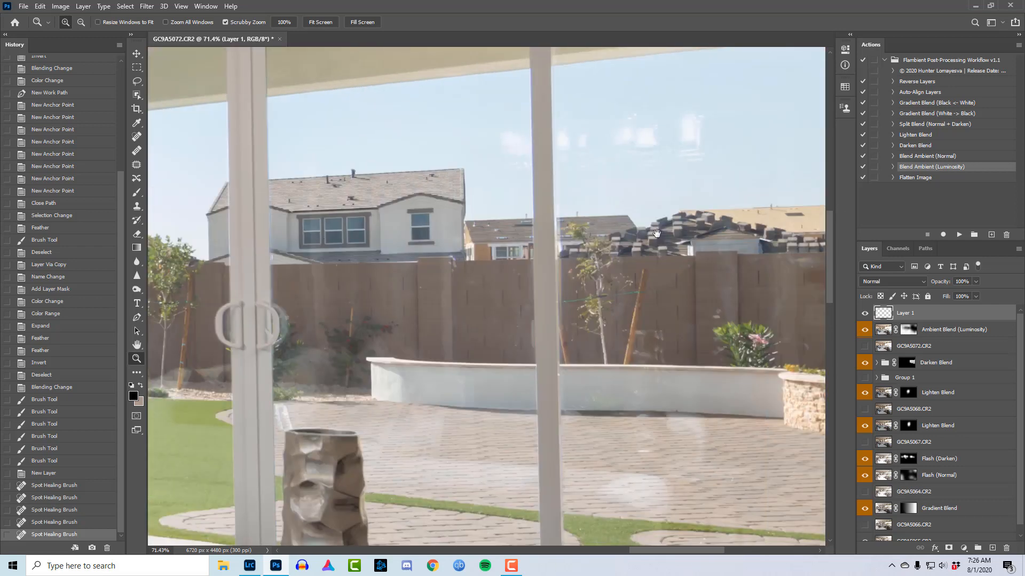
left_click_drag(657, 234, 820, 267)
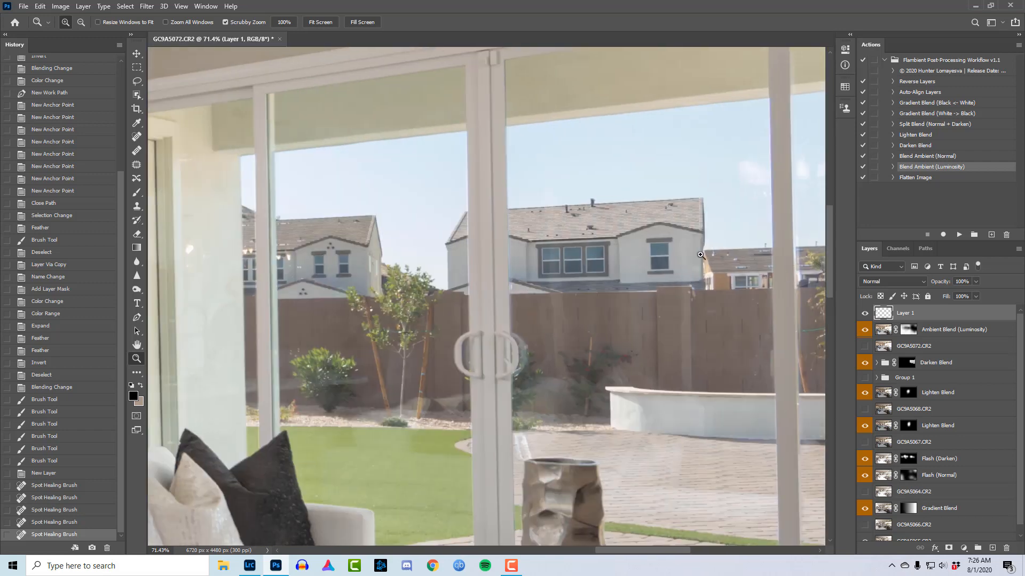
left_click_drag(700, 255, 311, 355)
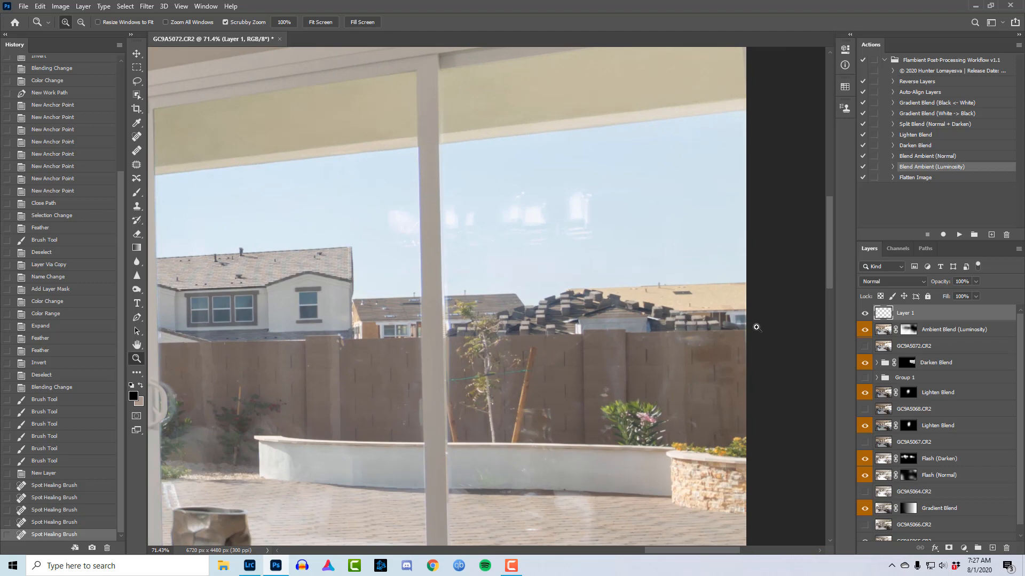
right_click(543, 234)
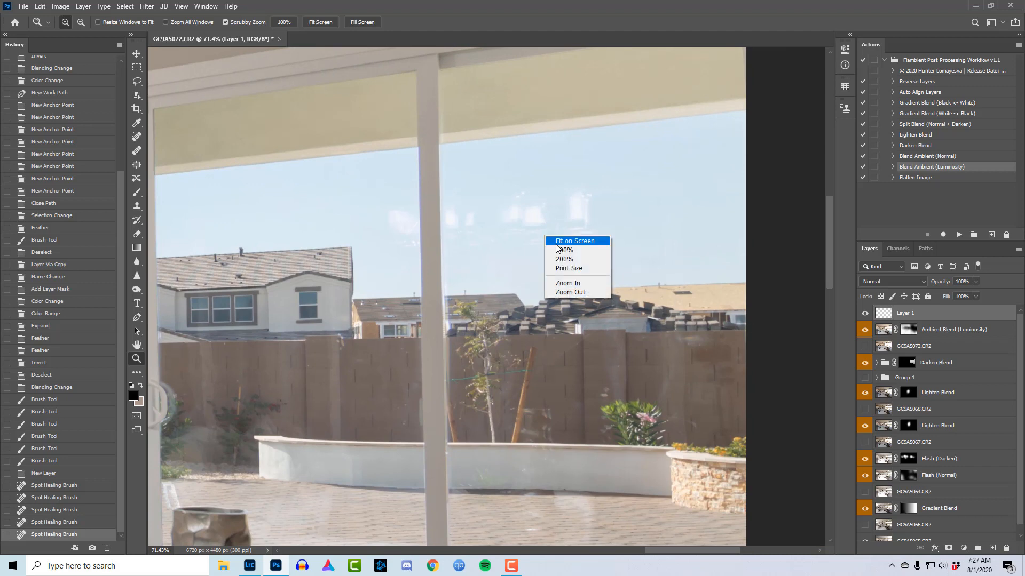
left_click(558, 241)
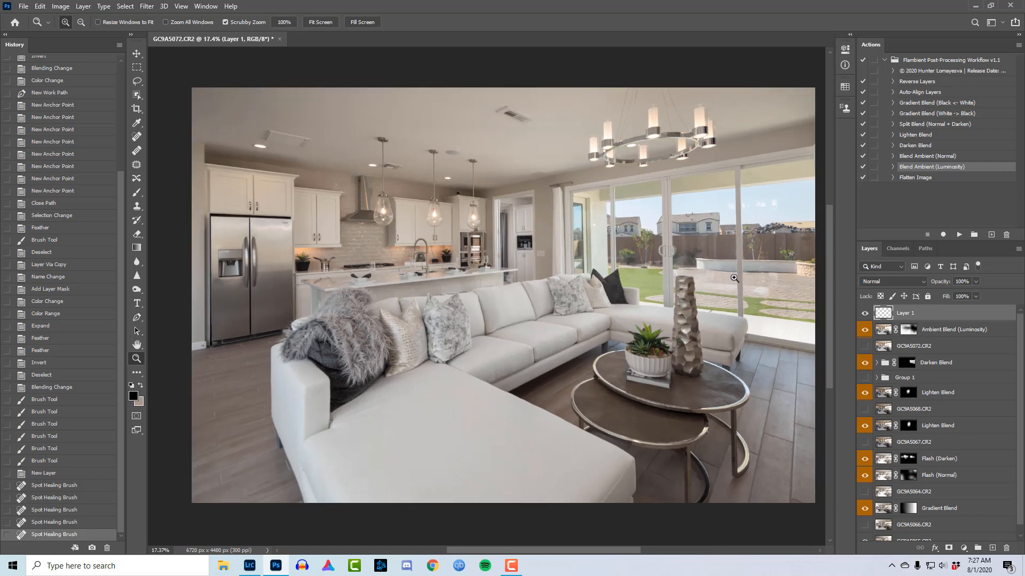
left_click_drag(748, 222, 694, 412)
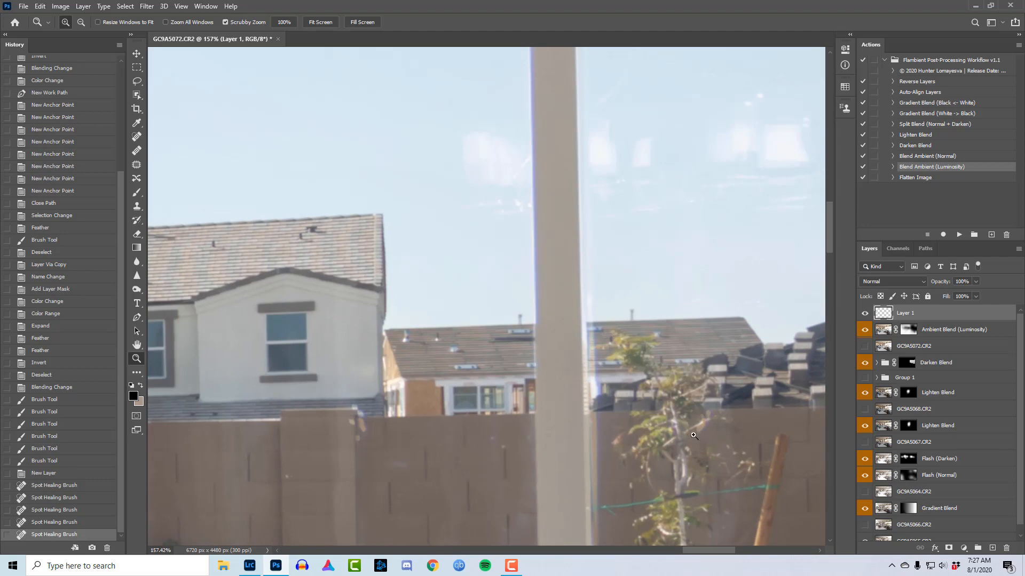
right_click(677, 361)
left_click(700, 368)
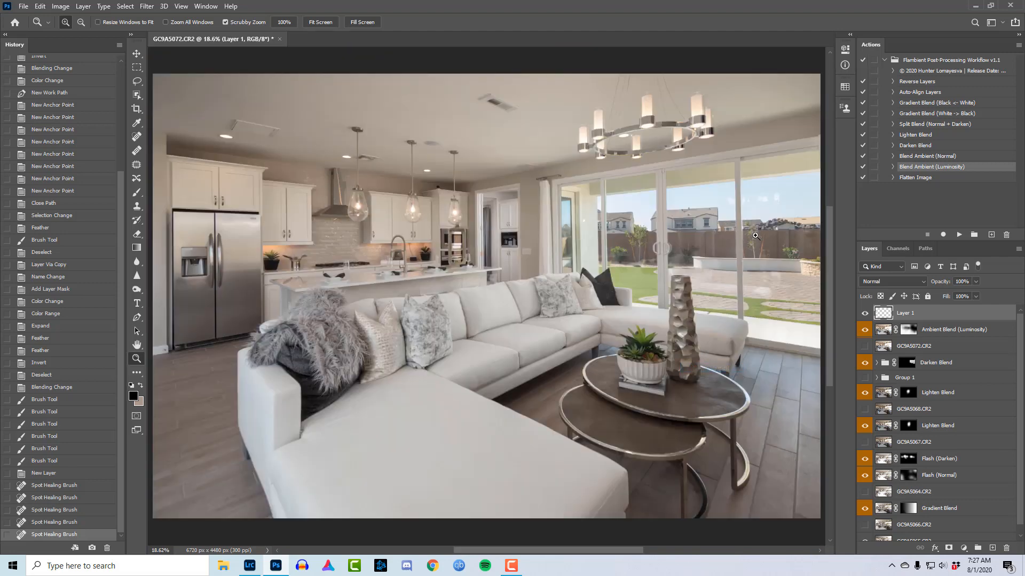
left_click_drag(756, 236, 627, 269)
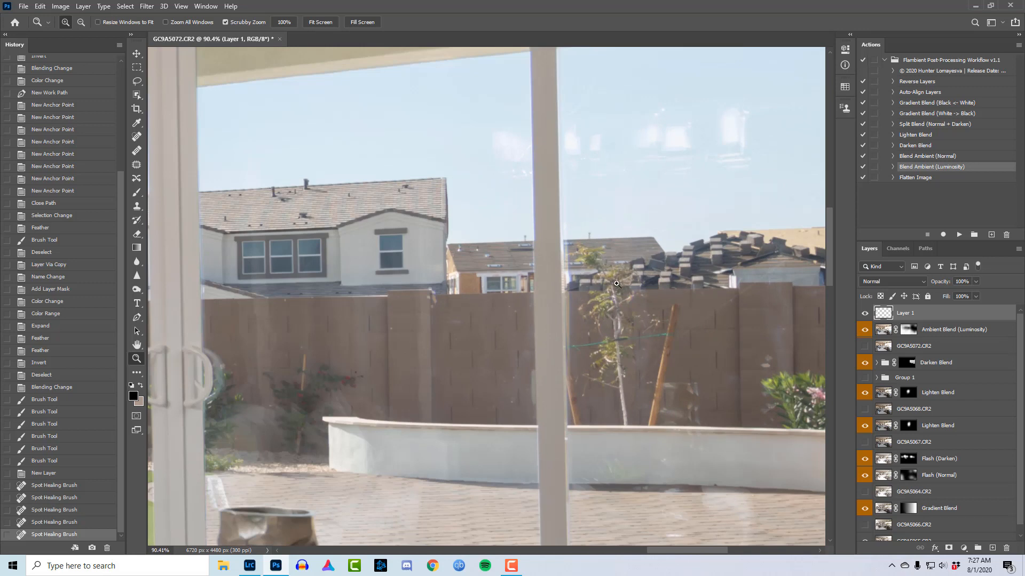
right_click(593, 280)
left_click(619, 286)
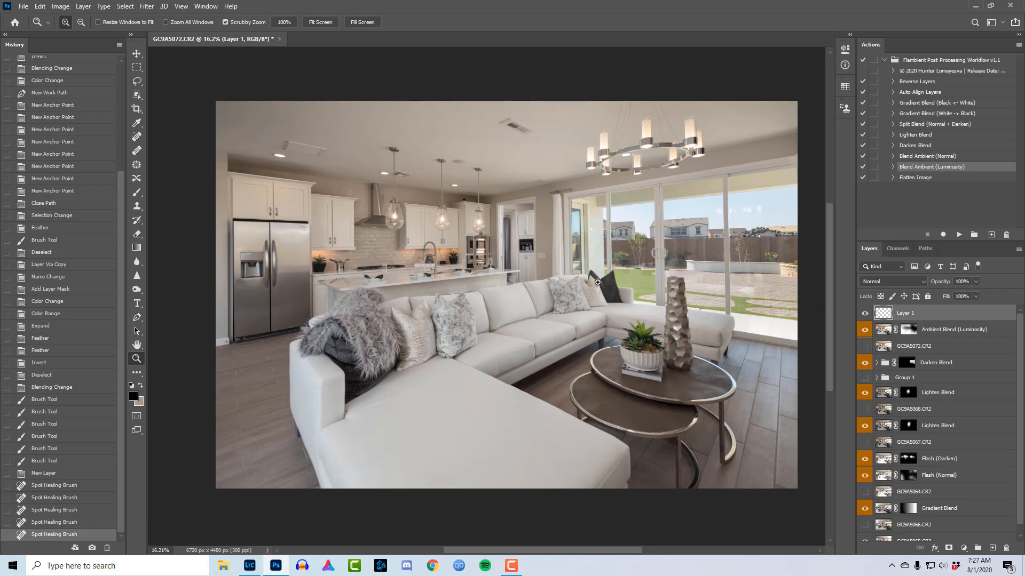
Step: Run the Flatten Image workflow action to merge all layers and save the photo
left_click(917, 178)
left_click(955, 234)
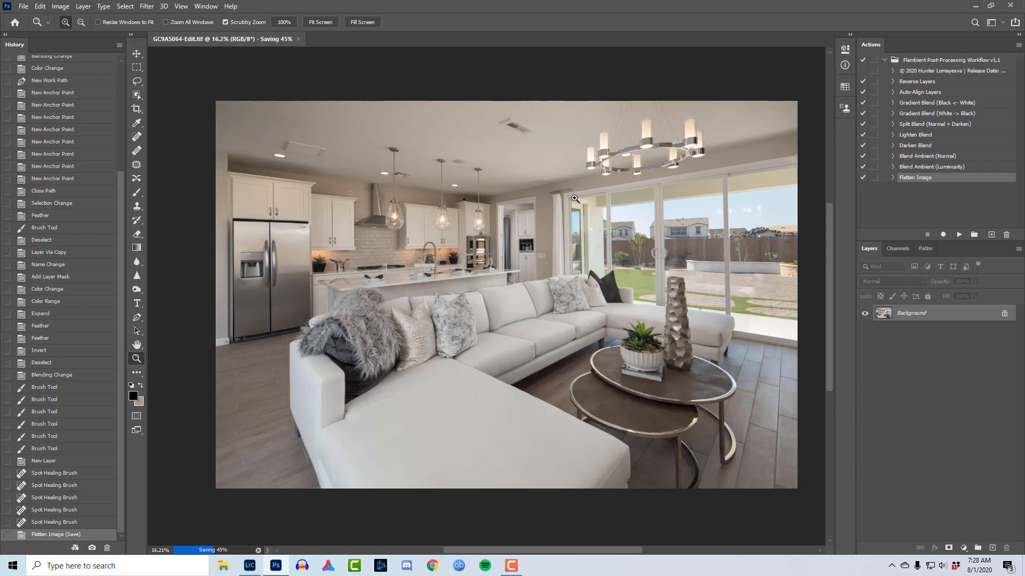
Step: Inspect the flattened photo around the sofa, patio doors, sky reflections and pantry doorway, and view the whole image
left_click_drag(667, 292, 708, 300)
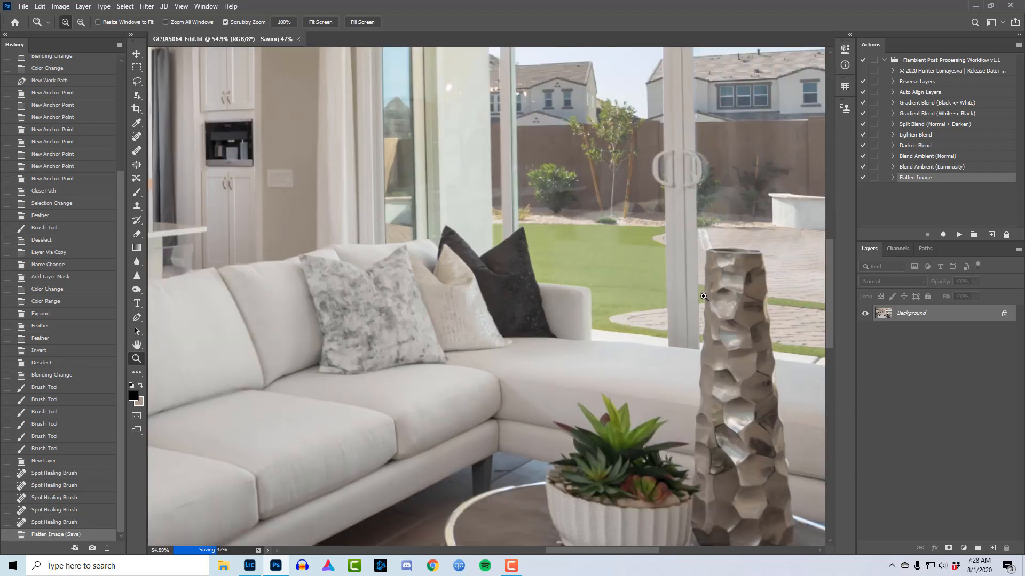
right_click(708, 300)
left_click(715, 309)
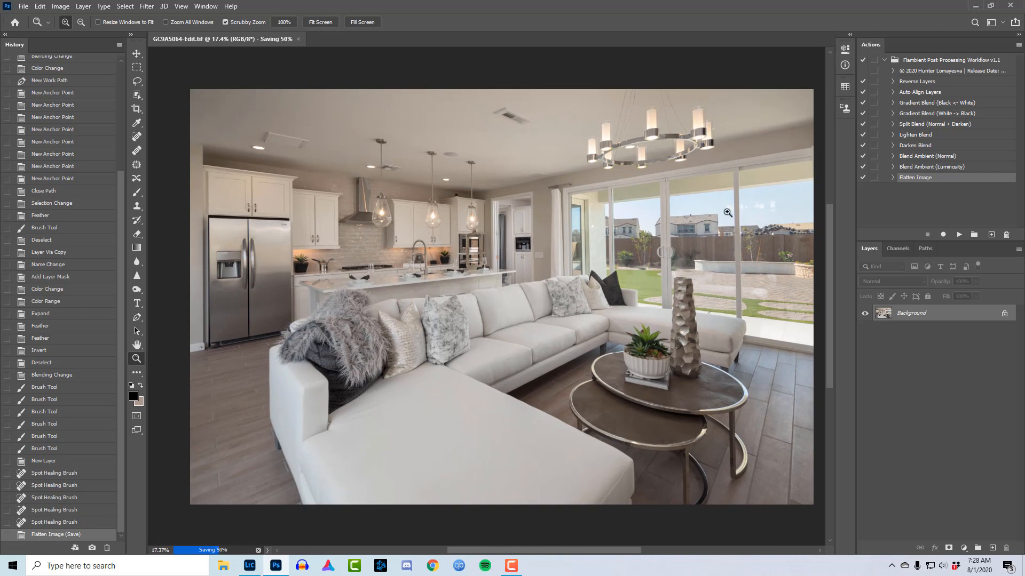
left_click_drag(727, 212, 781, 217)
right_click(782, 218)
left_click(783, 219)
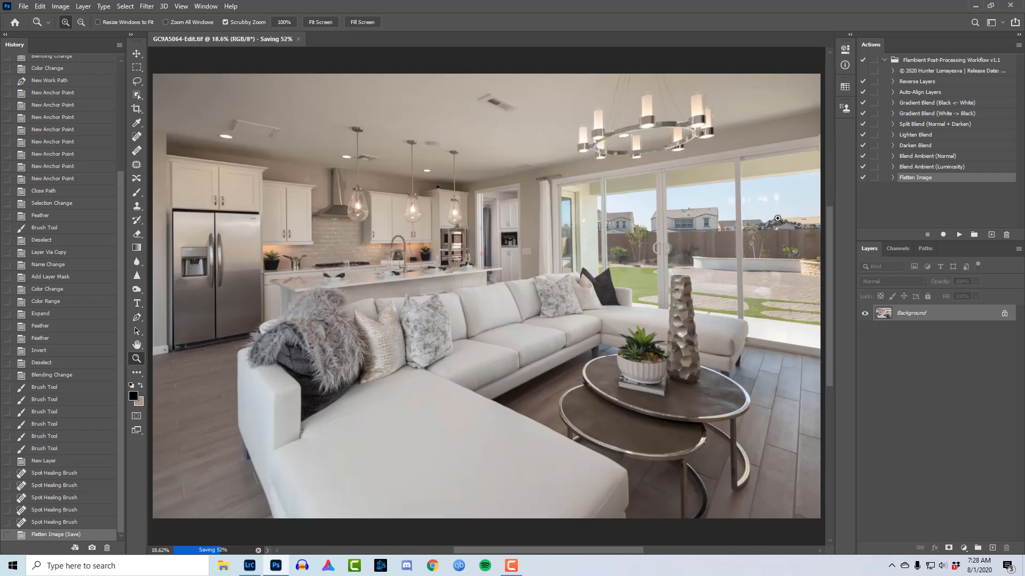
left_click_drag(774, 219, 758, 218)
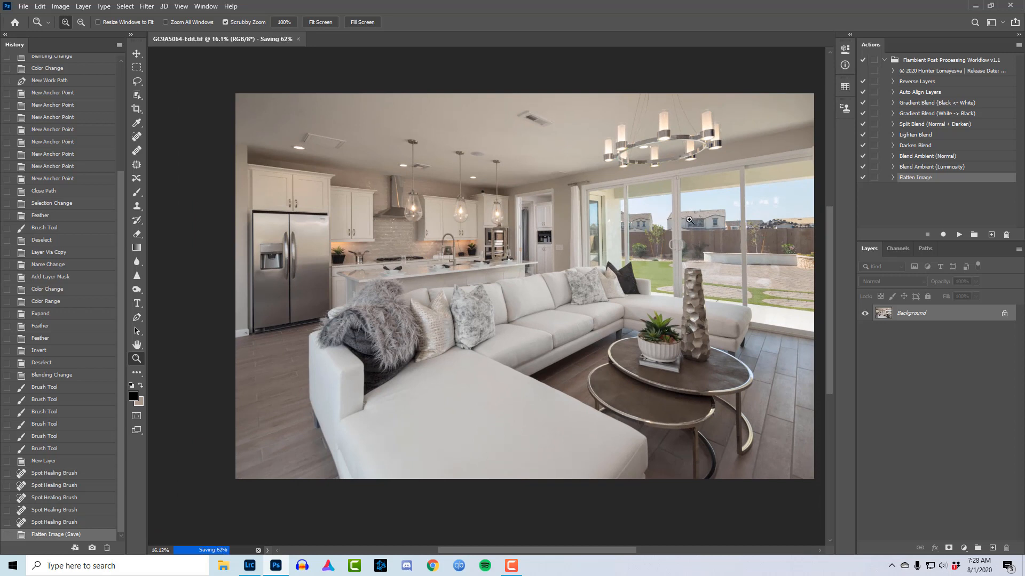
left_click_drag(507, 221, 560, 221)
right_click(586, 262)
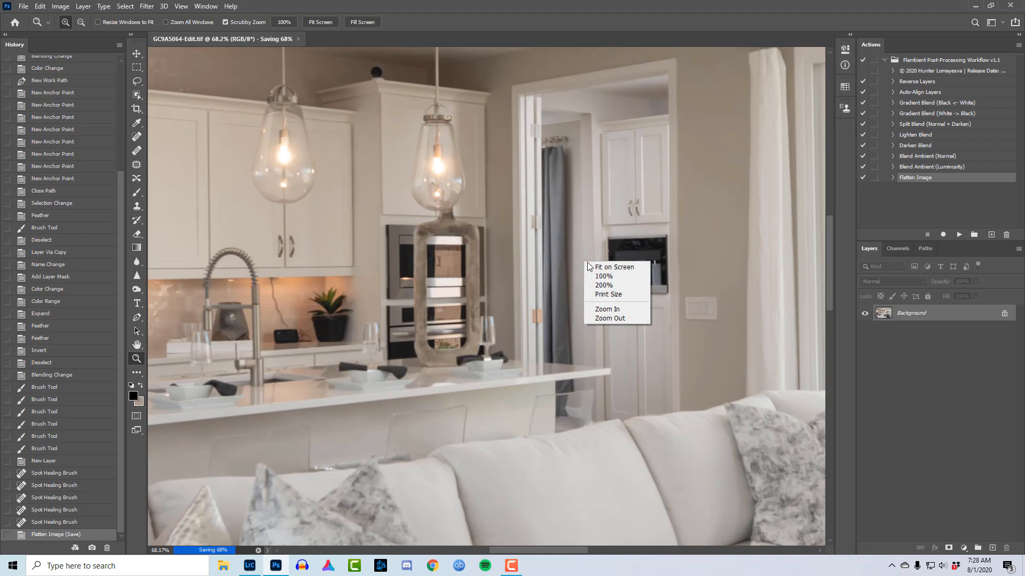
left_click(588, 263)
left_click_drag(554, 266, 555, 266)
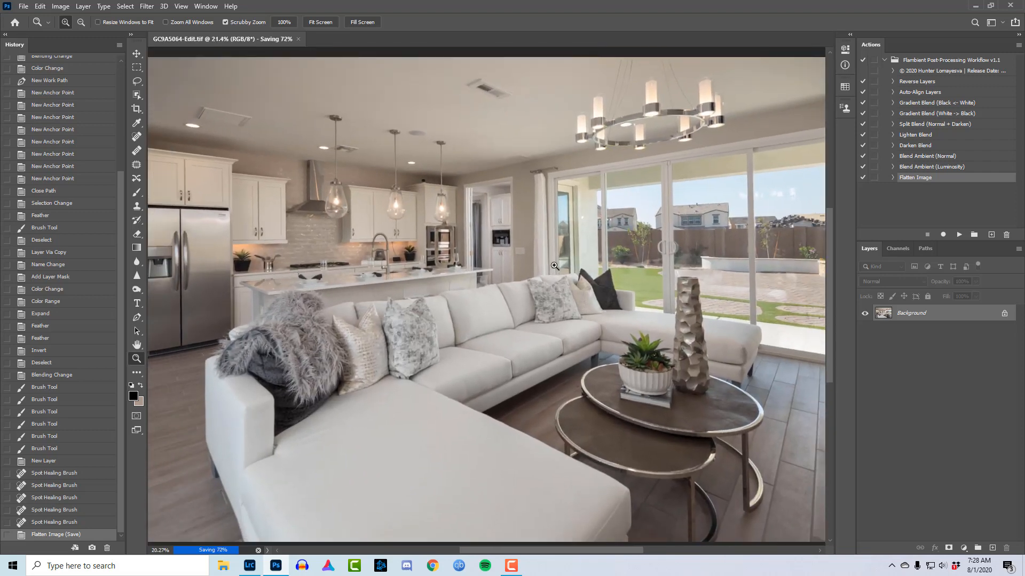
left_click_drag(632, 265, 697, 276)
right_click(697, 277)
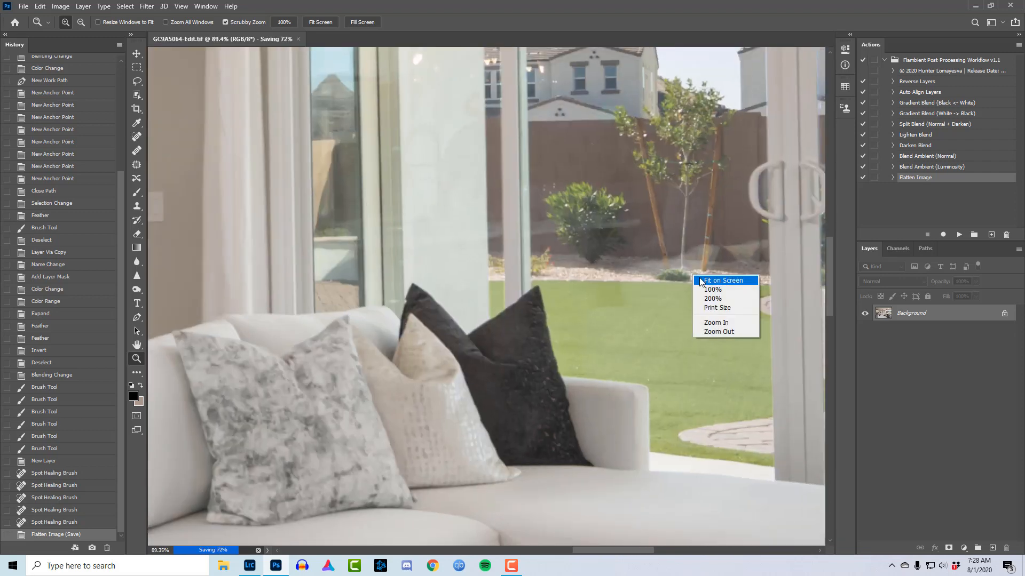
left_click(715, 280)
left_click_drag(644, 249, 636, 249)
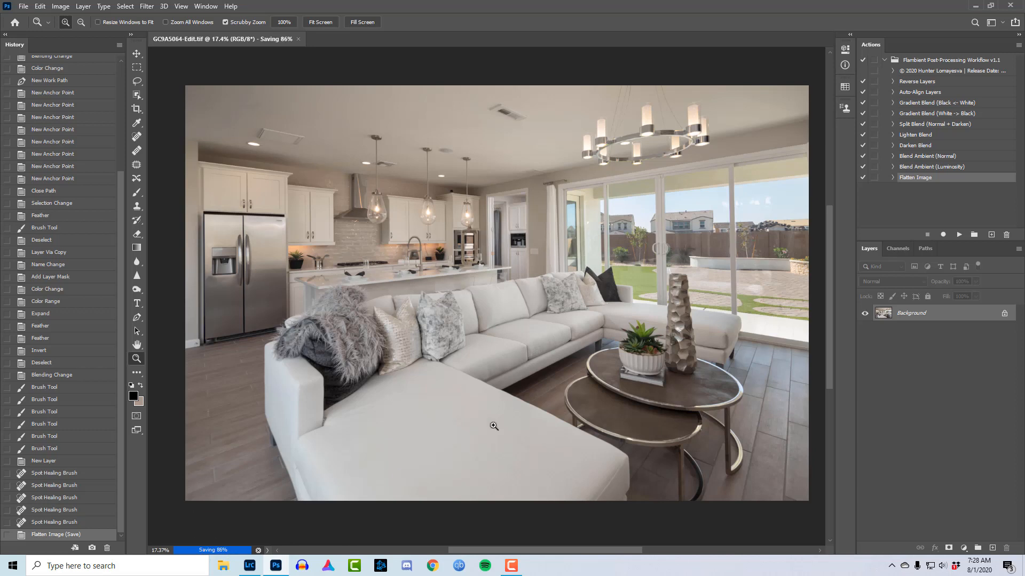
Step: Reset the foreground and background colors to their defaults and set the document status readout to Document Sizes
key("d")
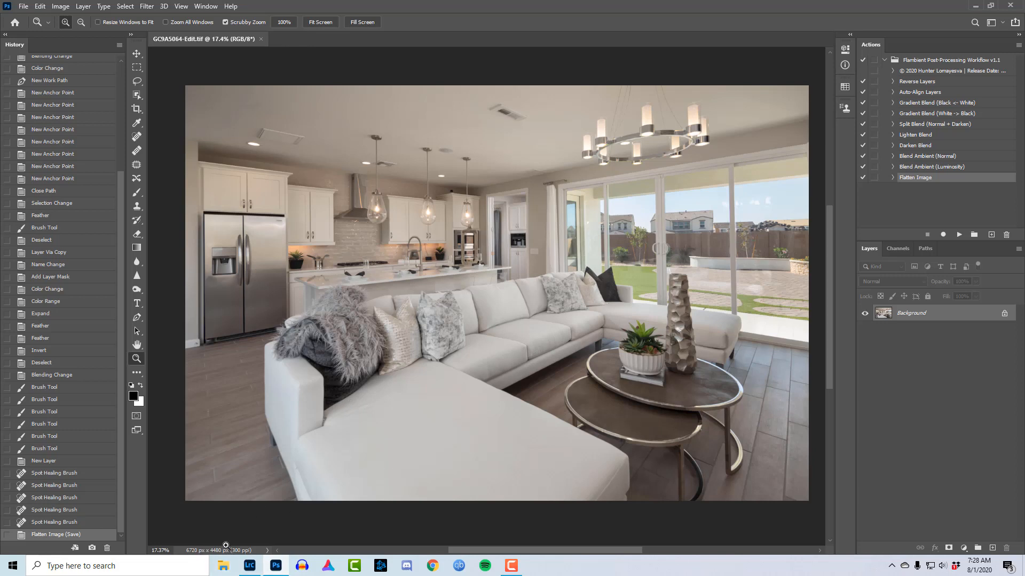
left_click(223, 552)
left_click(268, 551)
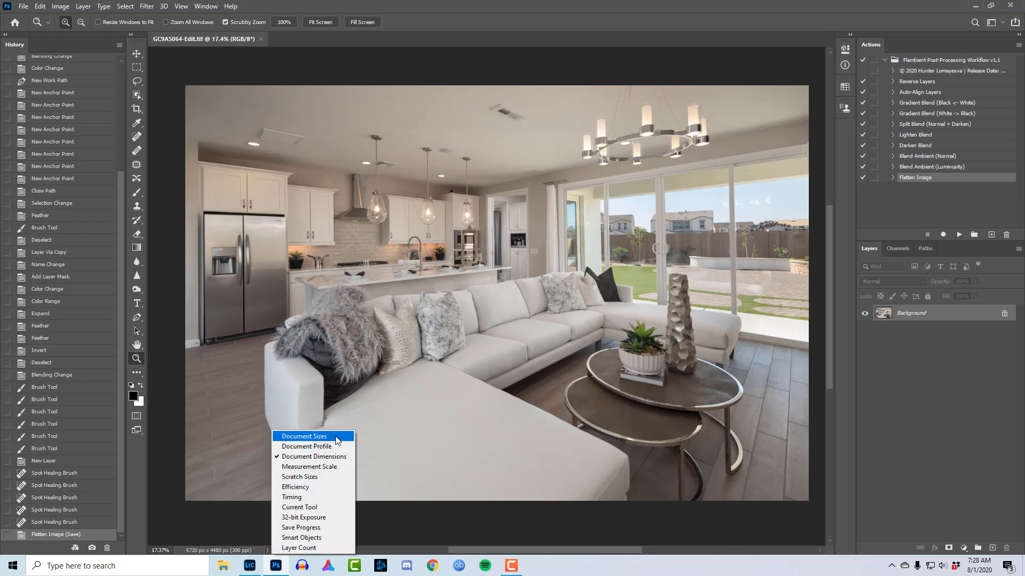
left_click(304, 436)
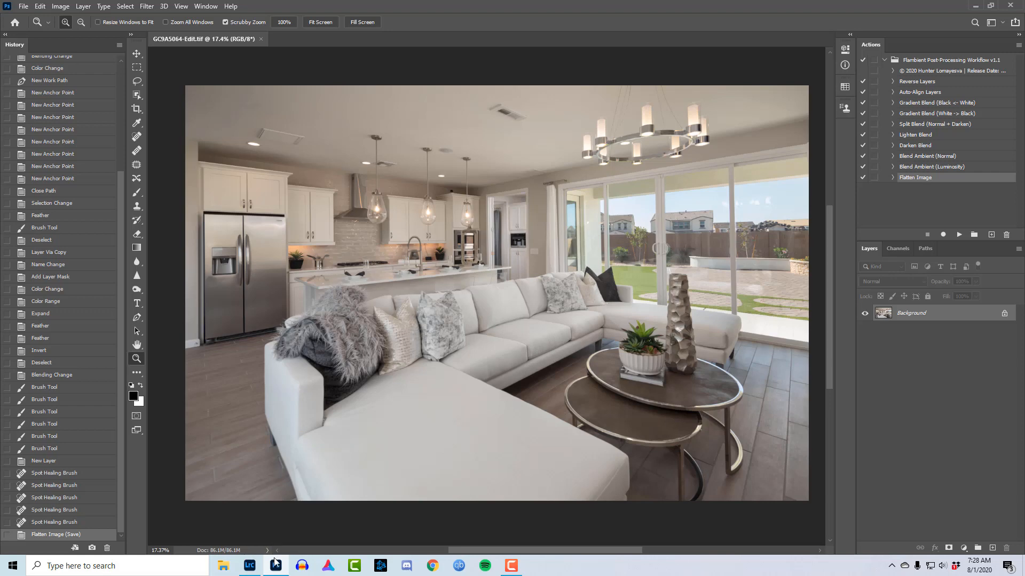
Step: Switch to Lightroom Classic, set the Contrast of GC9A5064-Edit.tif to +60, and compare it with the before view
left_click(249, 566)
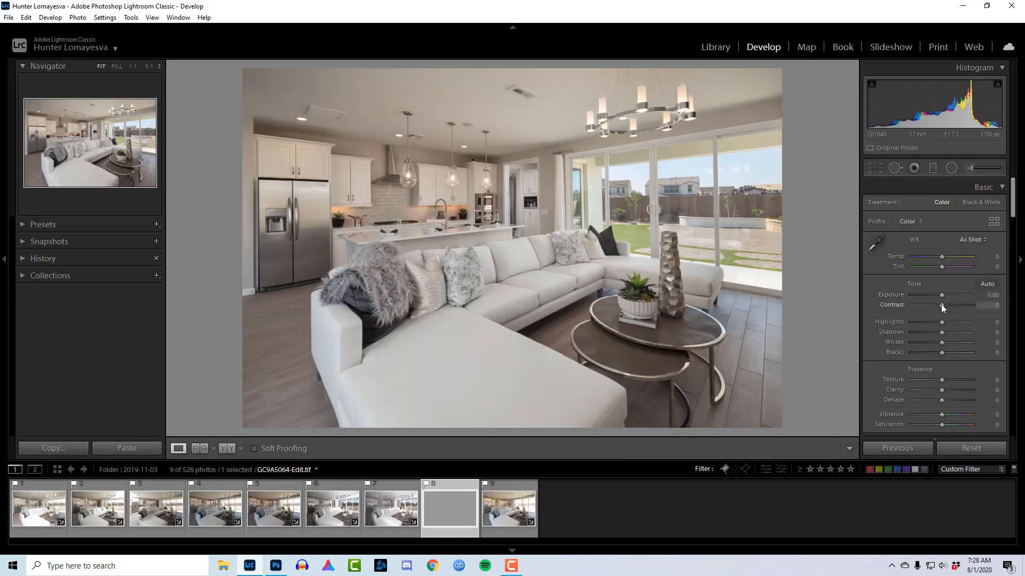
left_click_drag(942, 306, 959, 308)
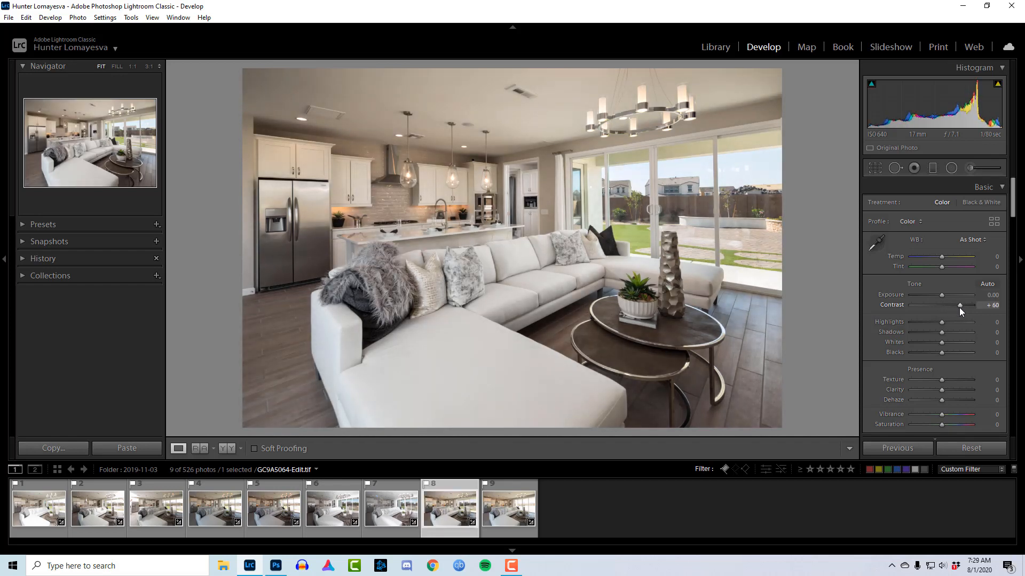
key("backslash")
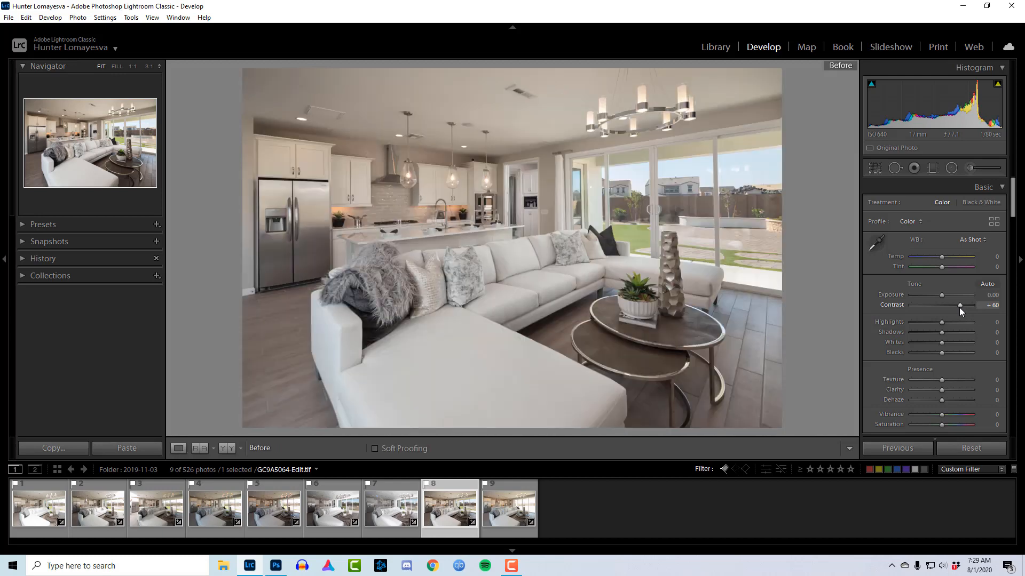
key("backslash")
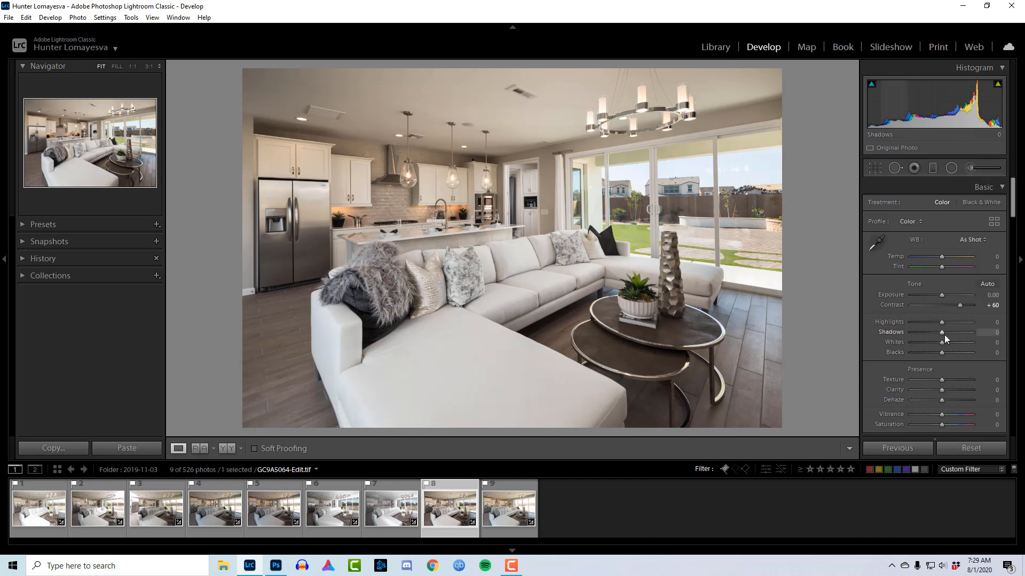
Step: Set Shadows to +30 and compare the edited photo with its before view
left_click_drag(943, 333, 951, 335)
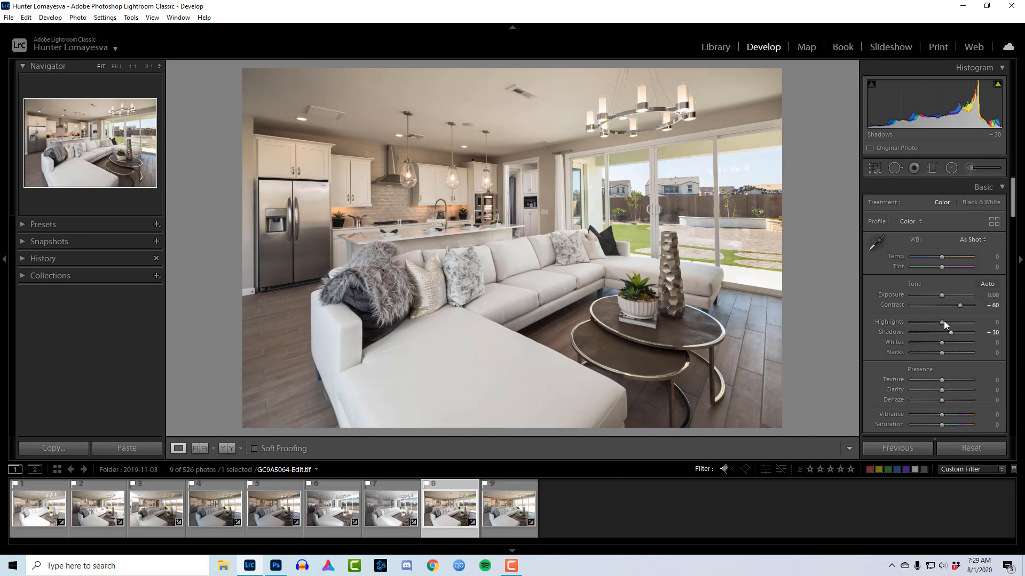
key("backslash")
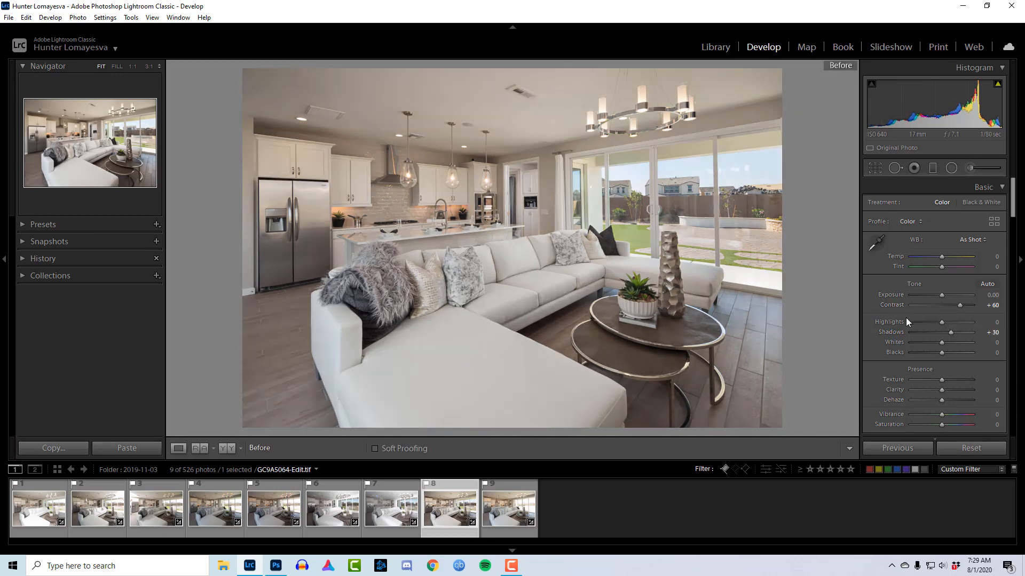
key("backslash")
key("backslash")
key("backslash")
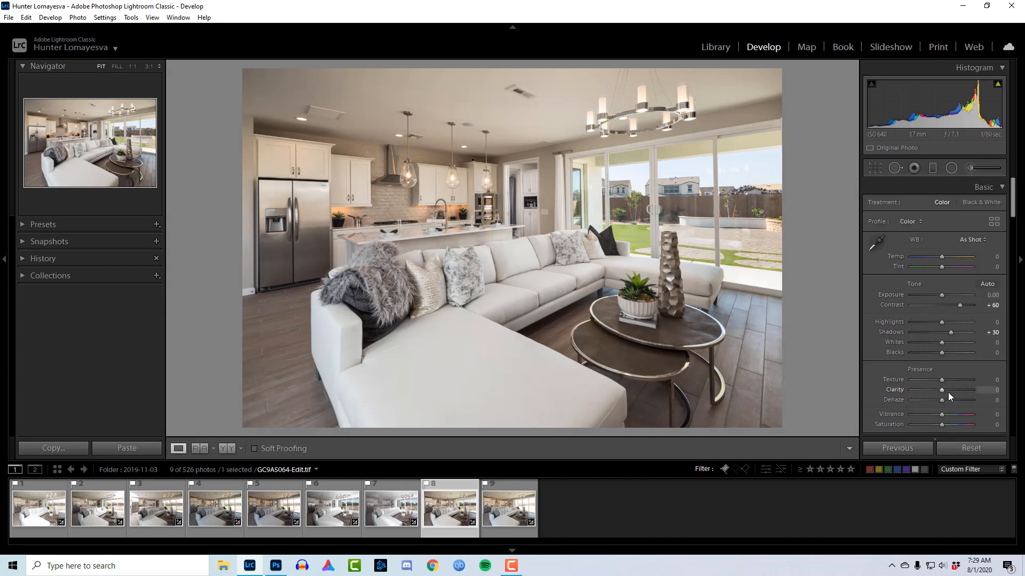
Step: Set the photo's Vibrance to +15
scroll(947, 392, "down", 2)
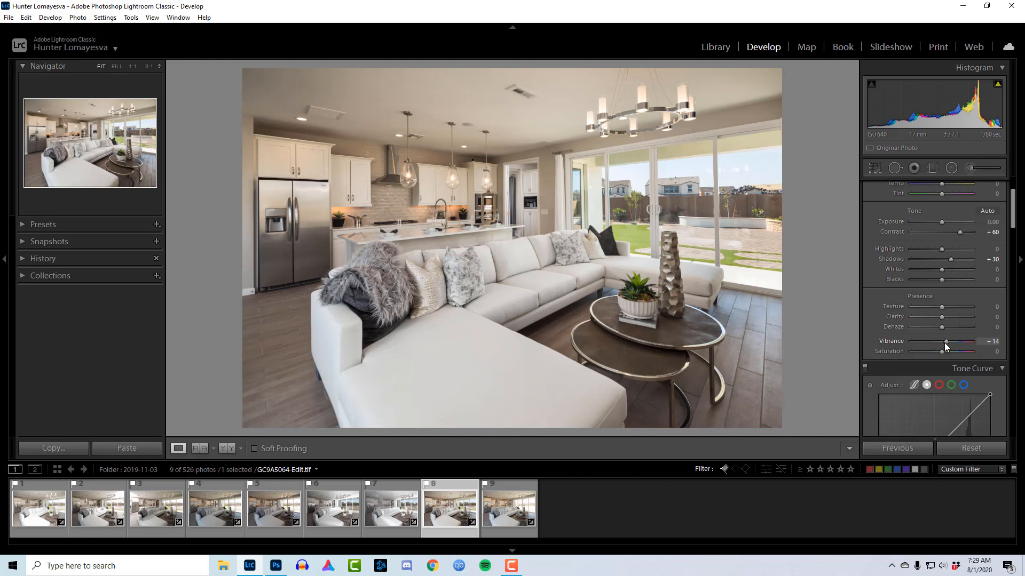
left_click(993, 341)
key("Return")
Step: Reduce the yellow and green saturation by sampling the wall beyond the patio doors with the HSL Saturation targeted adjustment tool
scroll(987, 355, "down", 6)
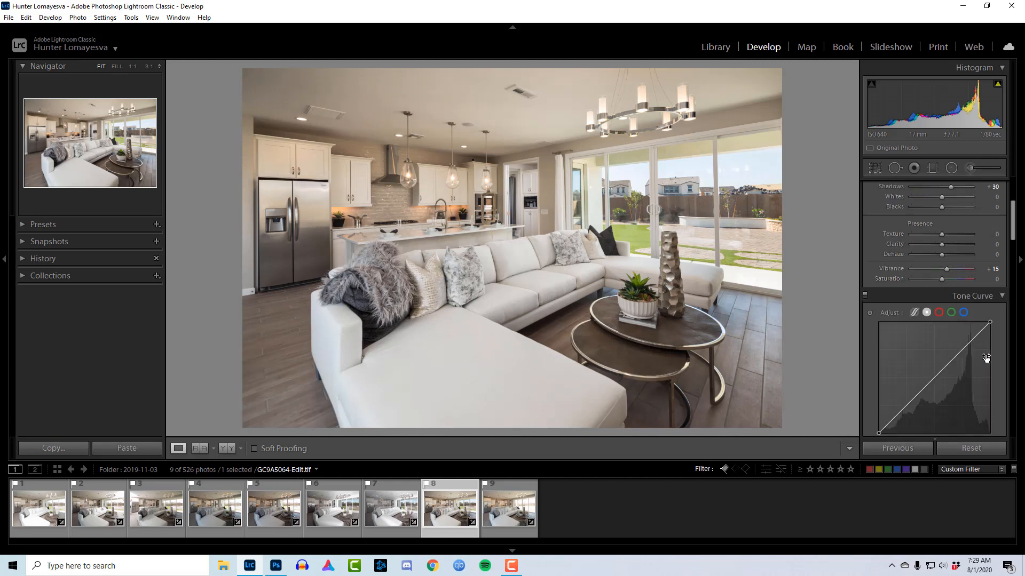
scroll(988, 357, "down", 2)
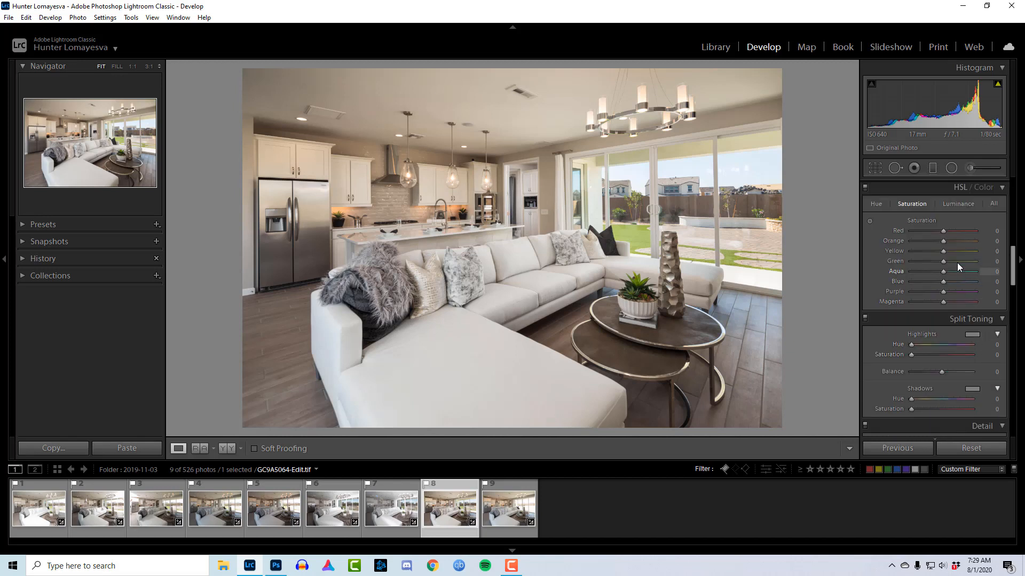
left_click(870, 221)
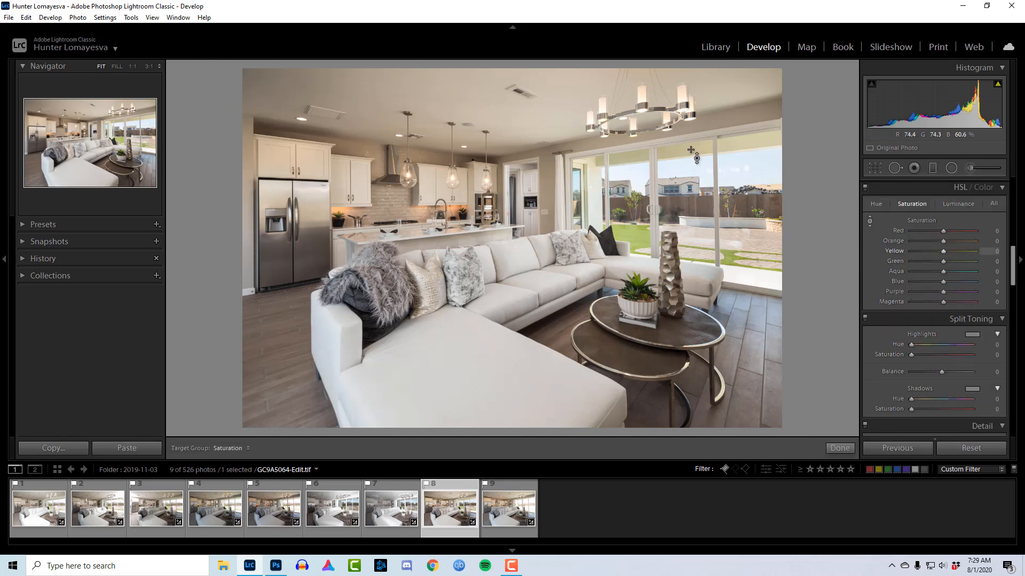
left_click(869, 222)
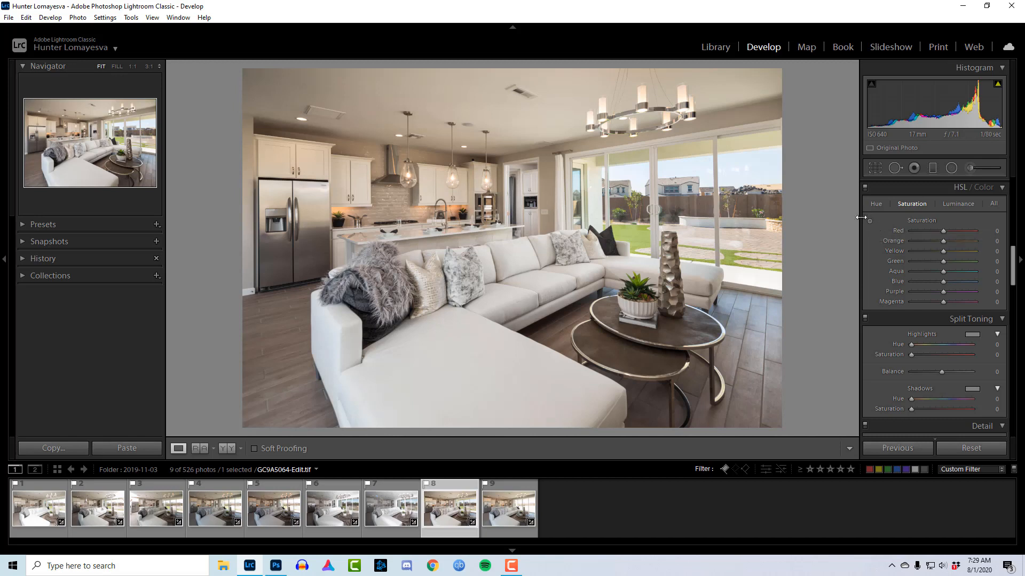
left_click(870, 222)
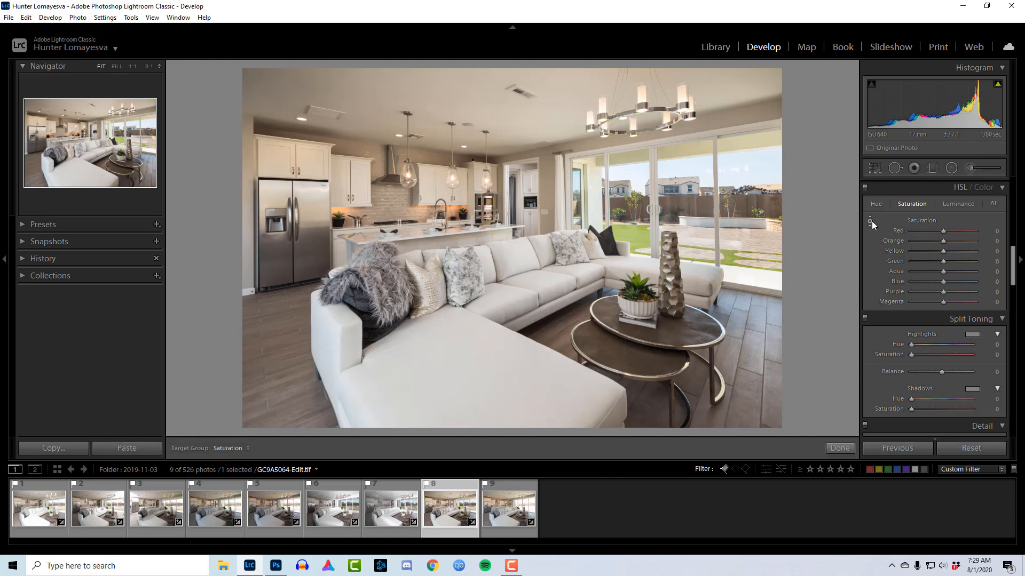
left_click_drag(640, 153, 640, 153)
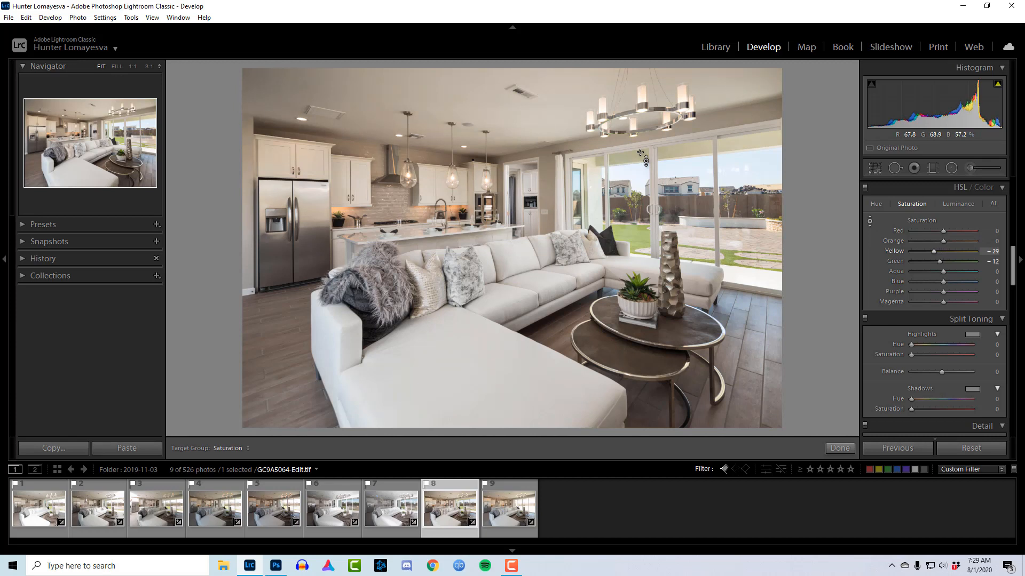
left_click(827, 448)
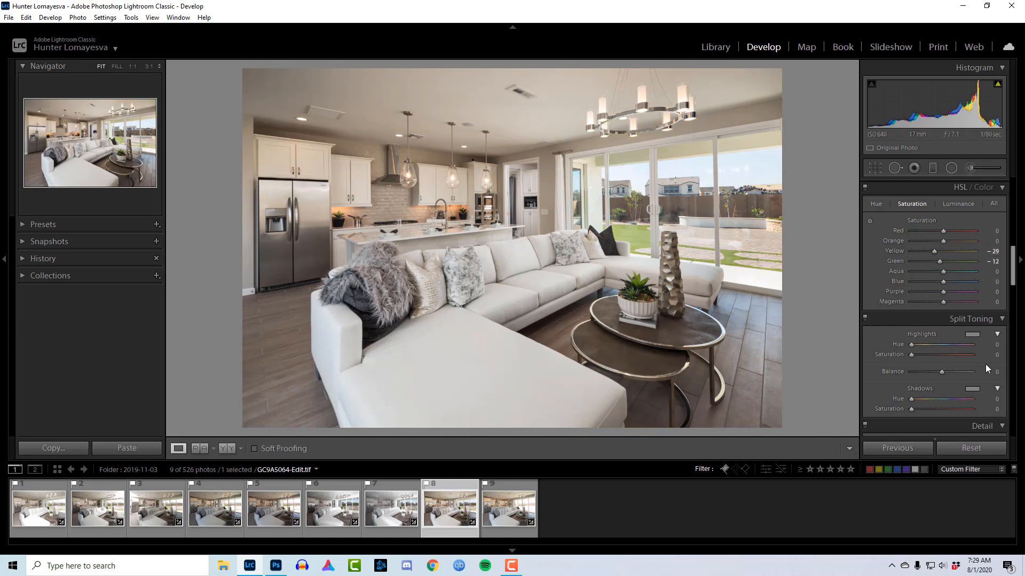
Step: Set the Yellow saturation to -30 and Green to -15, and try Blue at -100 before resetting it
left_click(992, 252)
key("Return")
left_click(985, 262)
key("Return")
left_click_drag(943, 281, 976, 281)
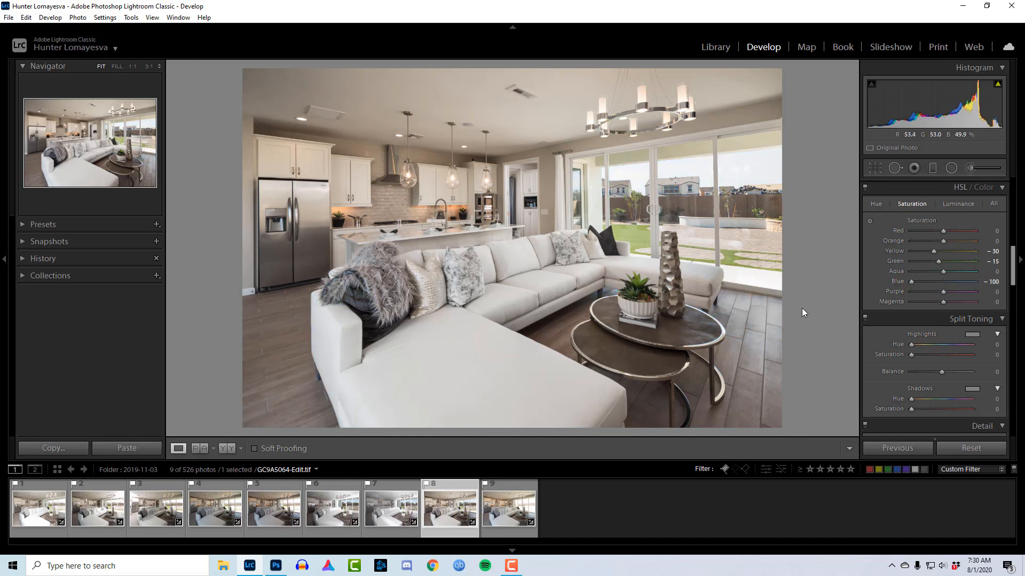
double_click(900, 282)
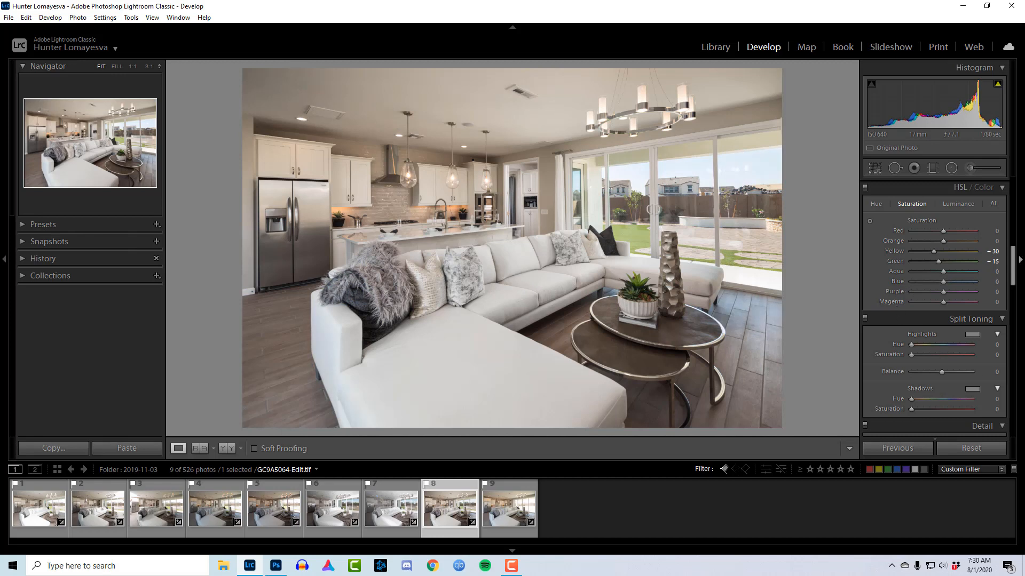
Step: Set the Sharpening Amount to 75
scroll(997, 374, "down", 5)
scroll(997, 374, "down", 2)
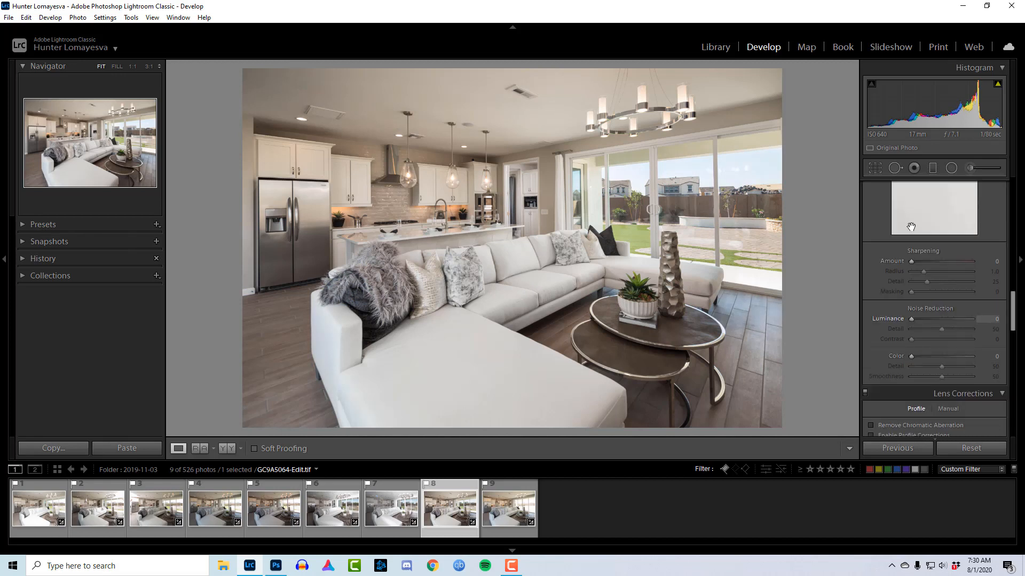
left_click(987, 261)
type("75")
key("Return")
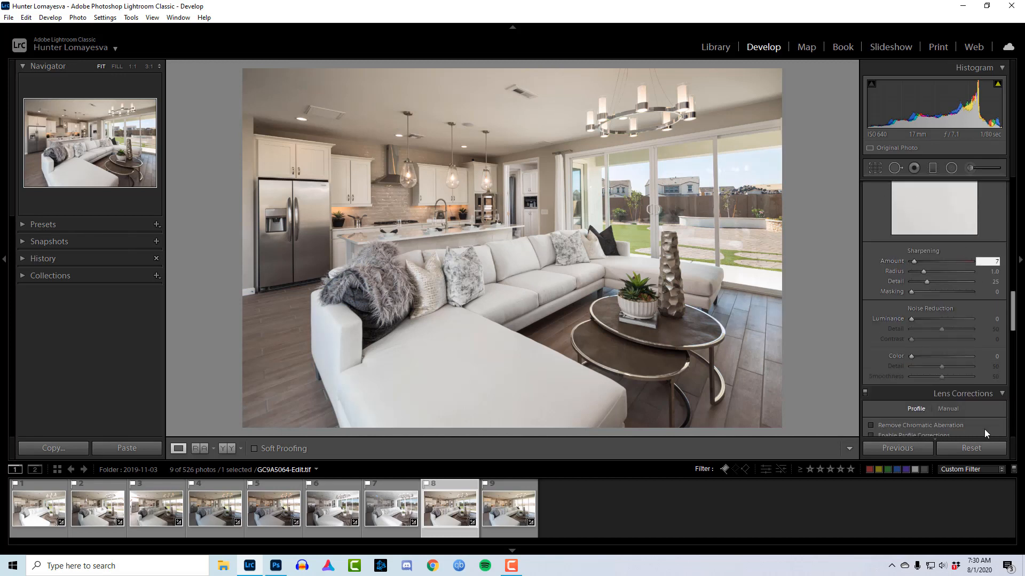
Step: Set the Luminance noise reduction to 15 while checking the wall and curtain by the patio doors at 1:1
left_click(602, 130)
left_click_drag(541, 313, 665, 186)
left_click_drag(912, 319, 915, 318)
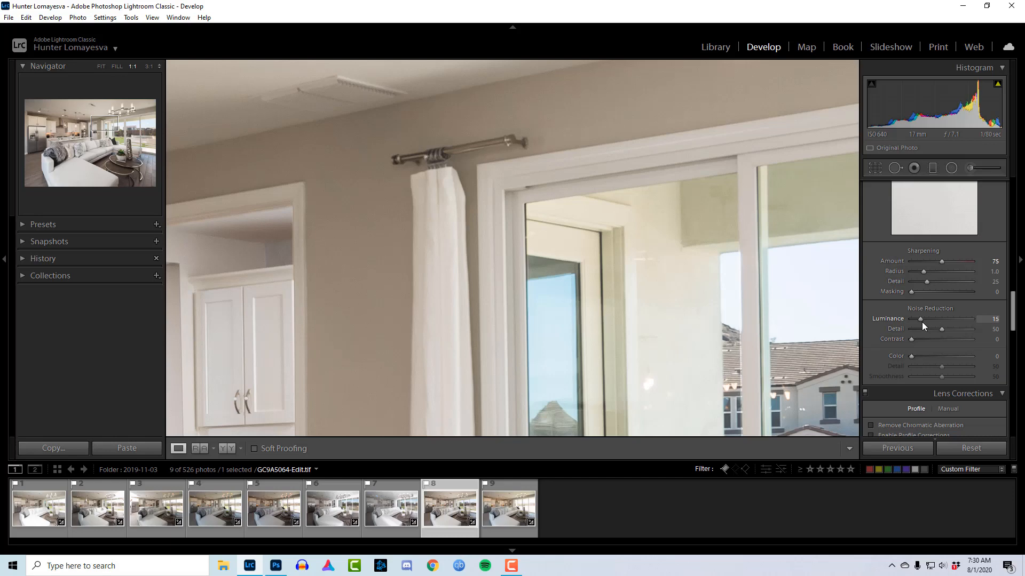
left_click(584, 171)
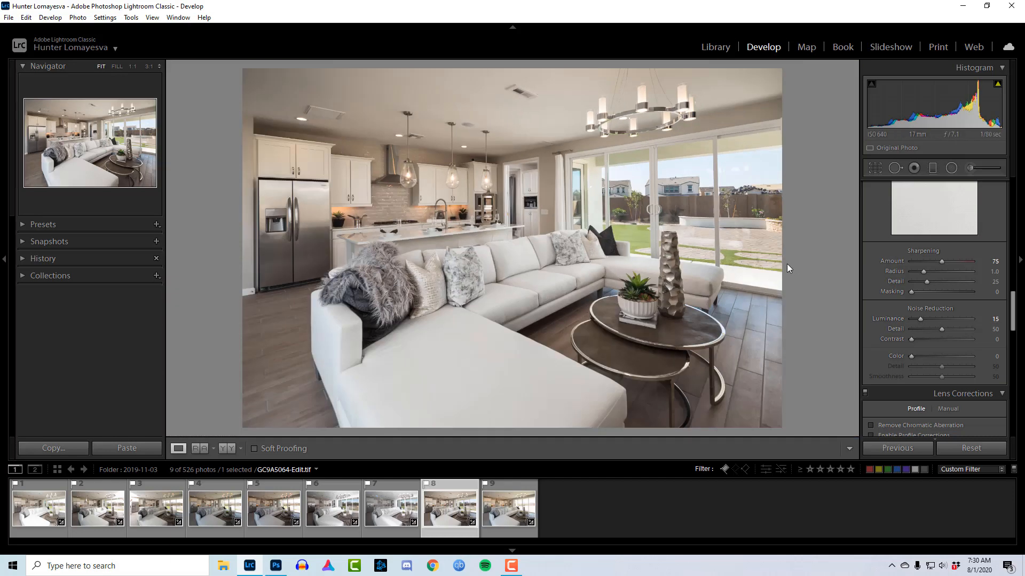
Step: Straighten the room's perspective with the Vertical Upright correction and check its lines against the transform grid
scroll(975, 374, "down", 5)
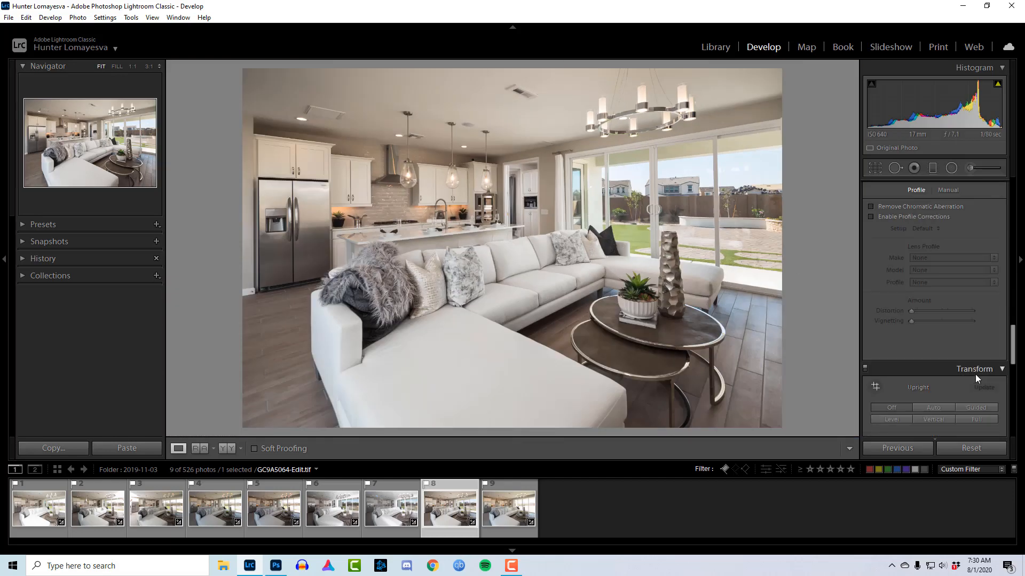
left_click(940, 350)
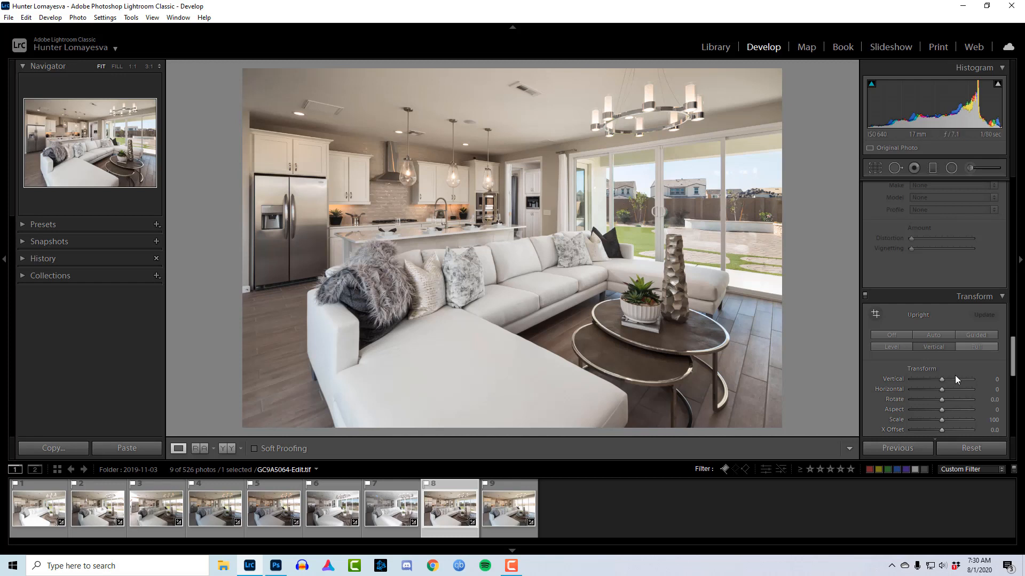
left_click_drag(955, 378, 956, 379)
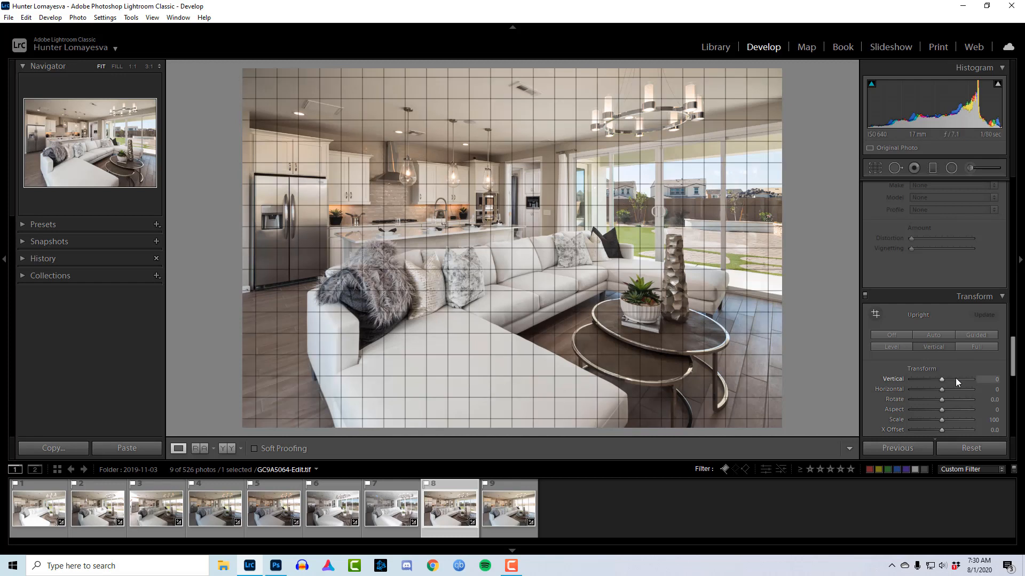
left_click_drag(955, 378, 955, 378)
Step: Add a Highlight Priority post-crop vignette with an Amount of -5
scroll(971, 380, "down", 5)
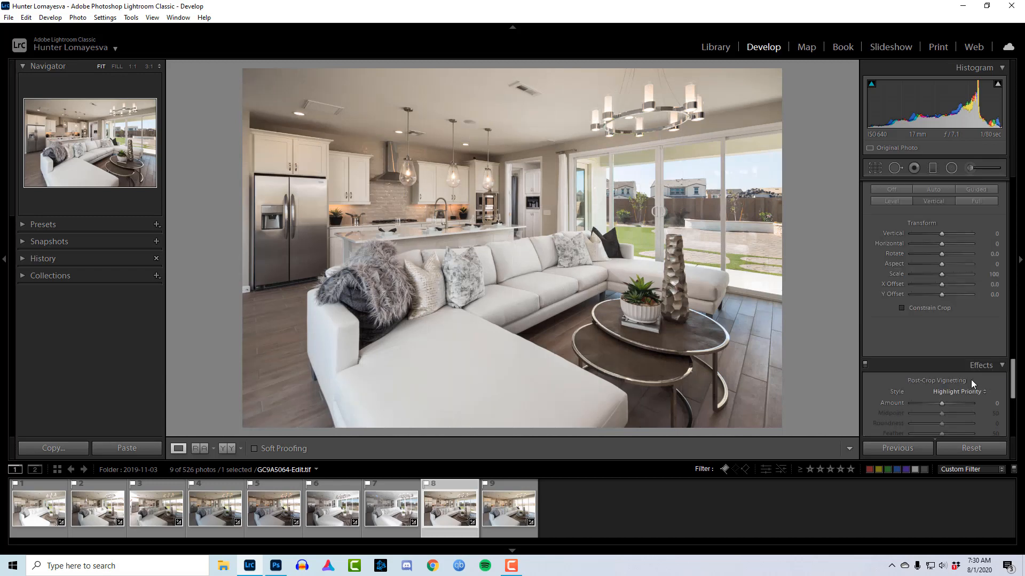
scroll(971, 380, "down", 2)
left_click_drag(946, 332, 941, 332)
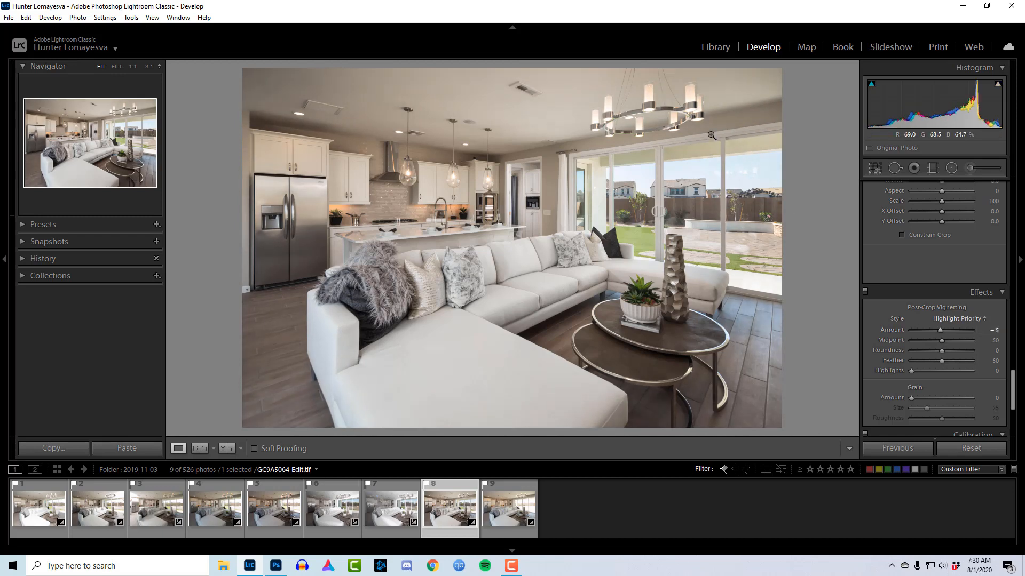
Step: Compare the finished photo repeatedly with its before view and examine the patio doors and sofa up close
scroll(919, 372, "up", 10)
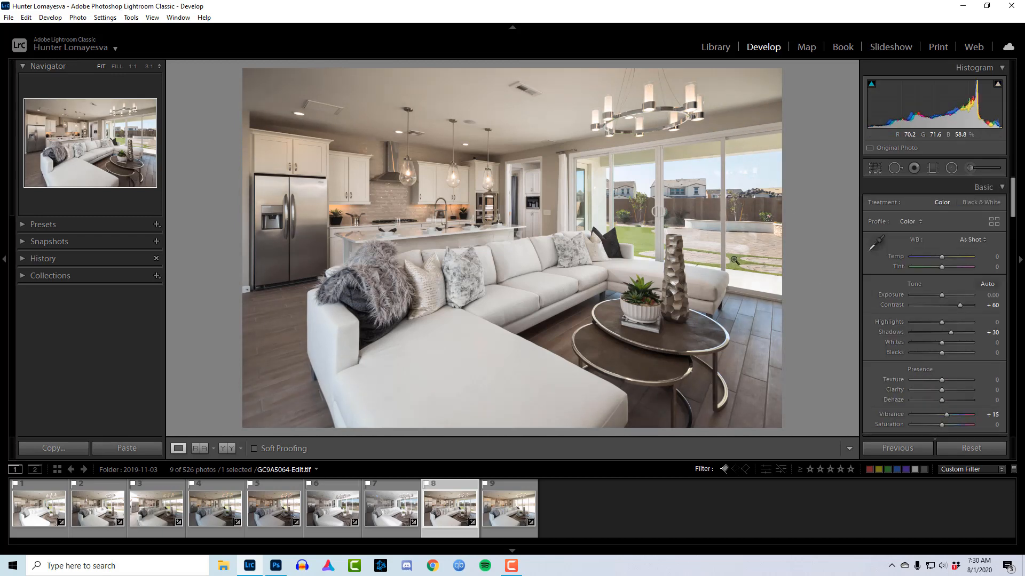
key("backslash")
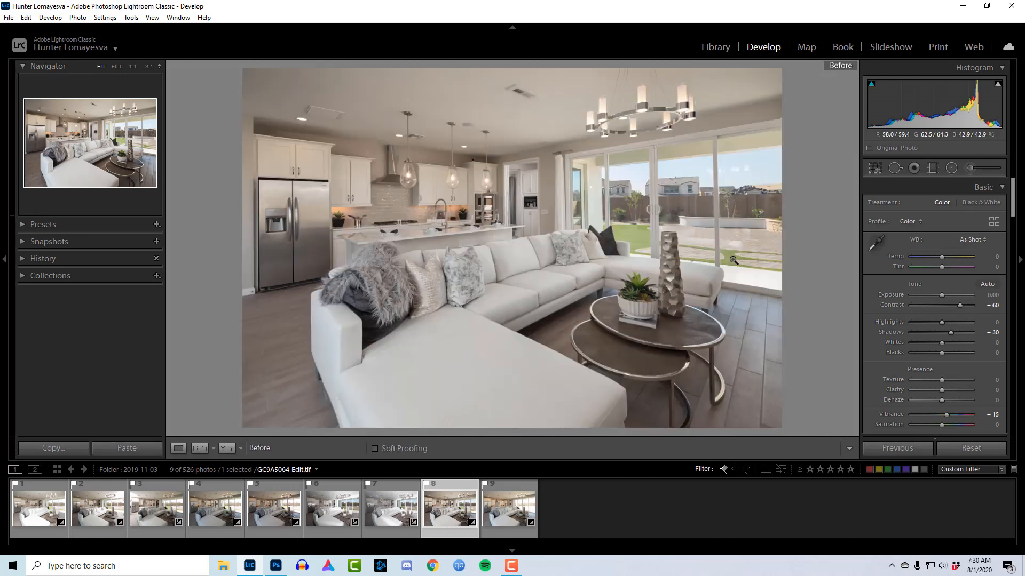
key("backslash")
key("backslash")
key("backslash")
key("backslash")
key("backslash")
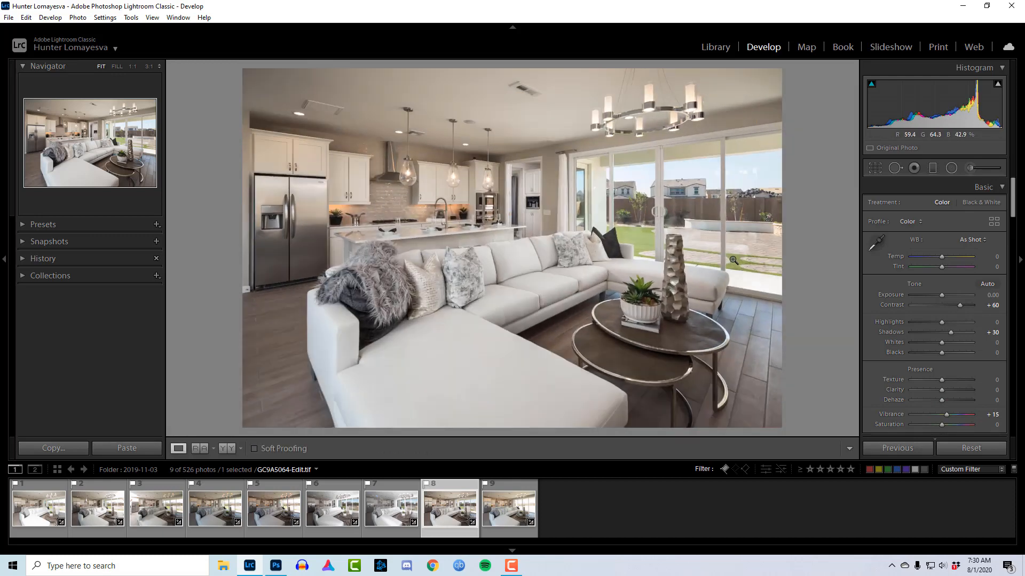
key("backslash")
key("backslash")
key("backslash")
key("backslash")
key("backslash")
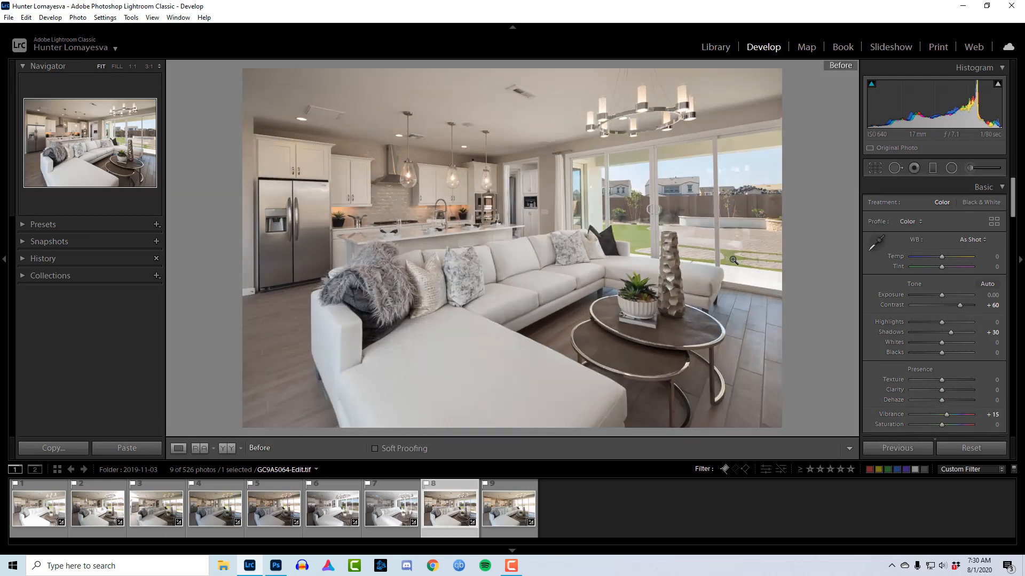
key("backslash")
left_click(661, 173)
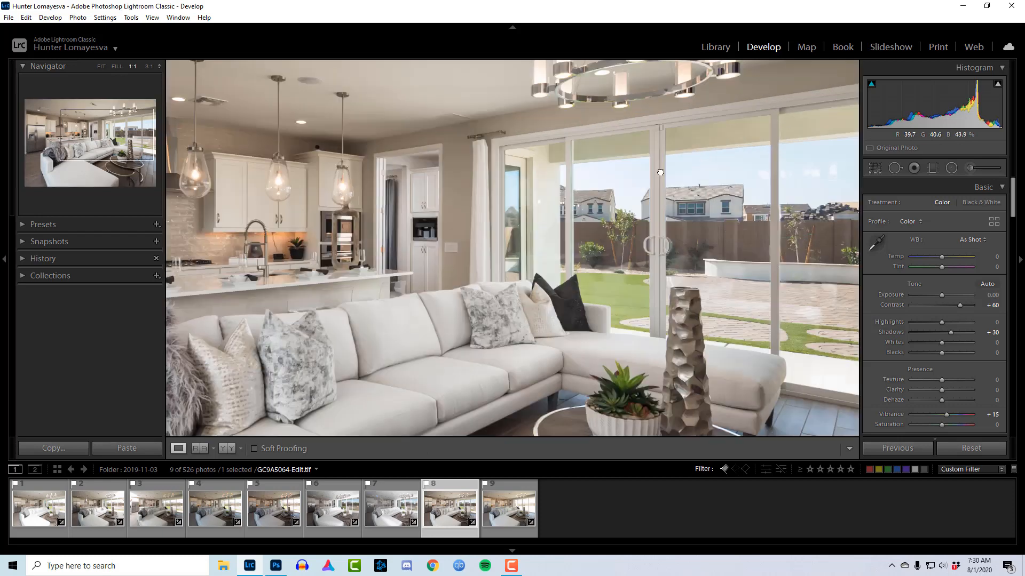
left_click(652, 259)
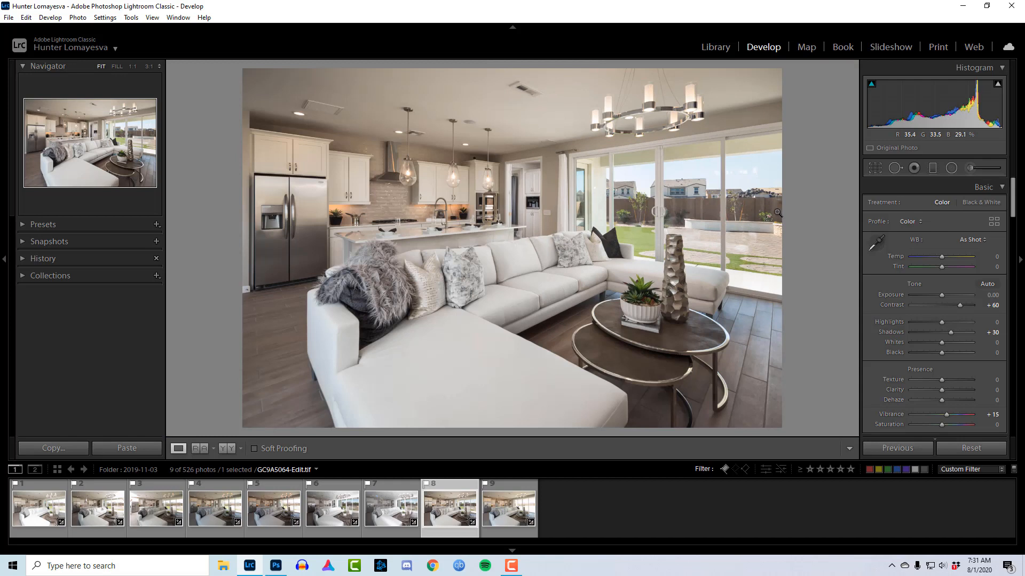
Step: Give GC9A5064-Edit.tif a five-star rating
key("5")
left_click(511, 566)
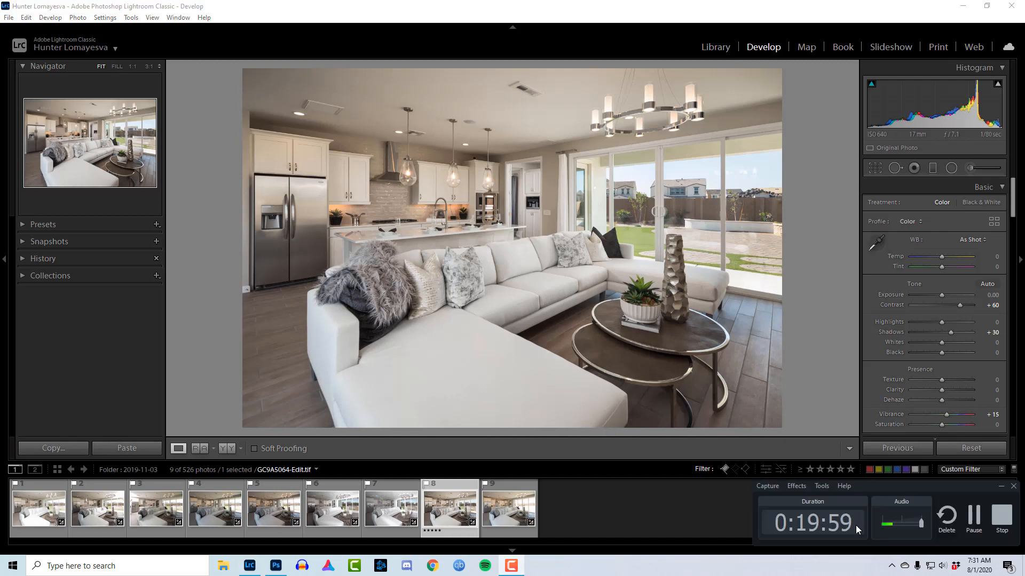